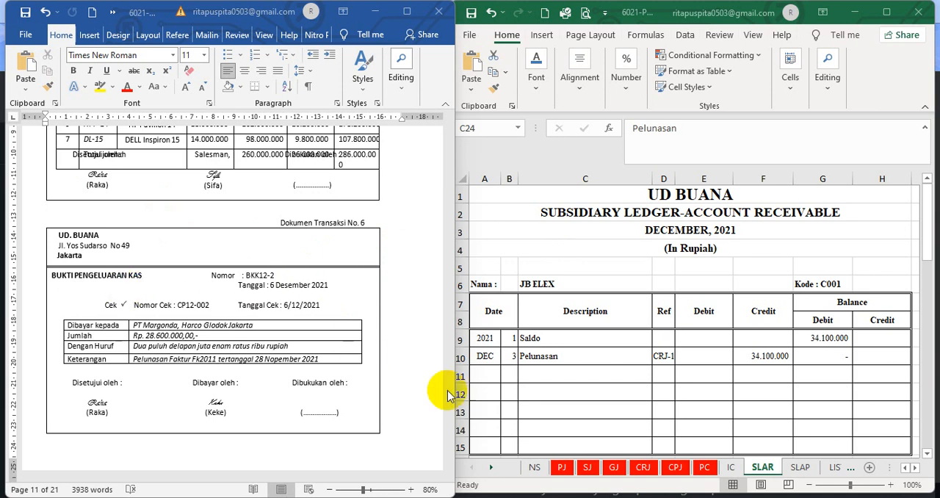
Check the date, evidence number, description and account payable amount of the BKK12-2 entry in the CPJ sheet against Dokumen Transaksi No. 6
click(672, 468)
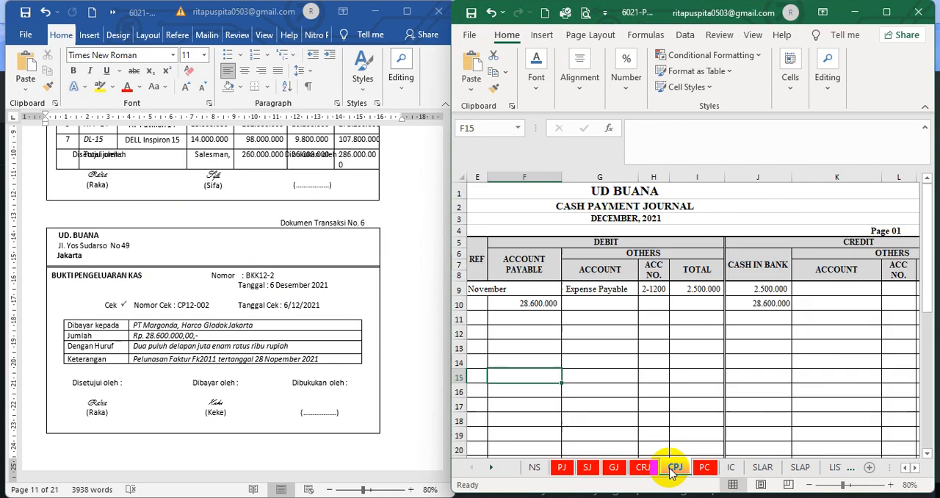
click(633, 404)
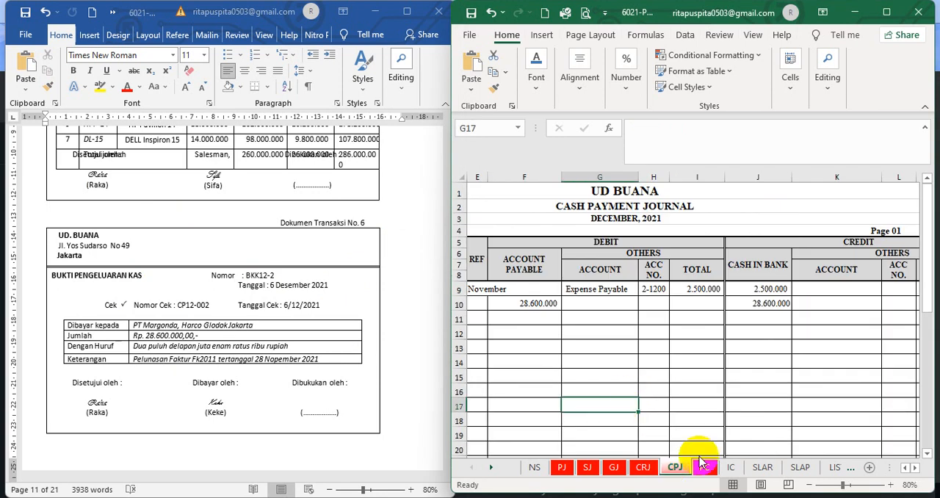
scroll(899, 467, left, 4)
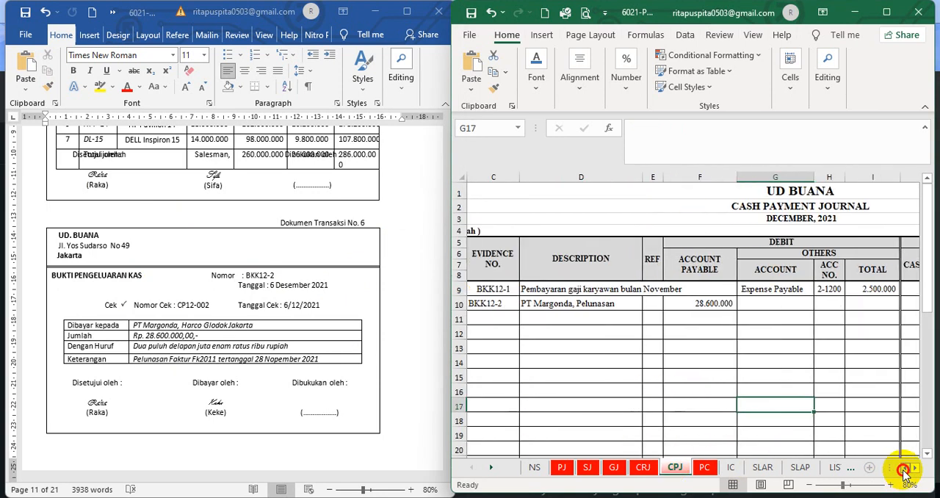
click(494, 305)
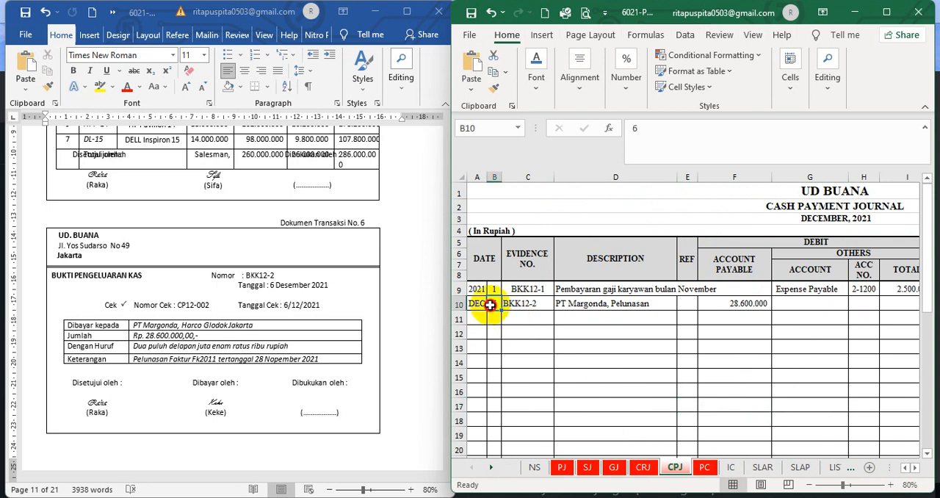
click(520, 304)
click(624, 362)
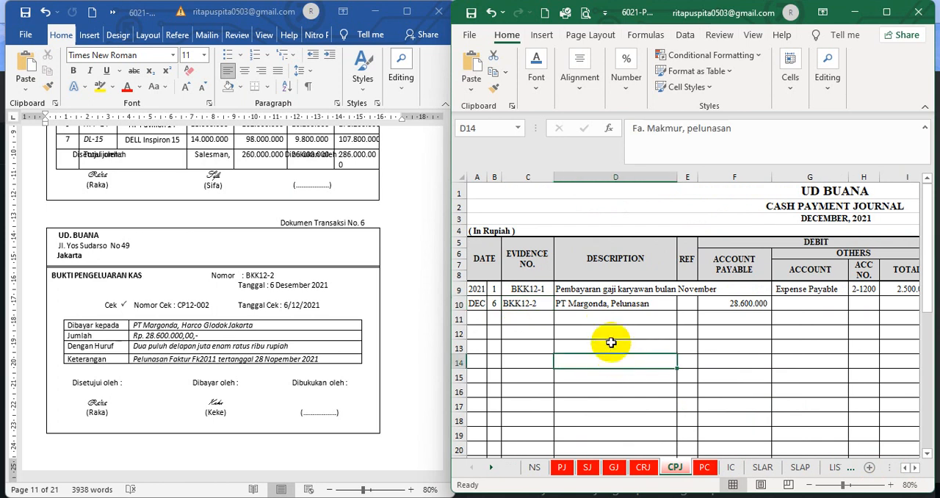
click(606, 312)
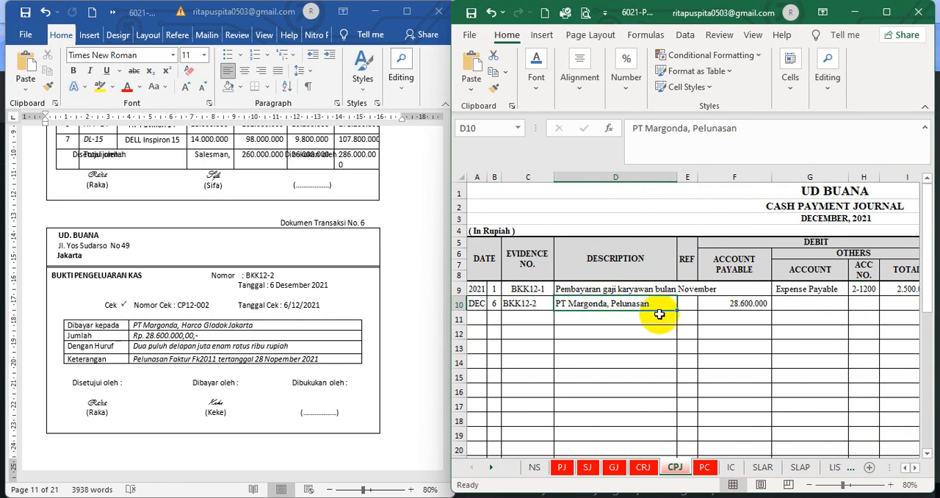
click(727, 303)
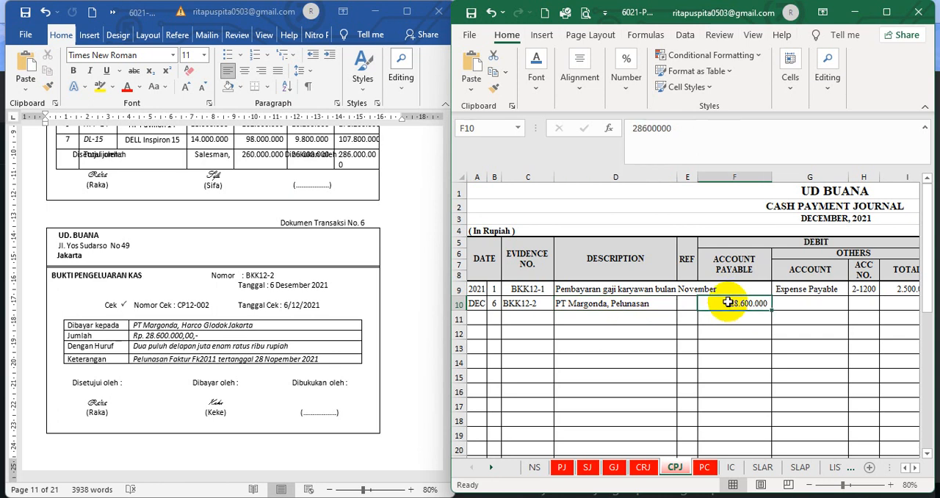
Check the cash in bank credit of the BKK12-2 entry in the cash payment journal
click(915, 467)
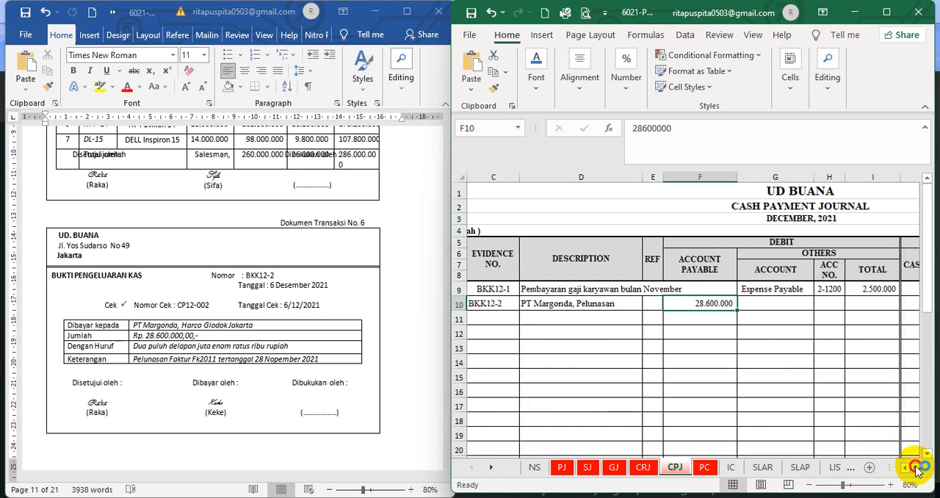
click(915, 468)
click(915, 468)
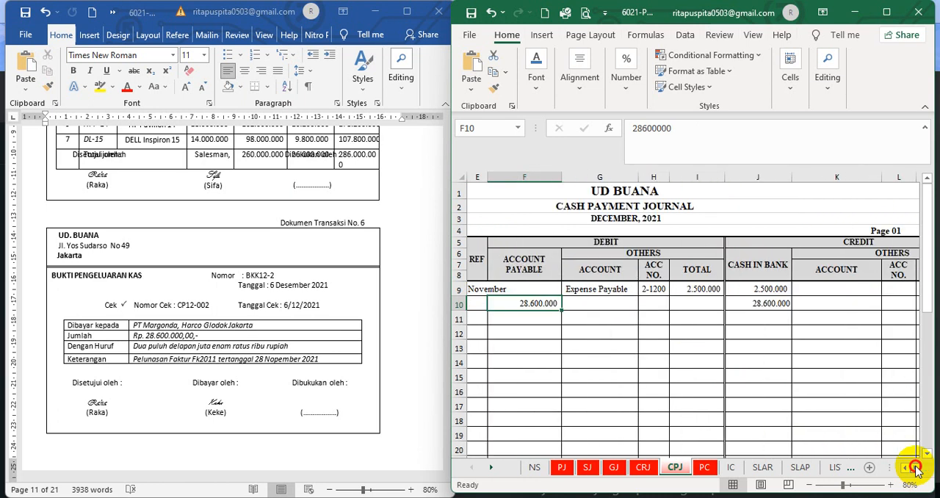
click(734, 304)
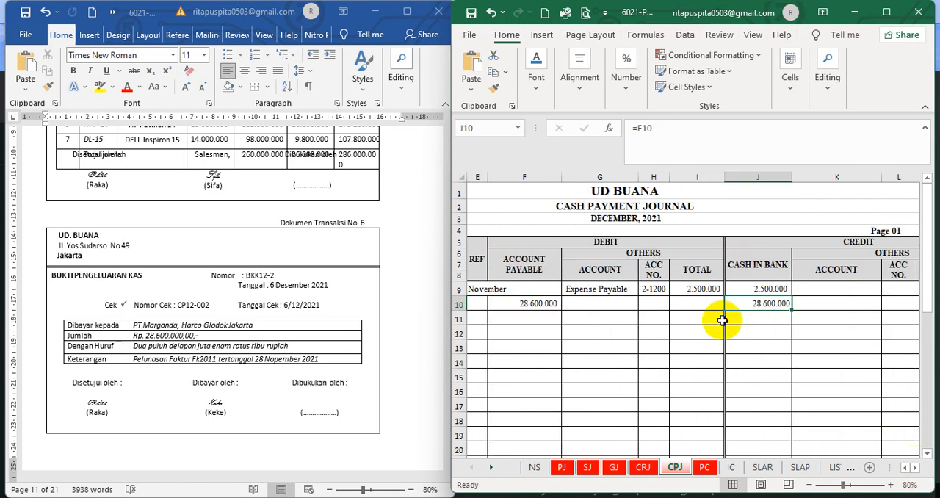
click(409, 333)
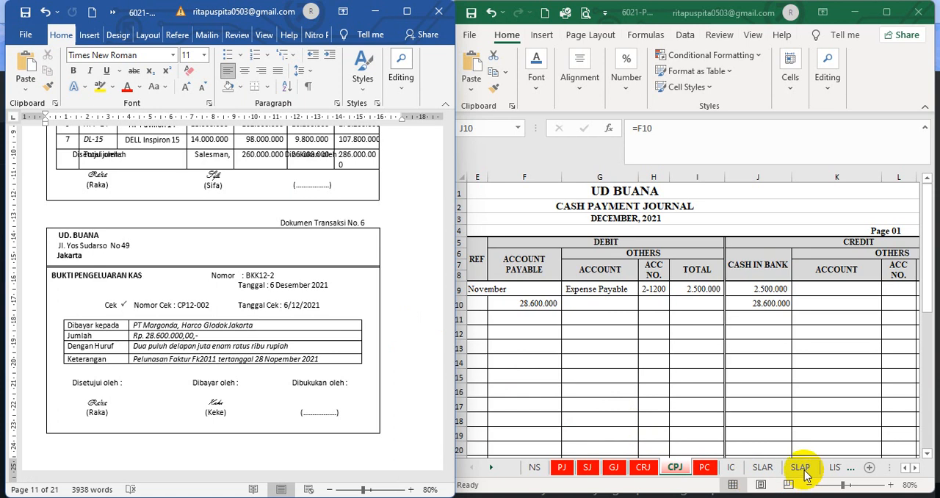
click(741, 392)
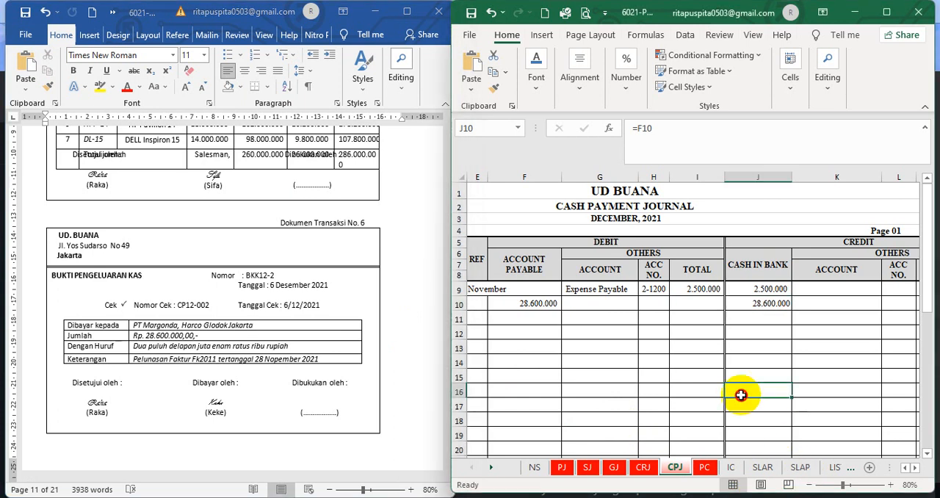
click(804, 474)
click(677, 370)
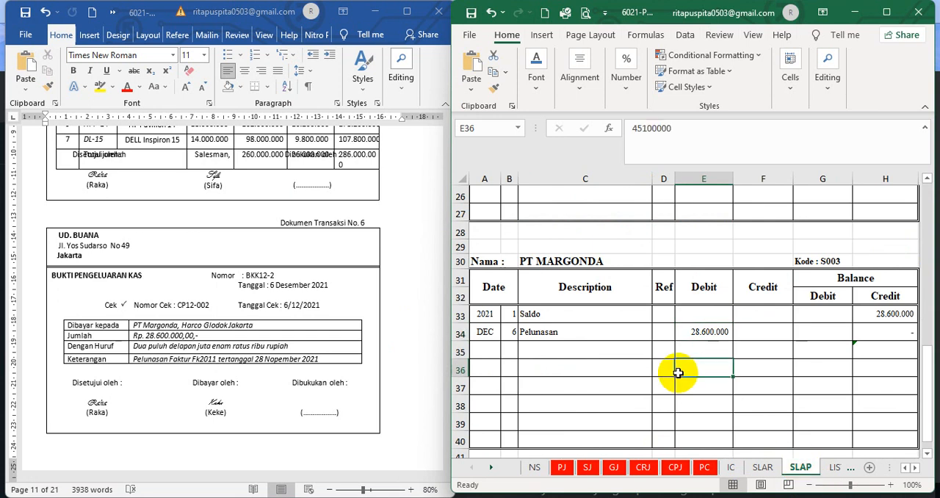
scroll(550, 363, up, 8)
scroll(544, 373, down, 7)
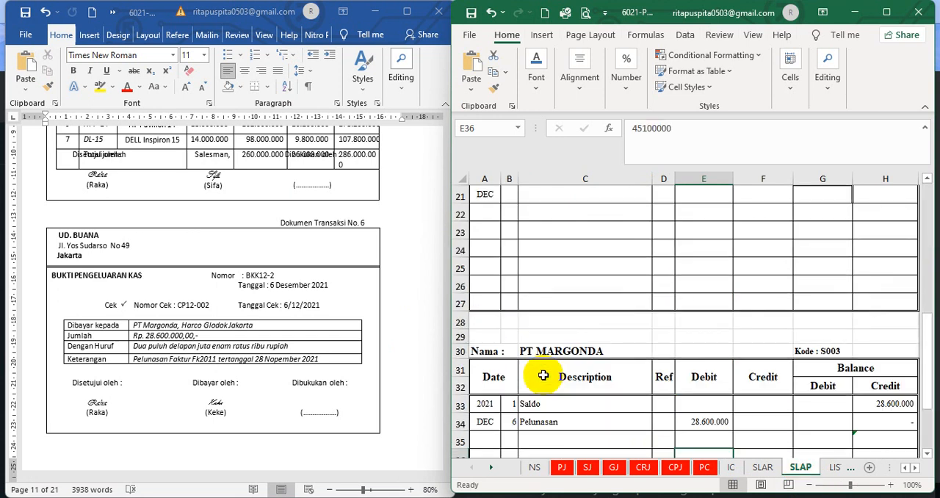
scroll(544, 375, down, 3)
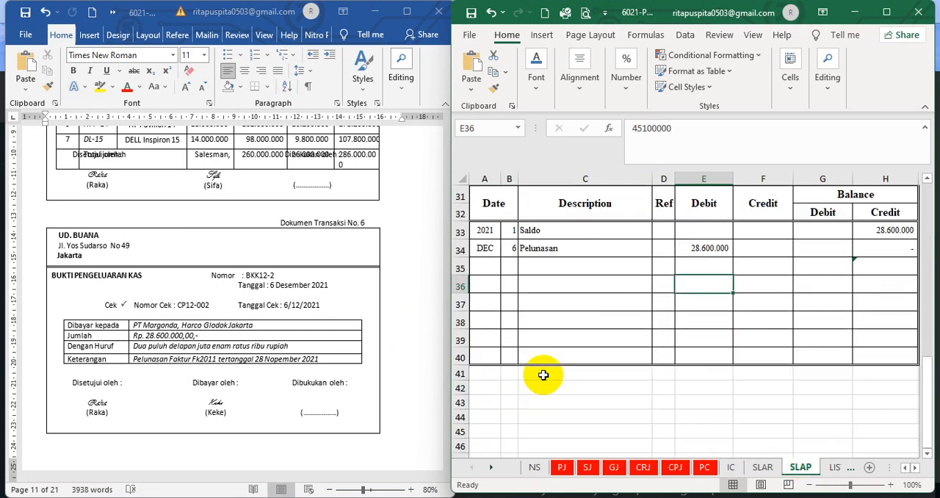
click(512, 249)
click(584, 251)
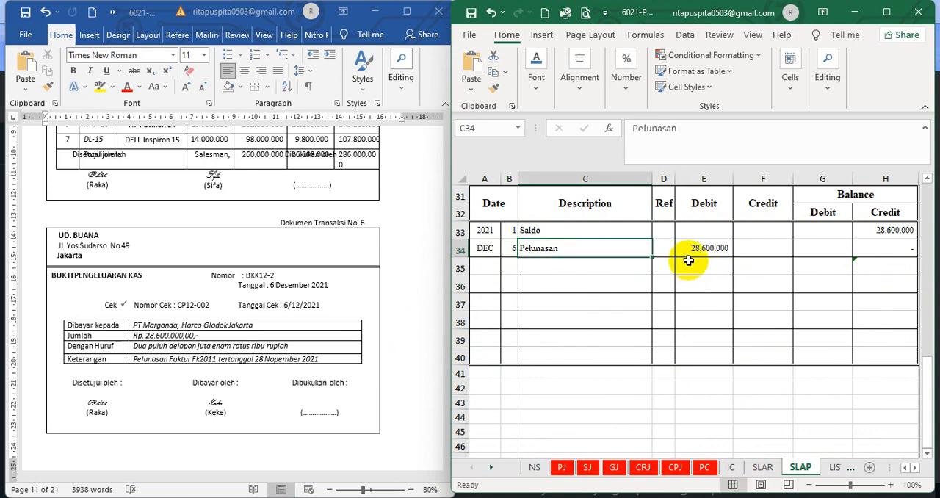
click(714, 249)
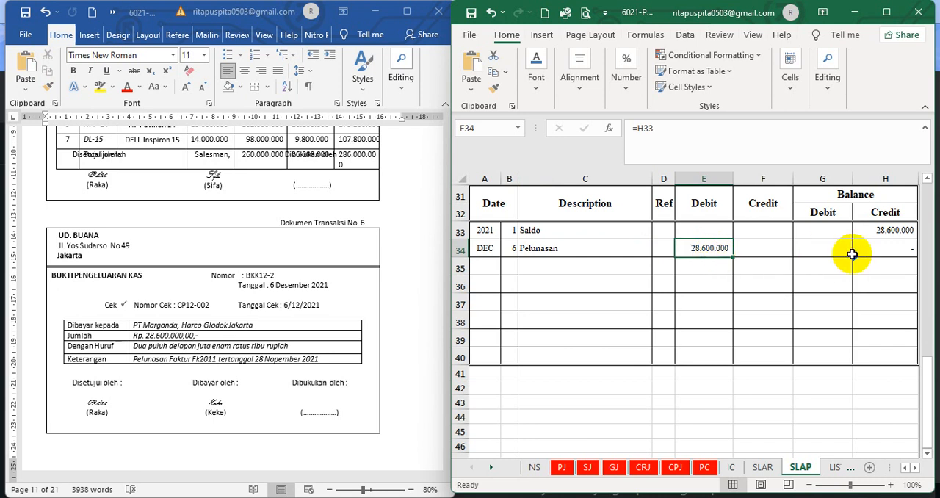
Examine the credit balance formula of PT Margonda's Pelunasan row and the opening balance and debit cells it uses
click(882, 253)
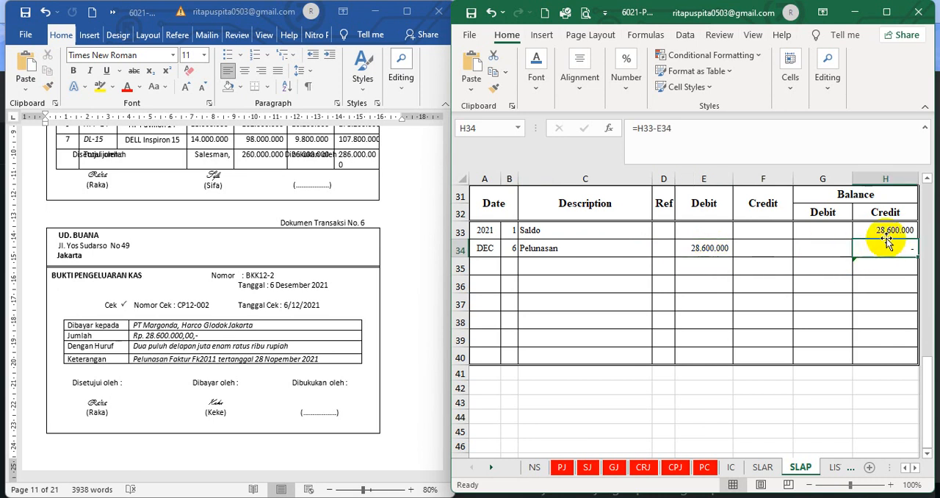
click(889, 226)
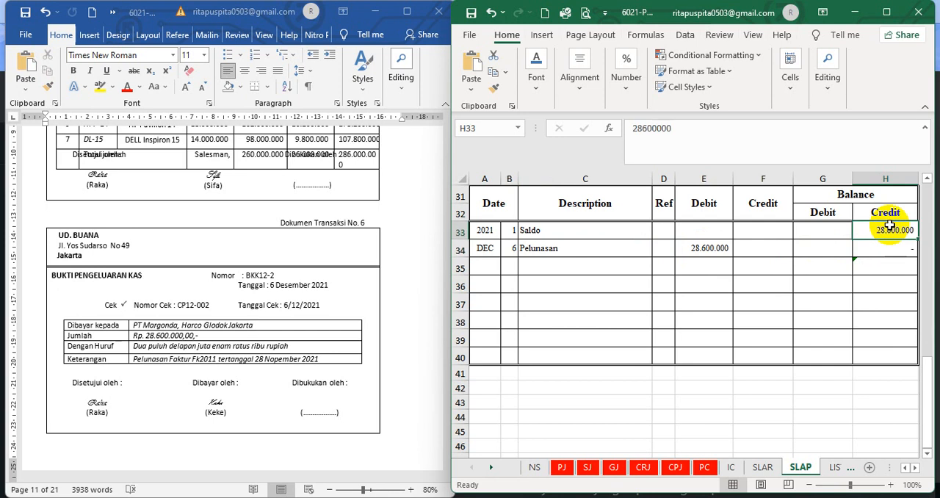
click(703, 248)
click(883, 246)
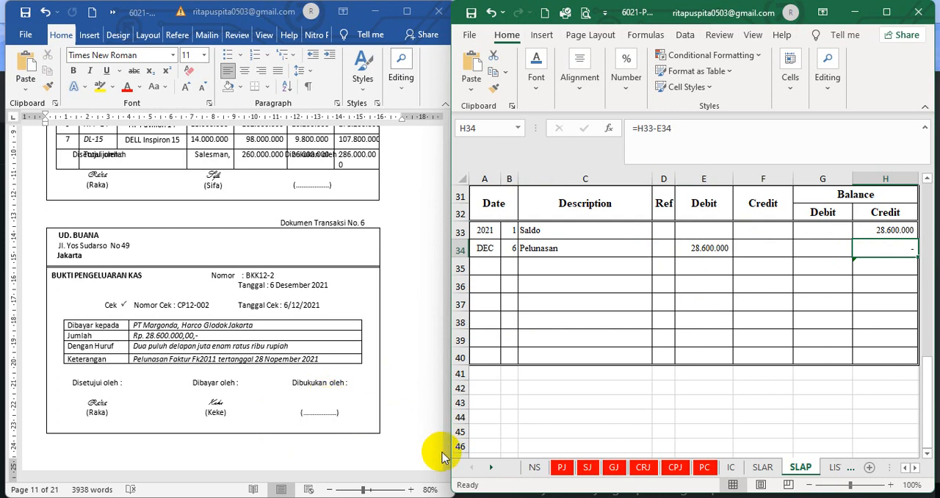
Bring credit note NK12-1, Dokumen Transaksi No. 7, into view in the Word document
scroll(408, 418, down, 5)
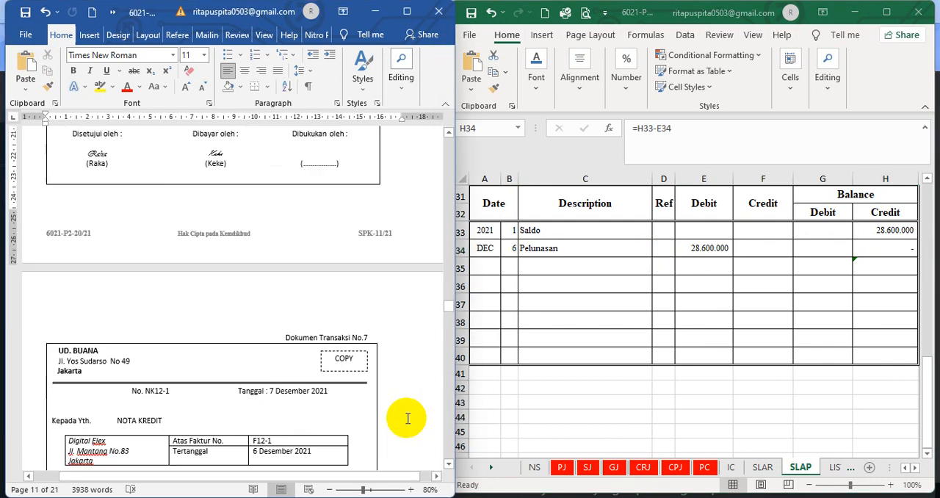
scroll(407, 418, down, 8)
scroll(408, 418, up, 4)
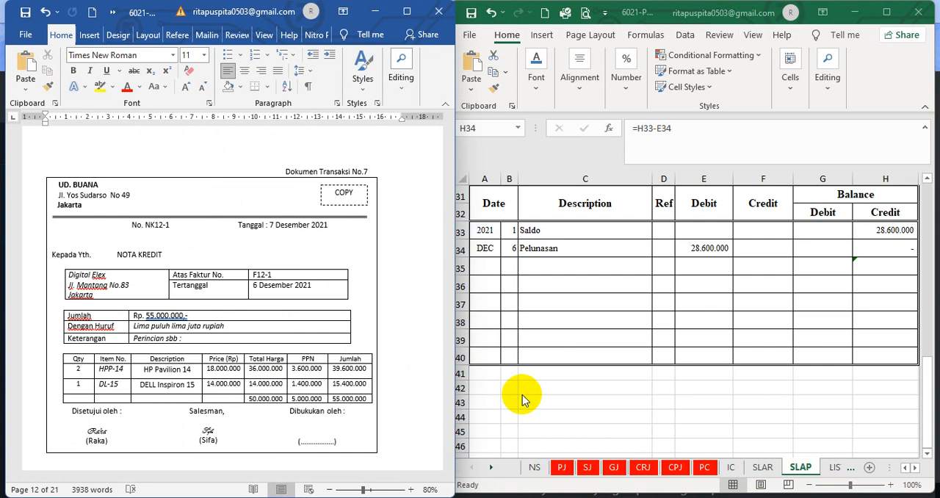
click(762, 467)
click(738, 250)
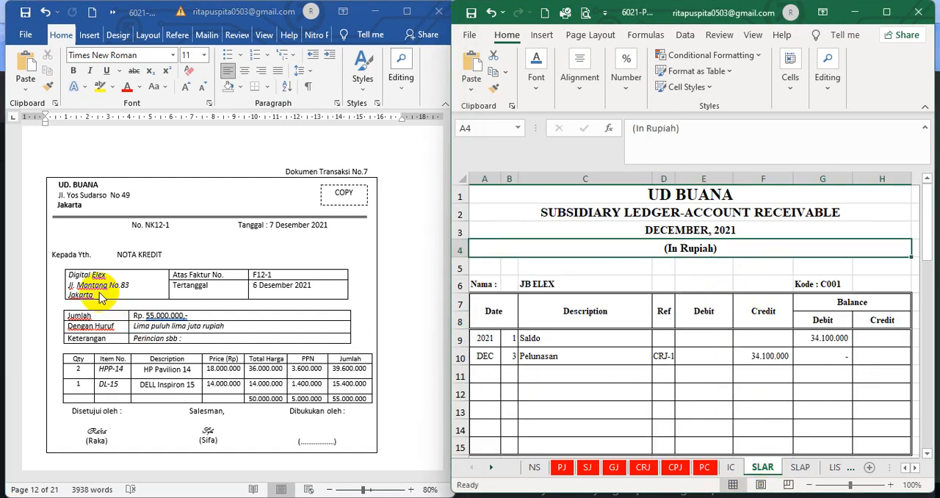
click(633, 269)
scroll(634, 309, down, 3)
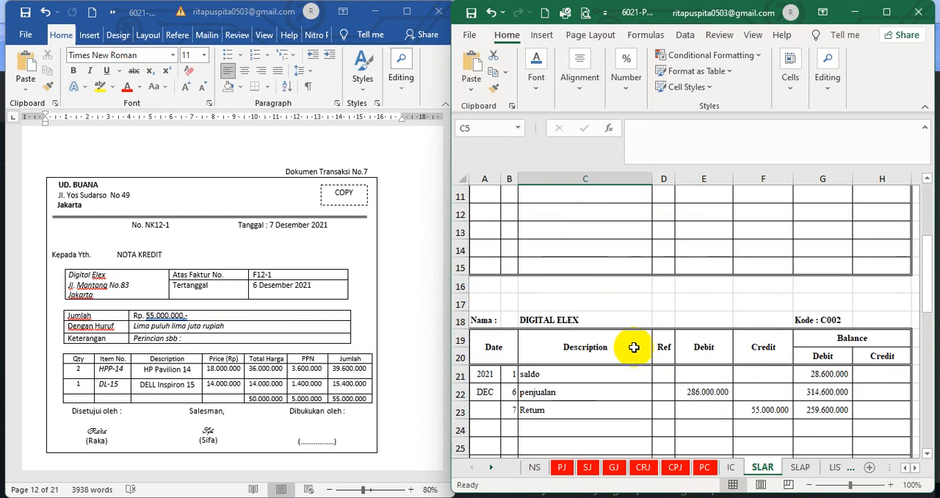
scroll(633, 347, down, 3)
click(515, 234)
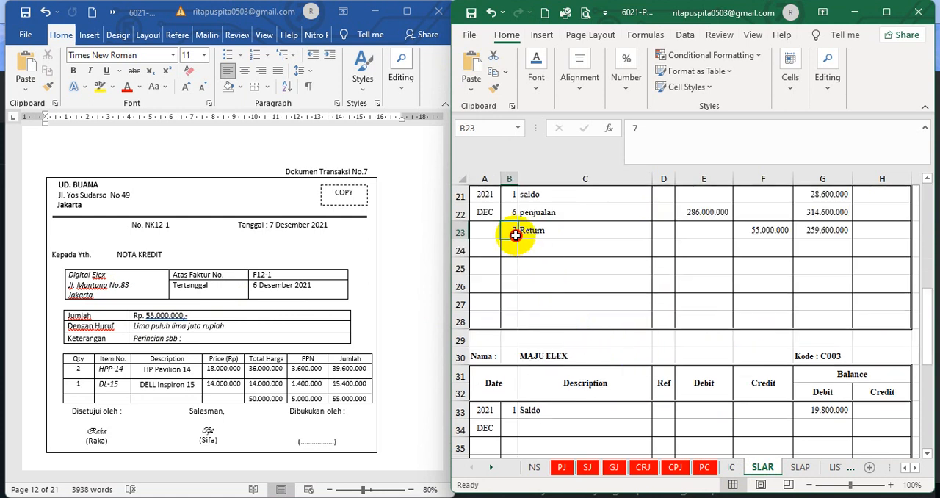
click(550, 230)
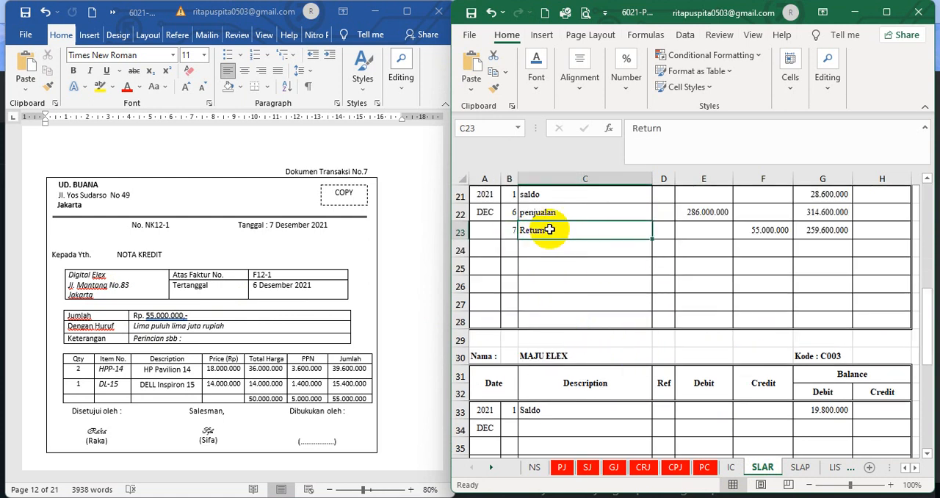
click(699, 128)
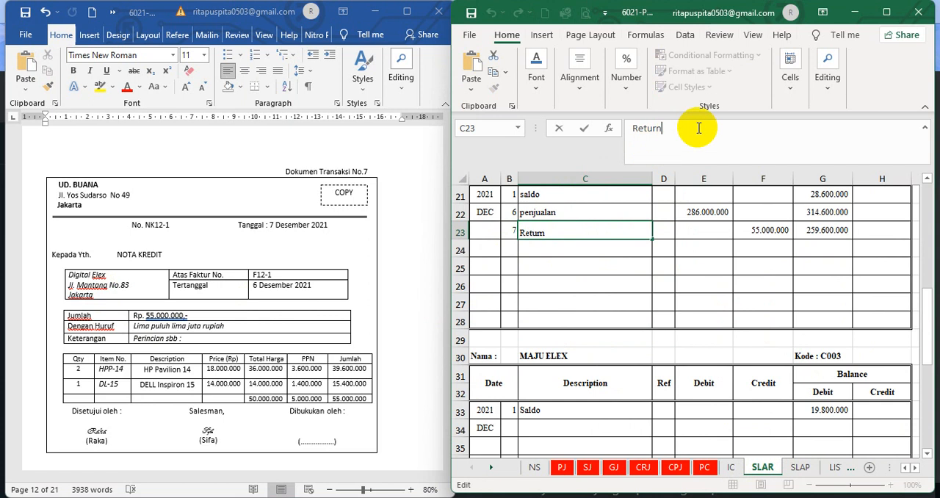
text(penjualan)
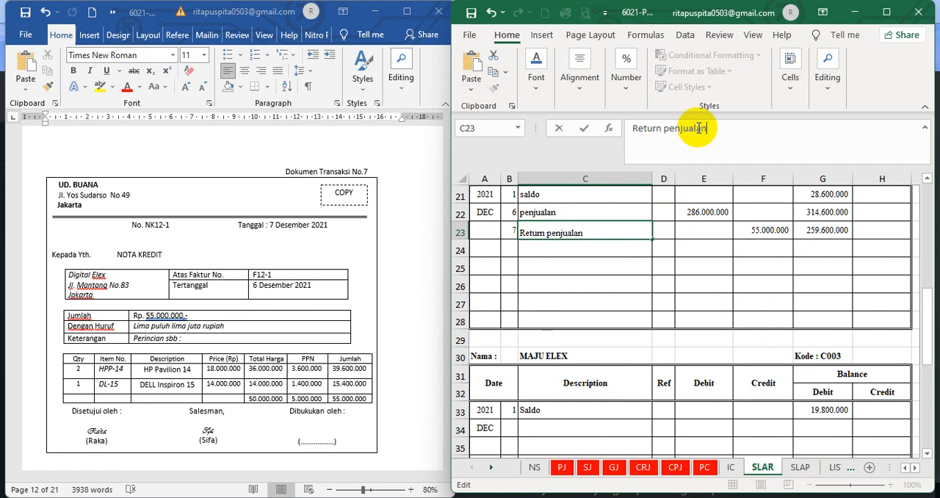
key(Return)
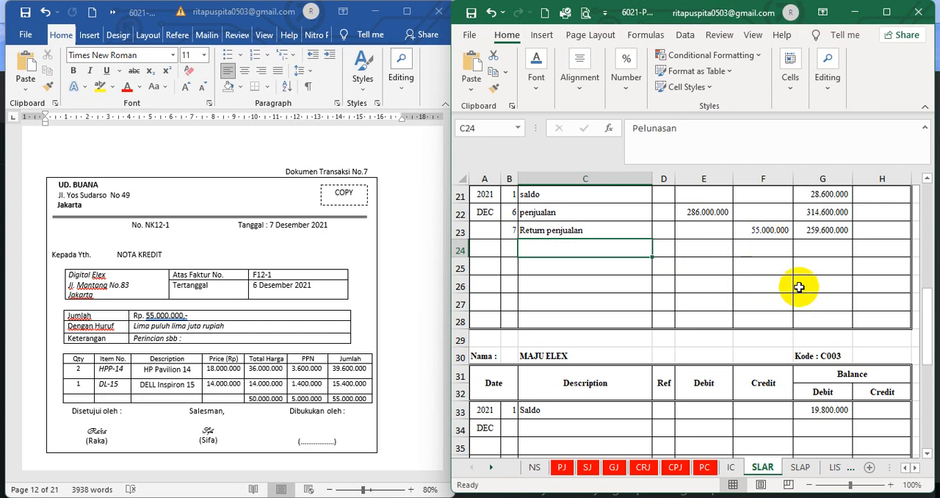
Check the credit amount and debit balance of Digital Elex's Return penjualan row
scroll(797, 285, up, 3)
click(769, 413)
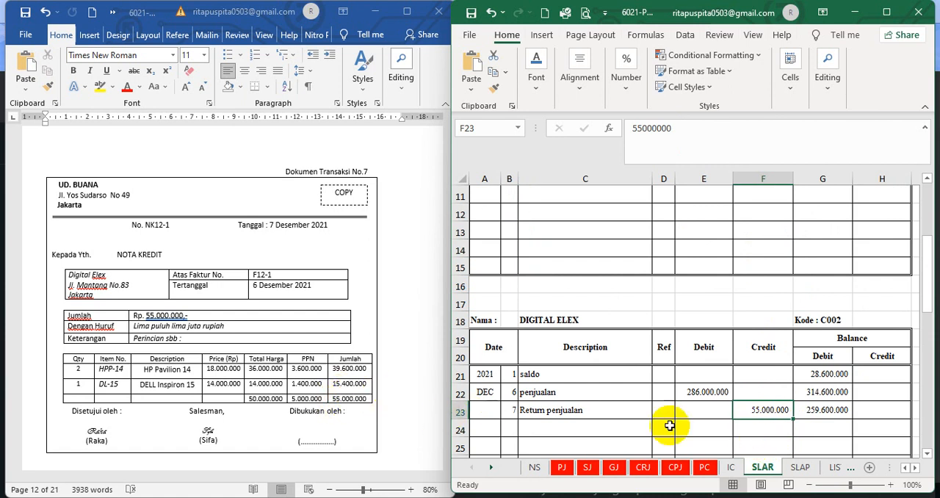
click(823, 426)
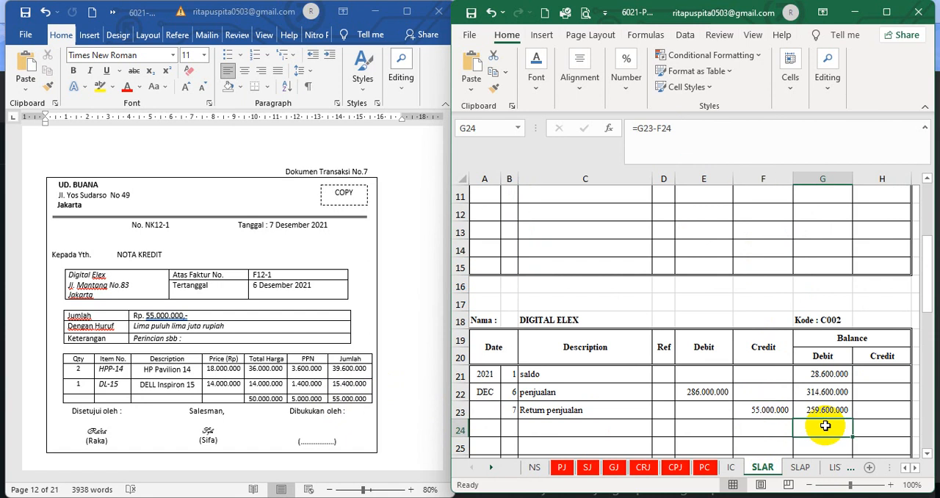
On the IC sheet's HP Pavilion 14 card, change the evidence number of the 7 December Return penjualan row to NK12-1
click(732, 467)
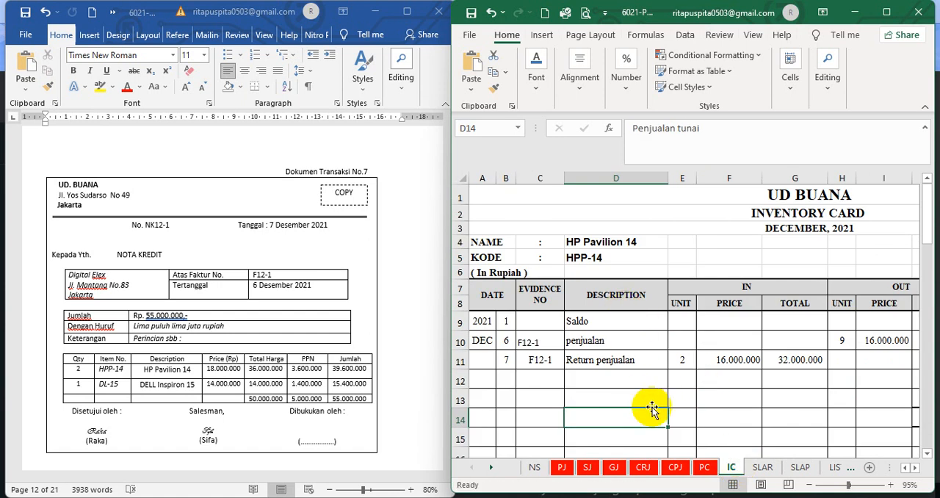
click(569, 381)
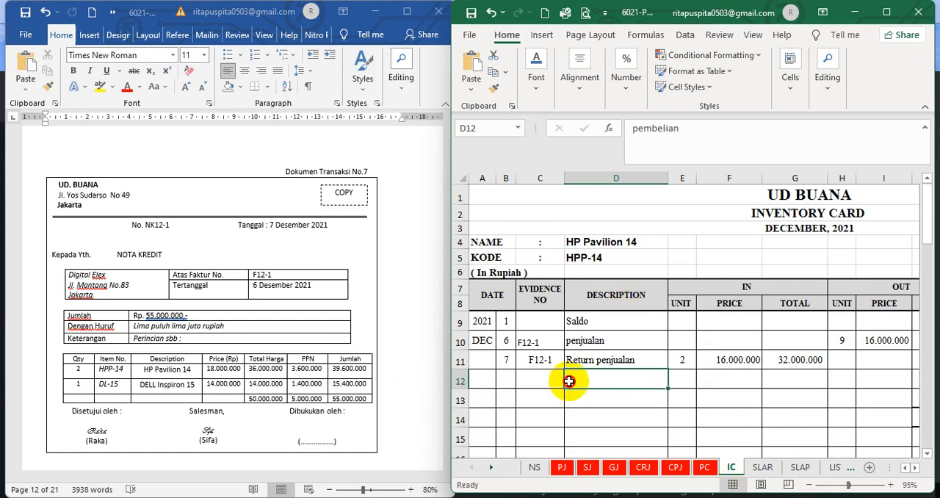
click(508, 360)
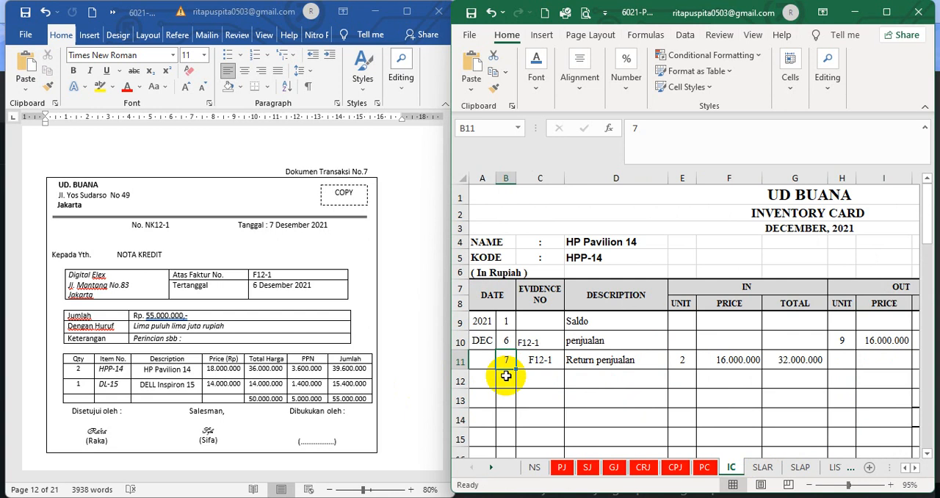
click(547, 361)
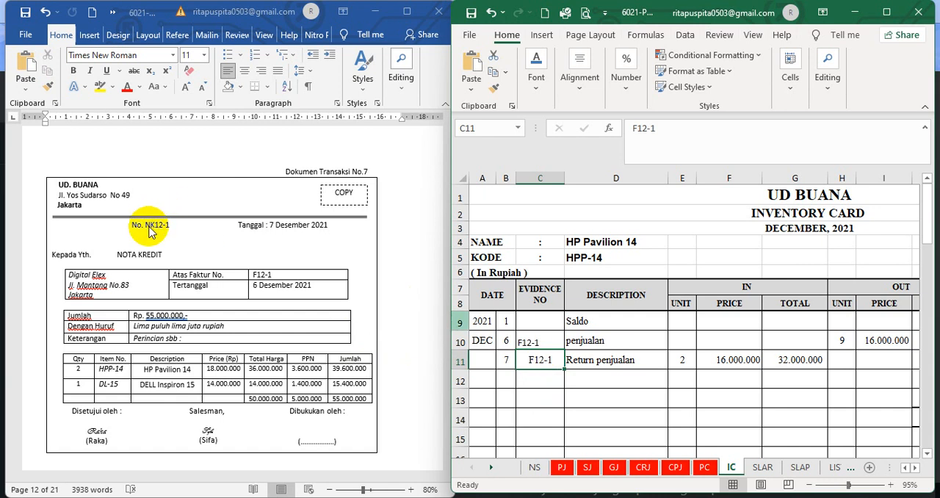
text(NK)
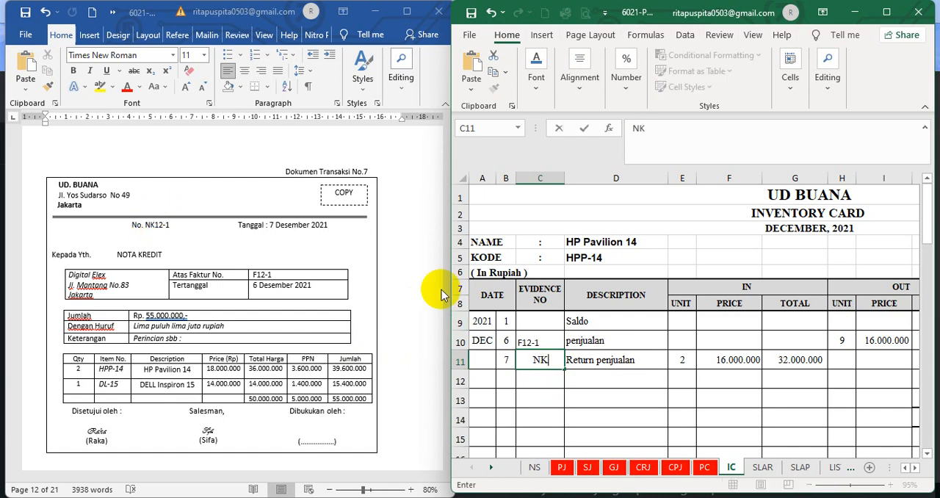
text(12-1)
key(Return)
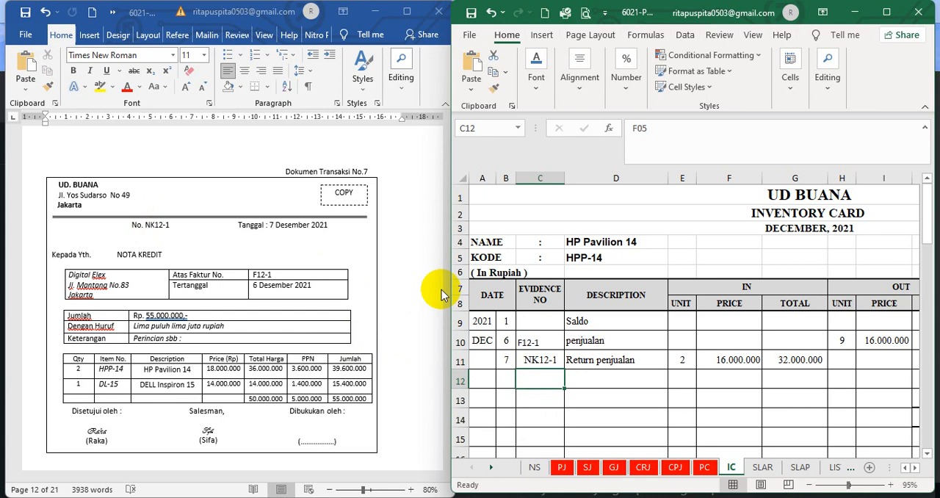
Check the description, incoming units and incoming price formula of HP Pavilion 14's Return penjualan row
click(625, 397)
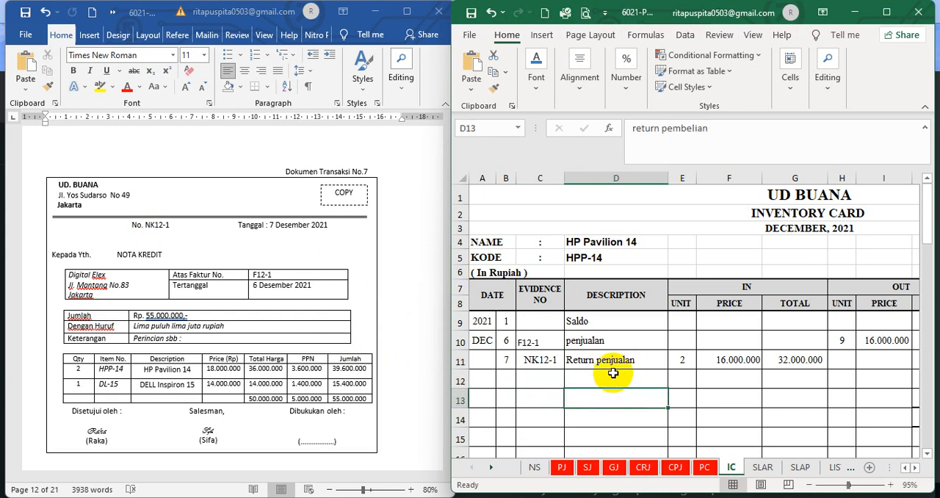
click(611, 363)
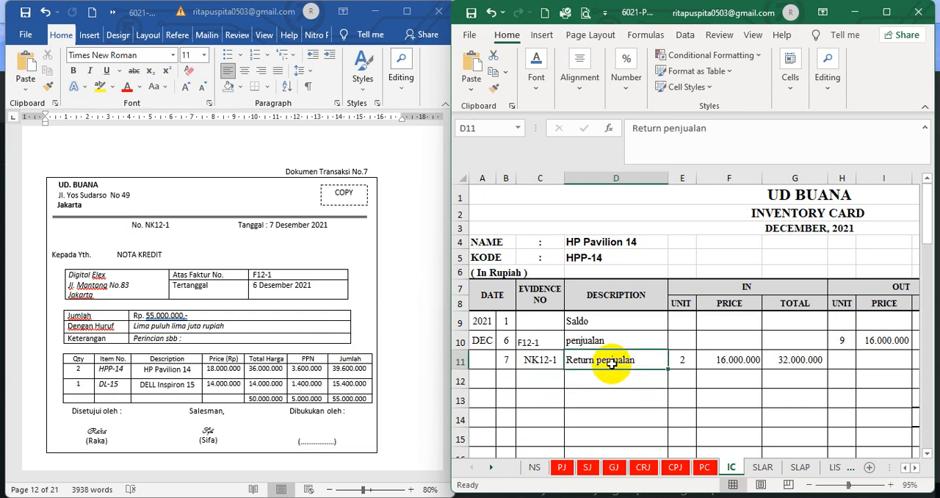
click(682, 365)
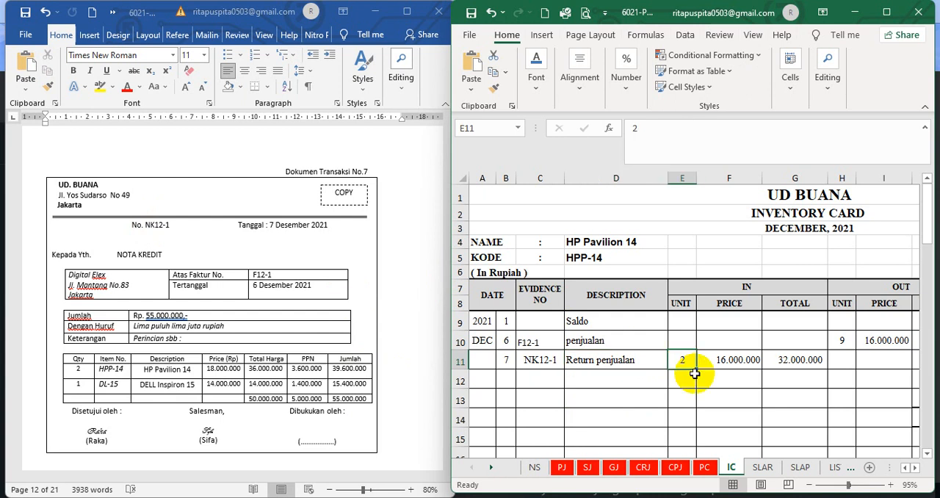
click(915, 469)
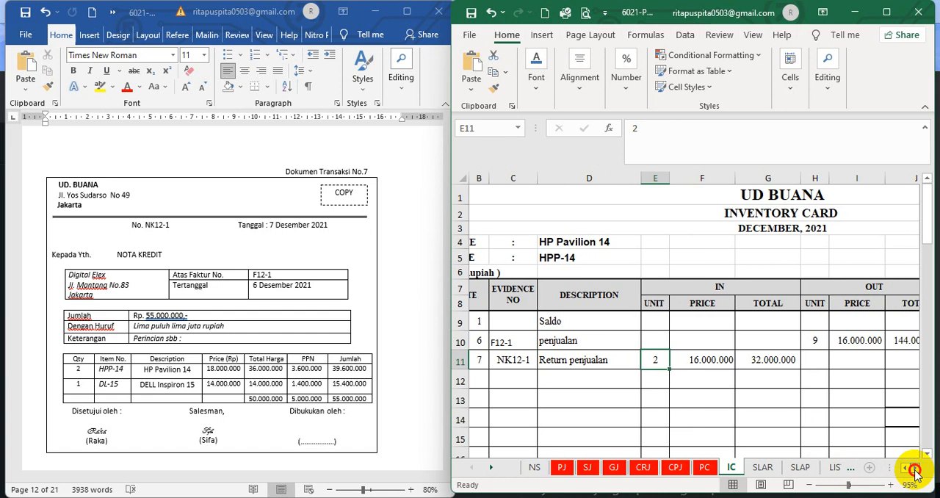
click(916, 468)
click(915, 468)
click(916, 468)
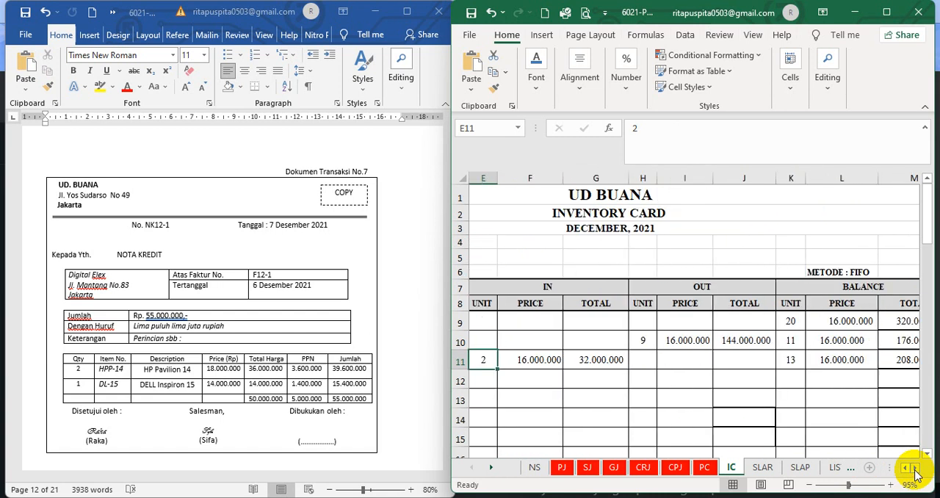
click(532, 362)
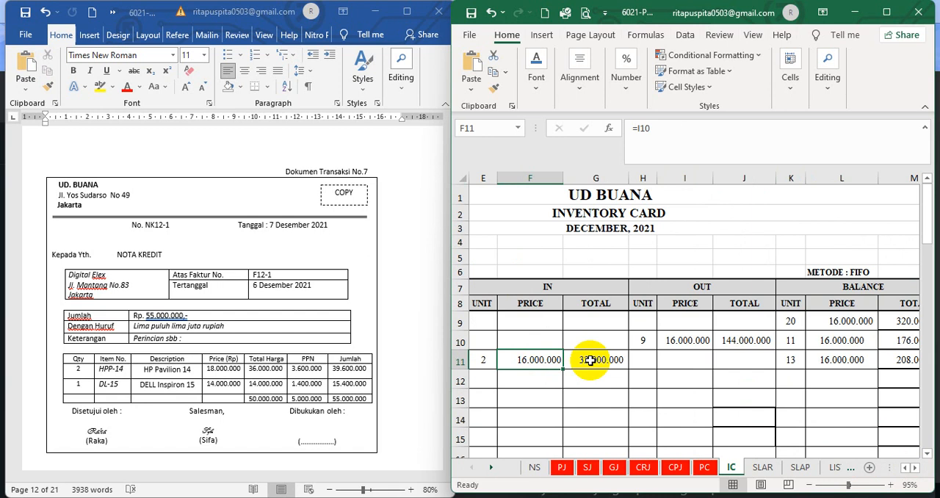
Check HP Pavilion 14's balance unit formulas for 6 and 7 December and the balance total formula of the Return penjualan row
click(914, 468)
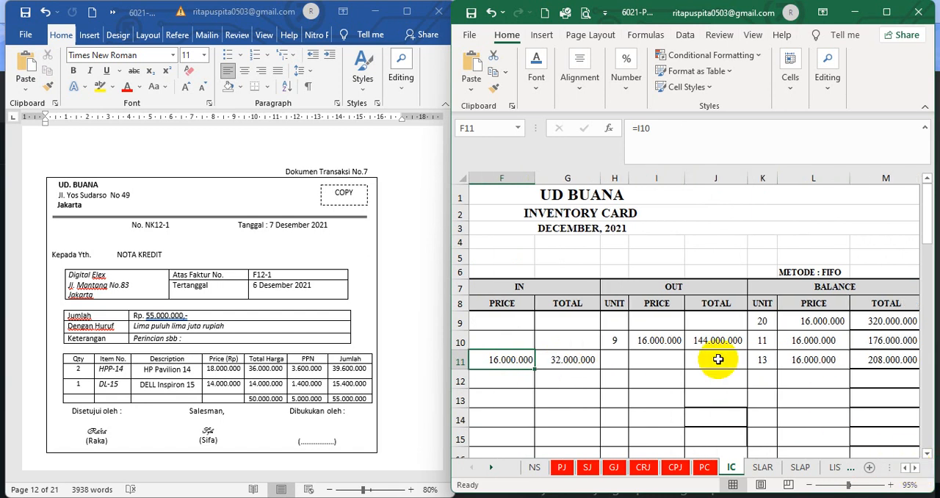
click(762, 345)
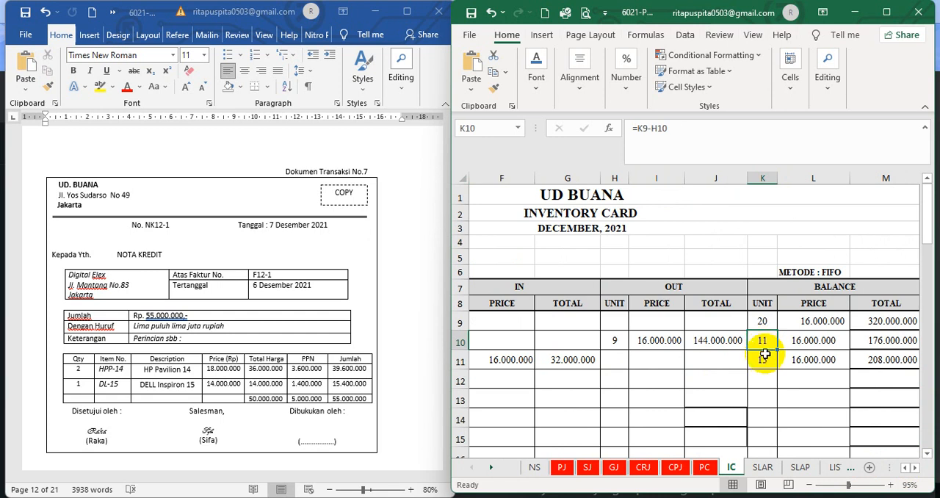
click(765, 359)
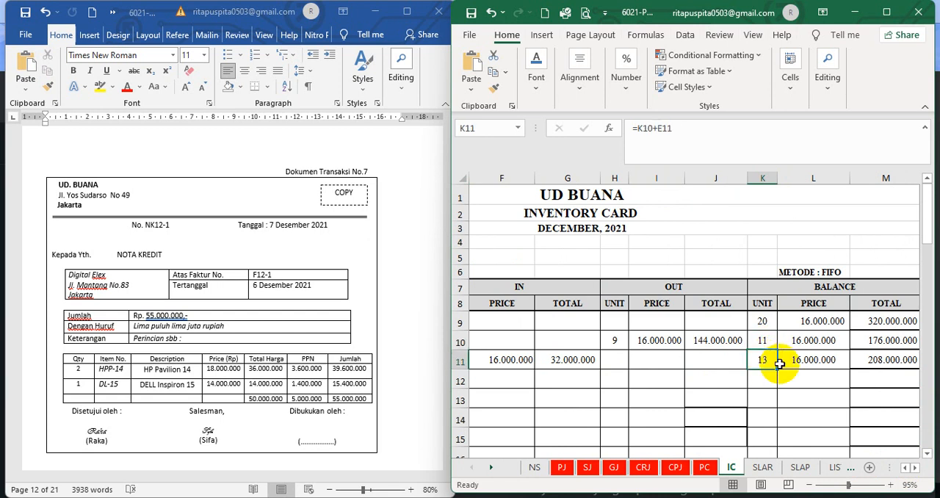
click(892, 363)
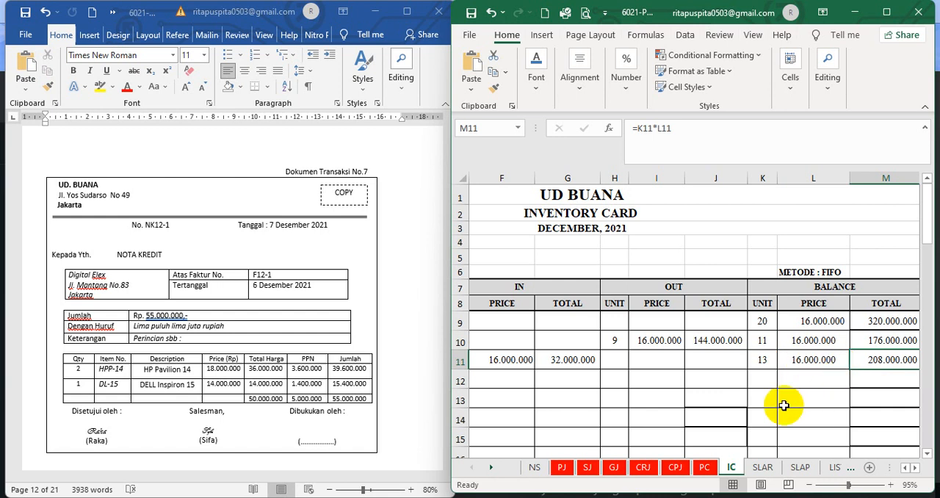
On the DELL Inspiron 15 card, set the font colour of the hidden 7 December entry, from date to balance total, to black
scroll(927, 456, down, 7)
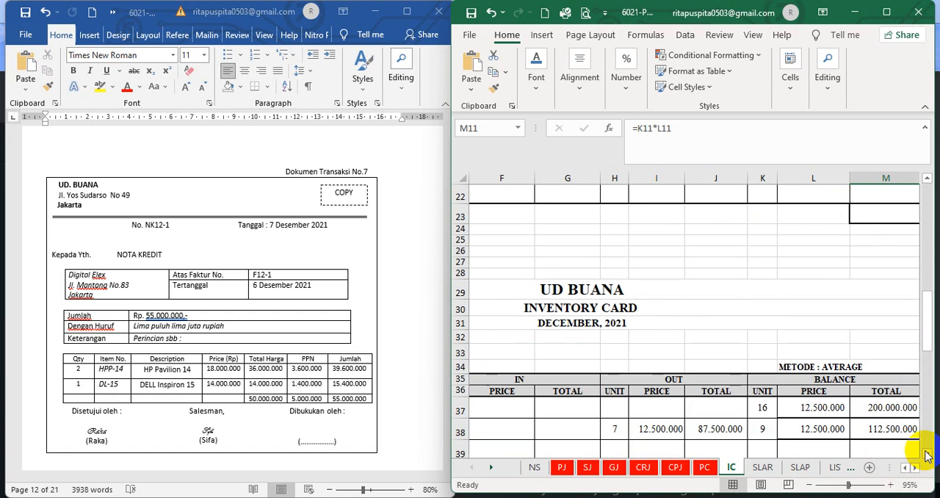
click(905, 467)
click(905, 468)
click(906, 467)
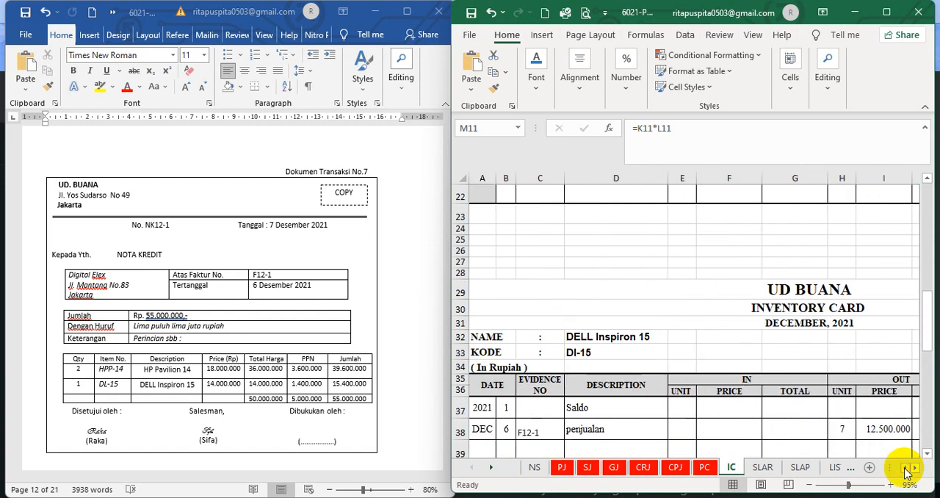
click(927, 455)
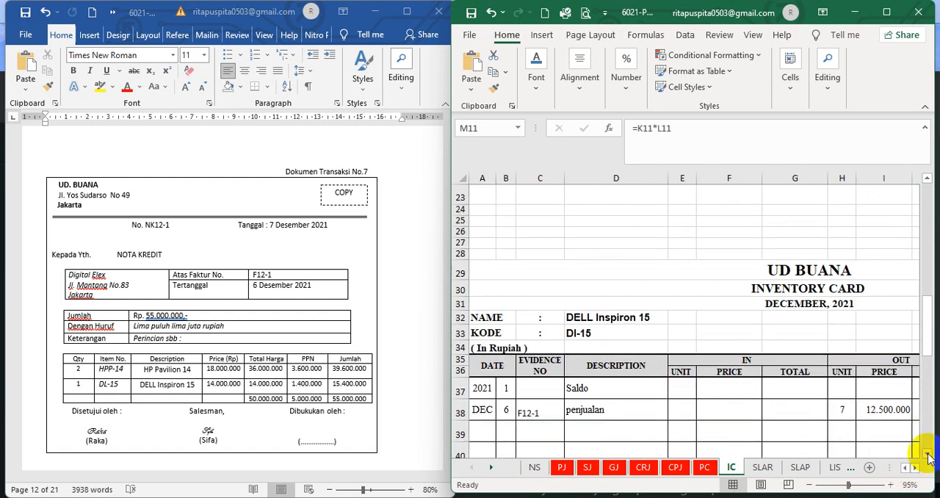
click(926, 455)
click(926, 455)
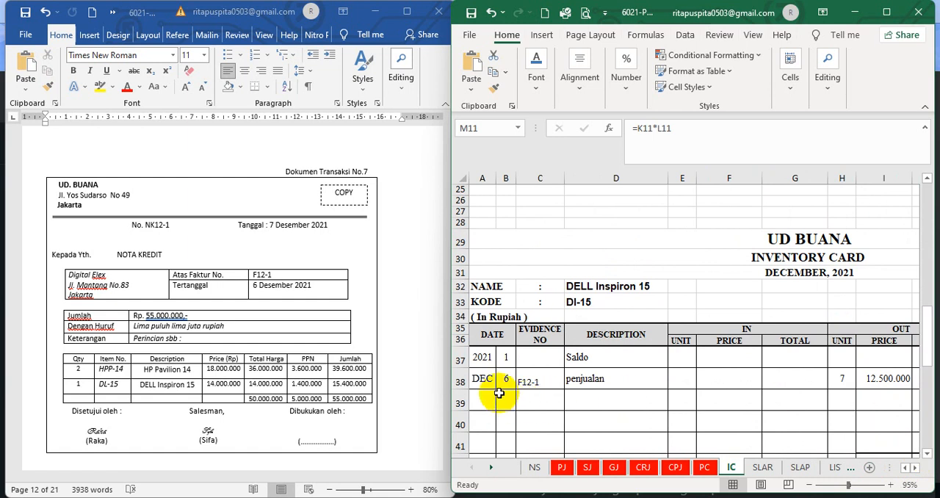
drag(503, 393, 835, 411)
click(536, 79)
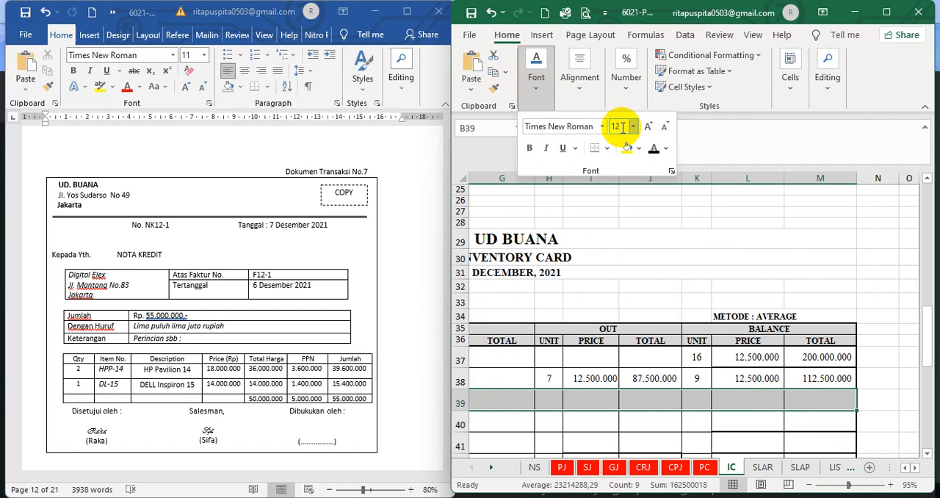
click(654, 151)
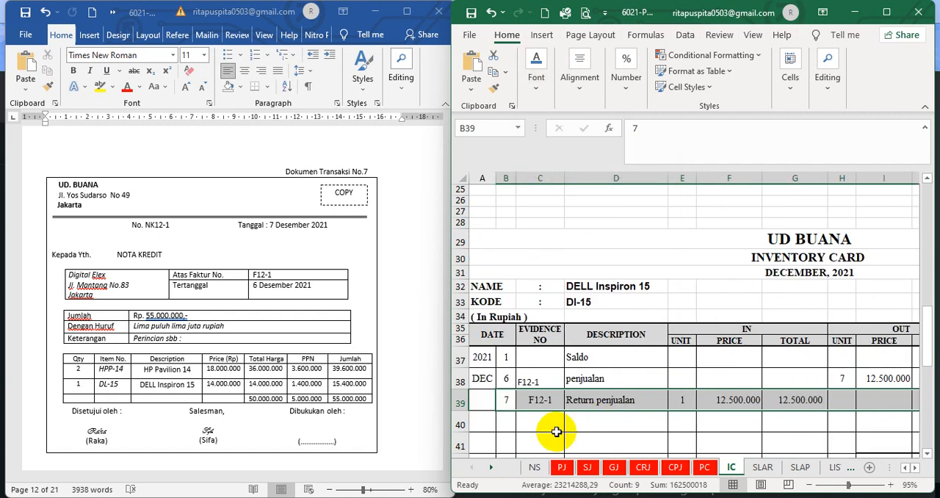
Change the evidence number of DELL Inspiron 15's Return penjualan row to NK12-1
click(541, 402)
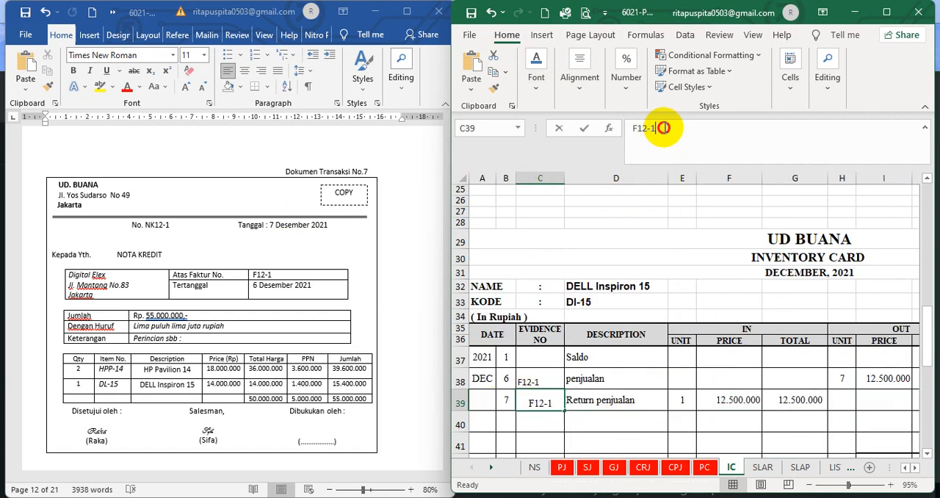
drag(663, 128, 602, 128)
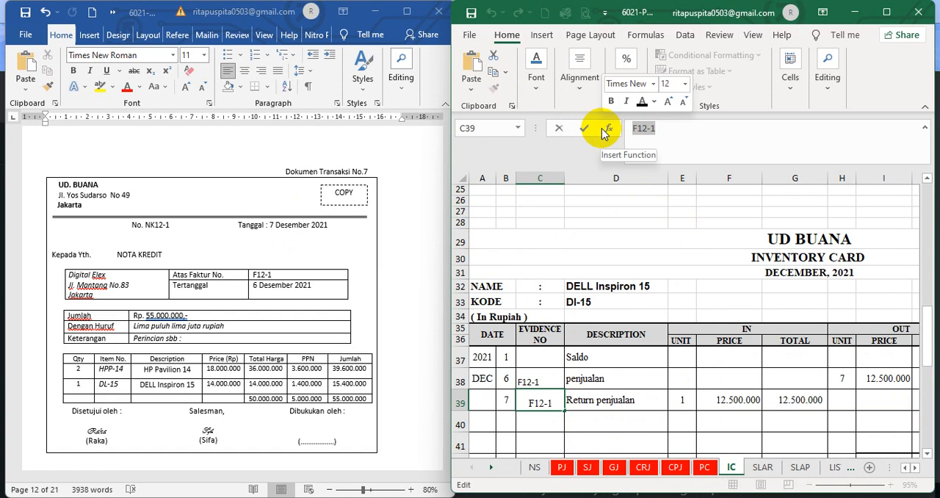
text(NK)
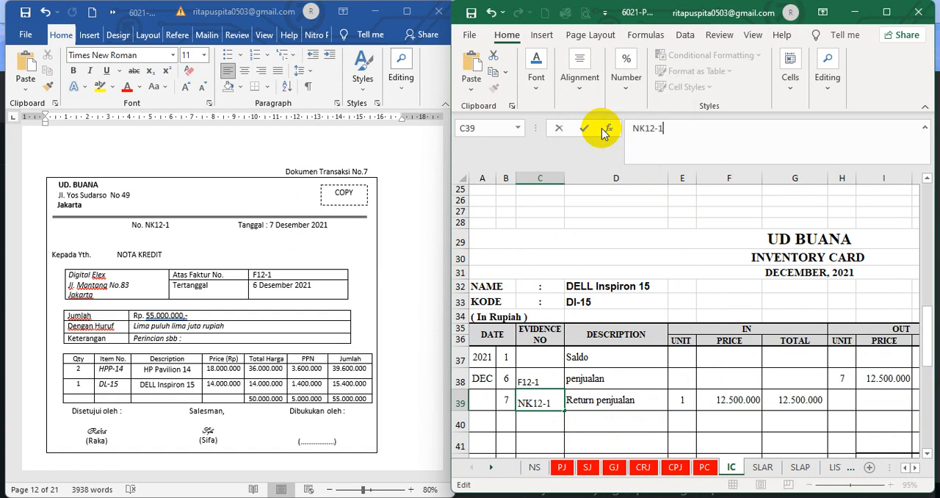
key(Return)
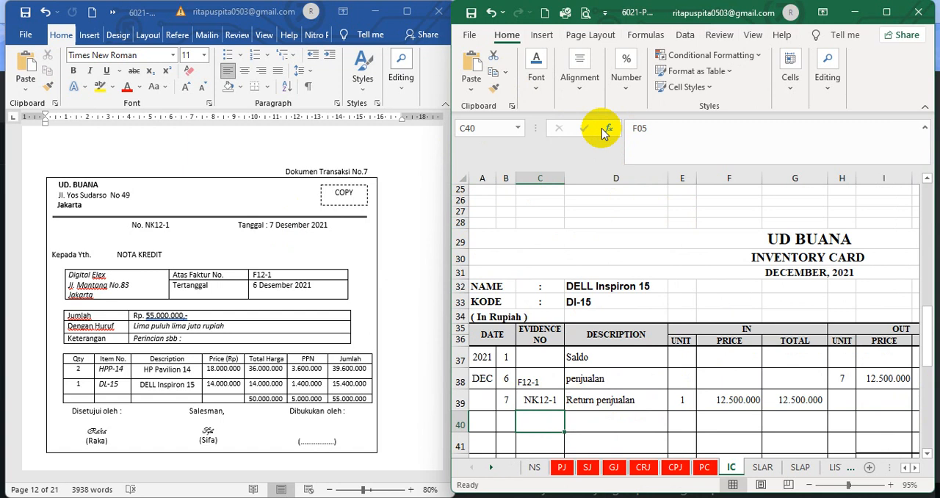
Check the description and incoming units of DELL Inspiron 15's Return penjualan row, along with the balance unit formulas for 6 and 7 December
click(628, 399)
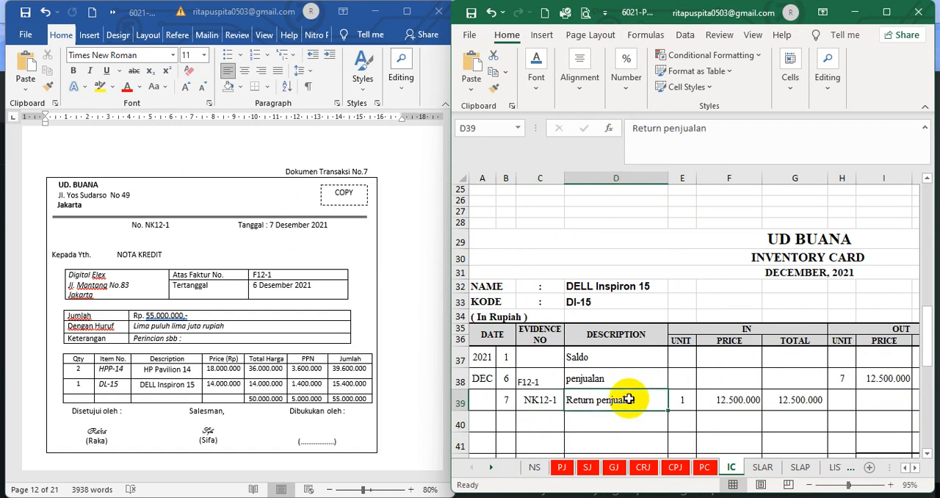
click(683, 399)
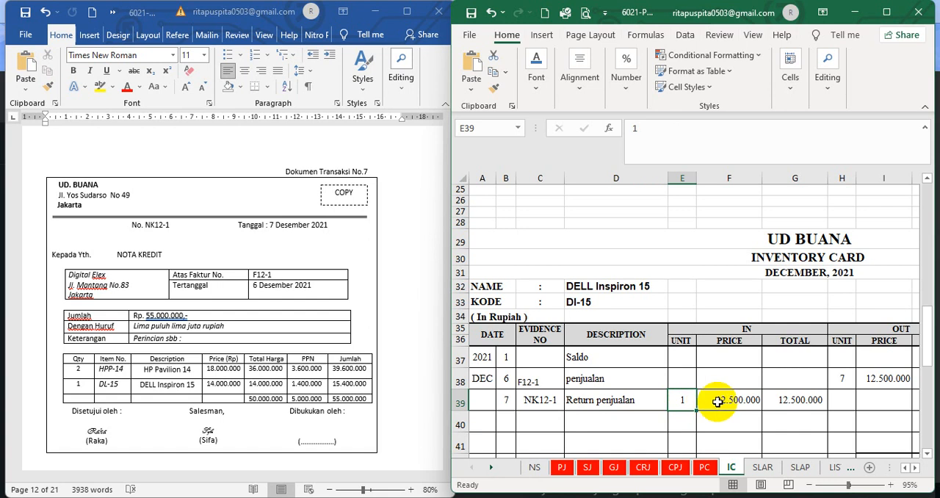
scroll(909, 476, right, 2)
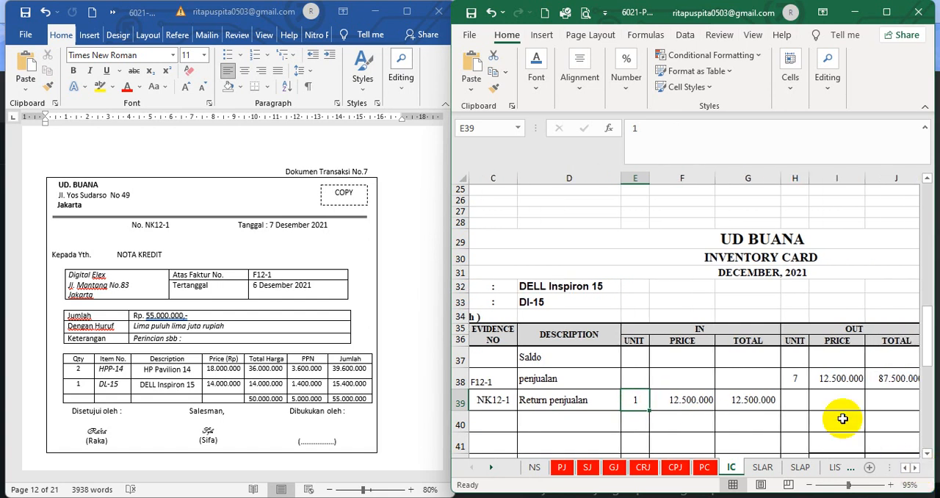
click(669, 420)
click(914, 468)
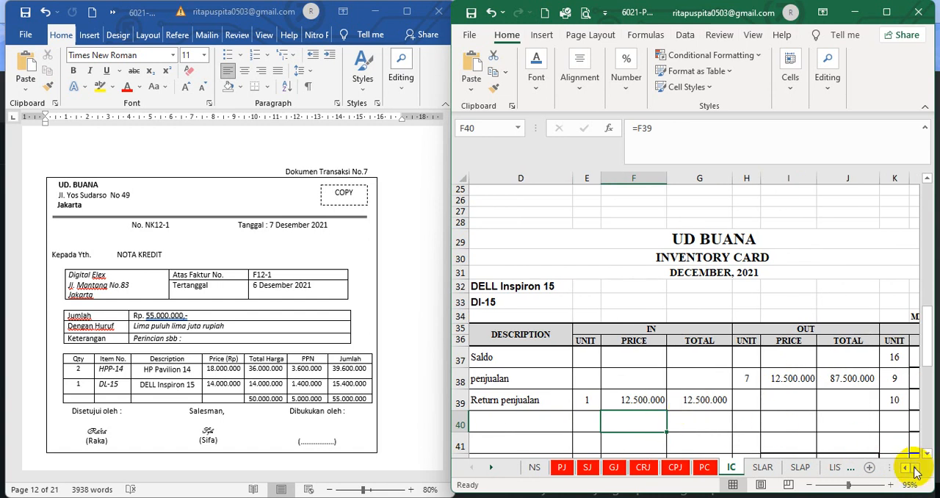
click(914, 468)
click(914, 468)
click(914, 468)
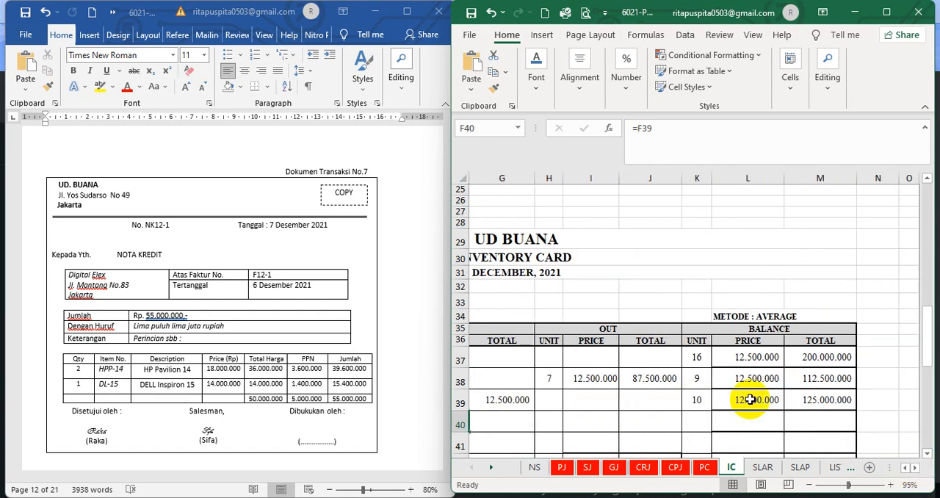
click(697, 377)
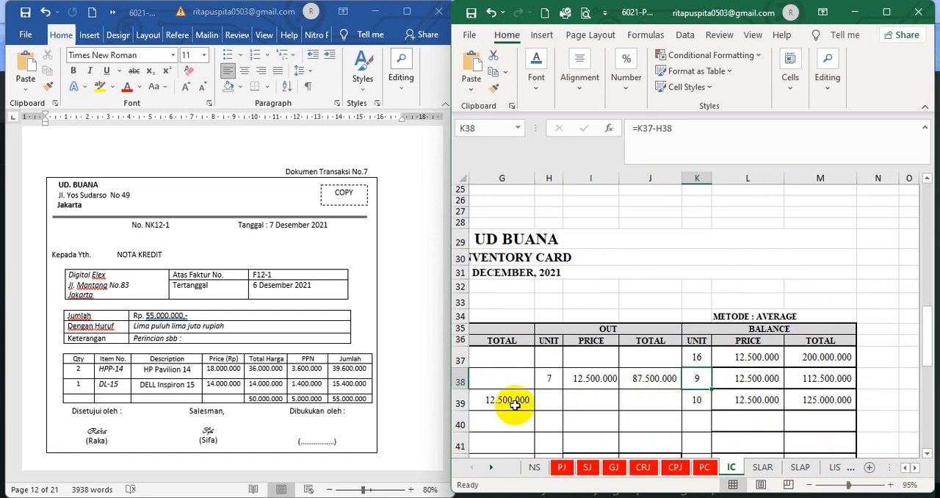
click(693, 400)
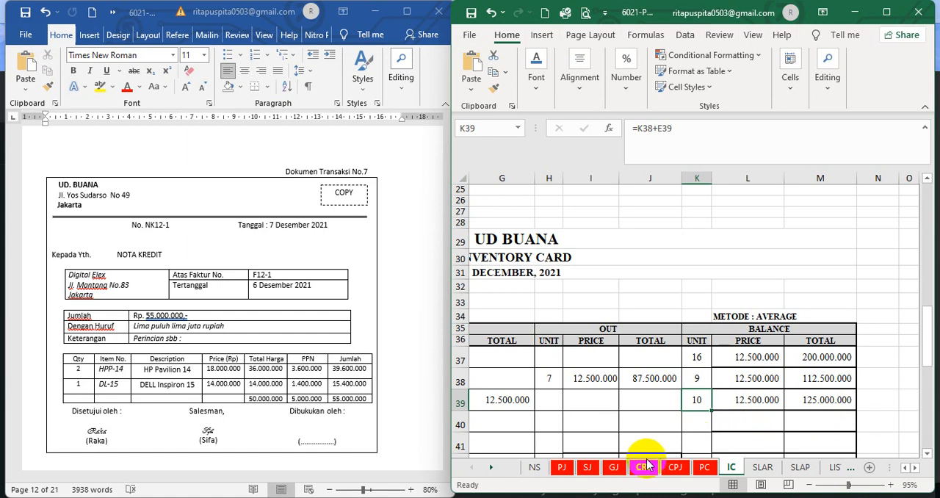
In the general journal, set the font colour of the hidden 7 December sales return entry, rows 9 to 11 from date to credit, to black
click(615, 467)
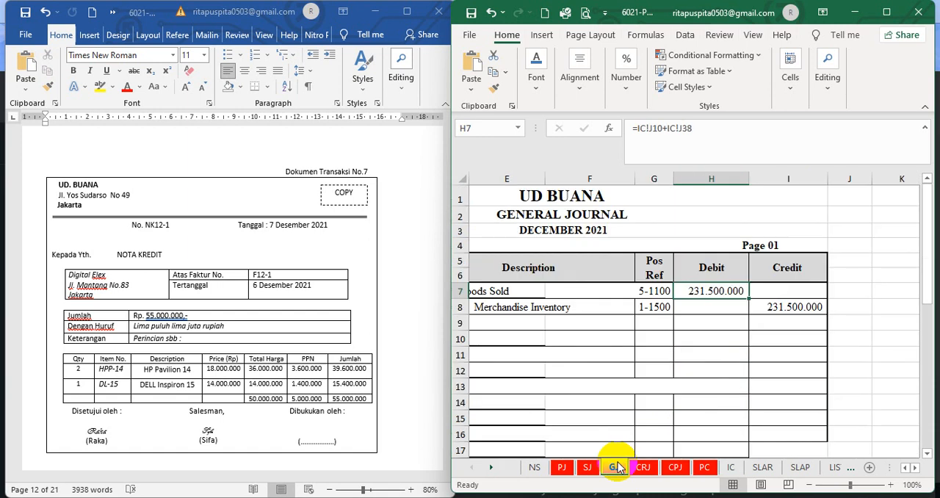
click(905, 469)
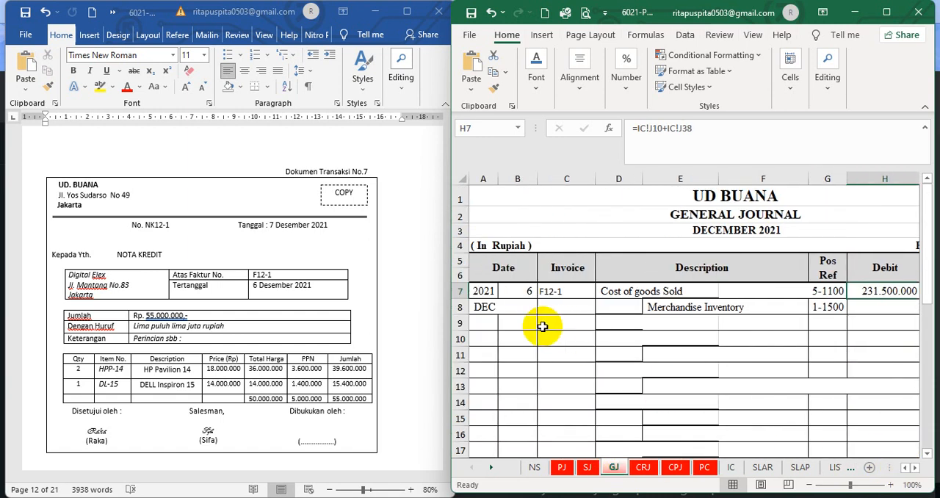
drag(518, 319, 844, 363)
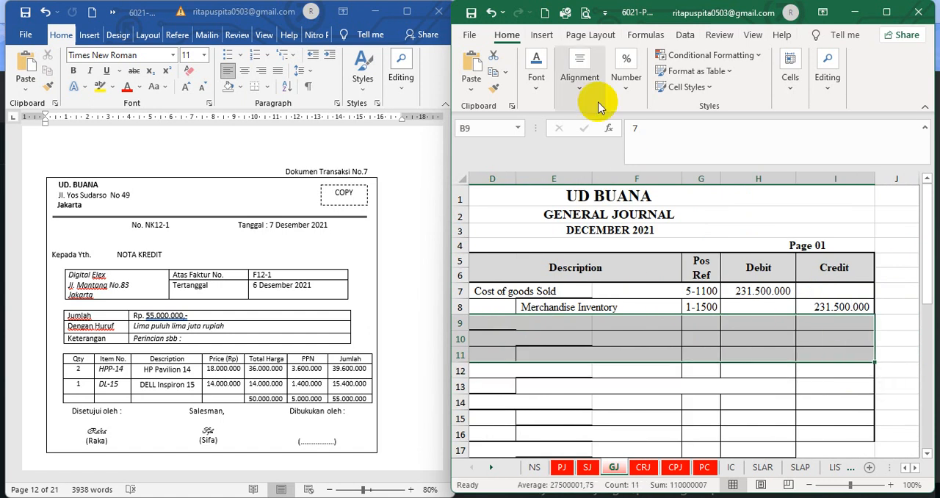
click(526, 89)
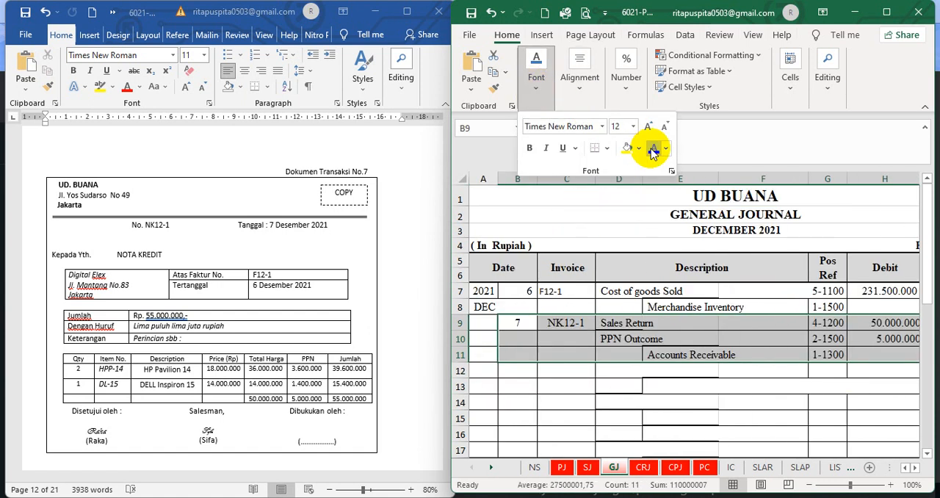
click(632, 382)
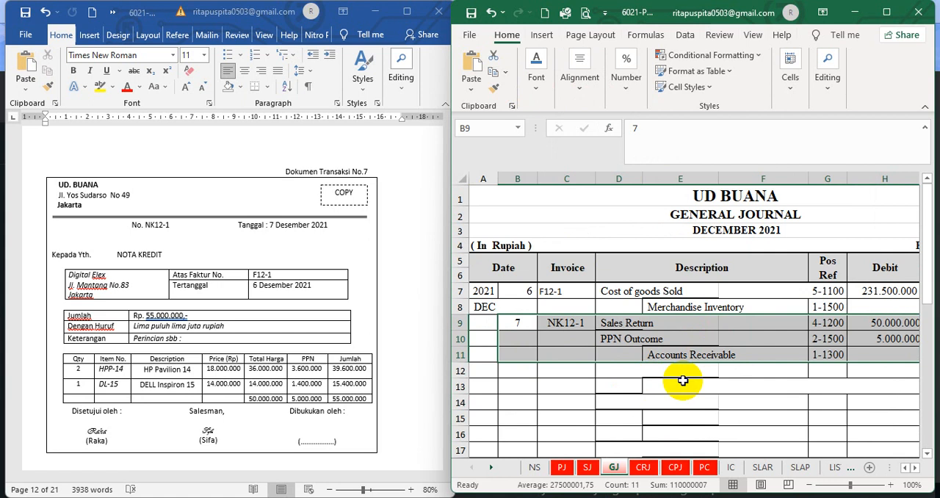
click(683, 381)
Look through the account codes and names on the NS sheet for the accounts used in the sales return entry
click(694, 321)
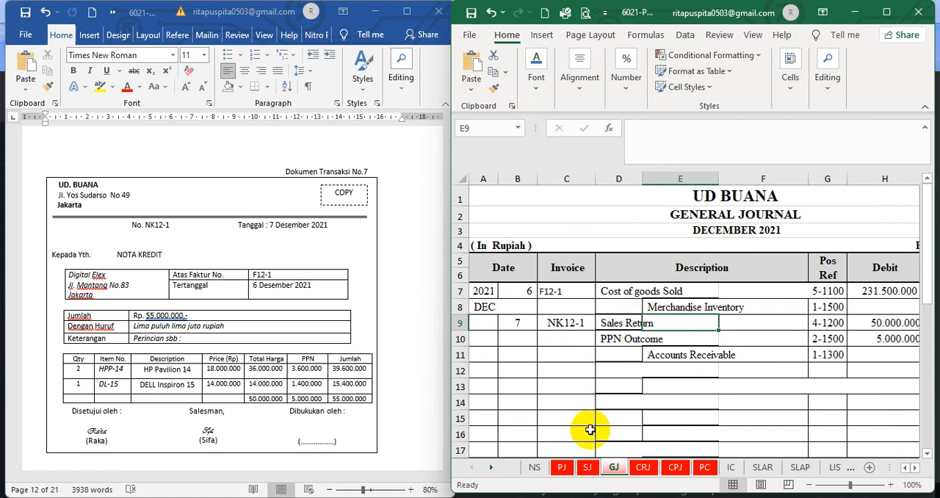
click(535, 467)
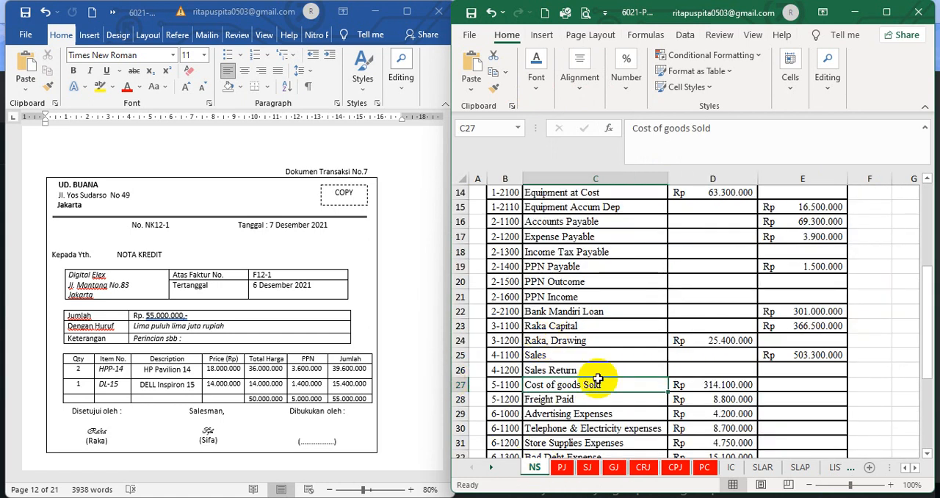
scroll(599, 405, down, 3)
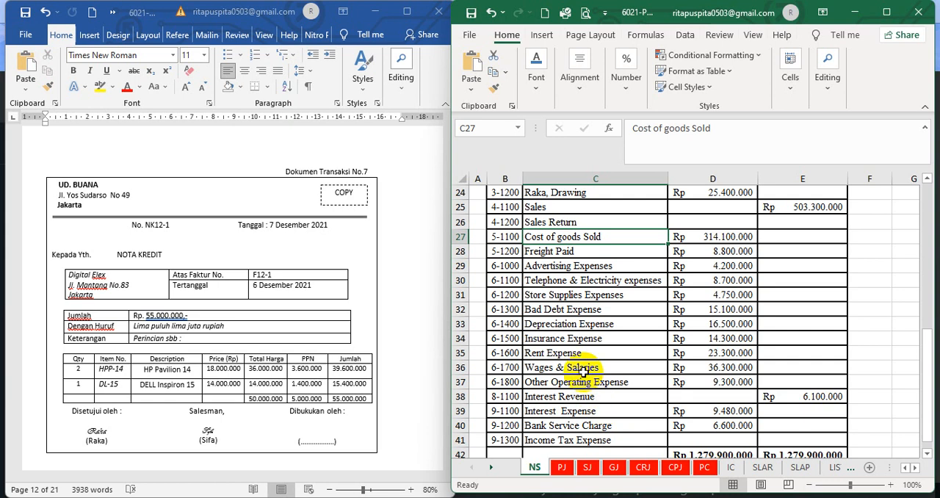
scroll(581, 369, down, 3)
scroll(581, 369, up, 3)
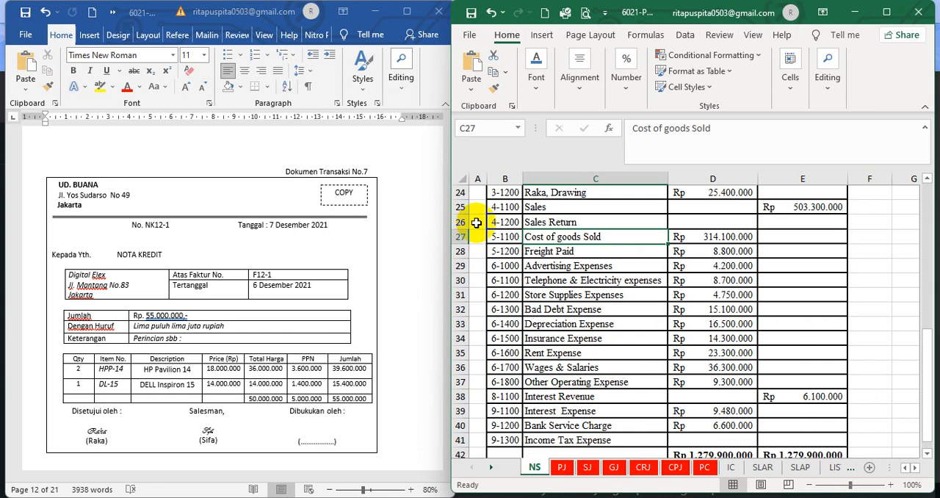
Check the Sales Return debit amount and the PPN Outcome account name formula in the general journal
click(614, 468)
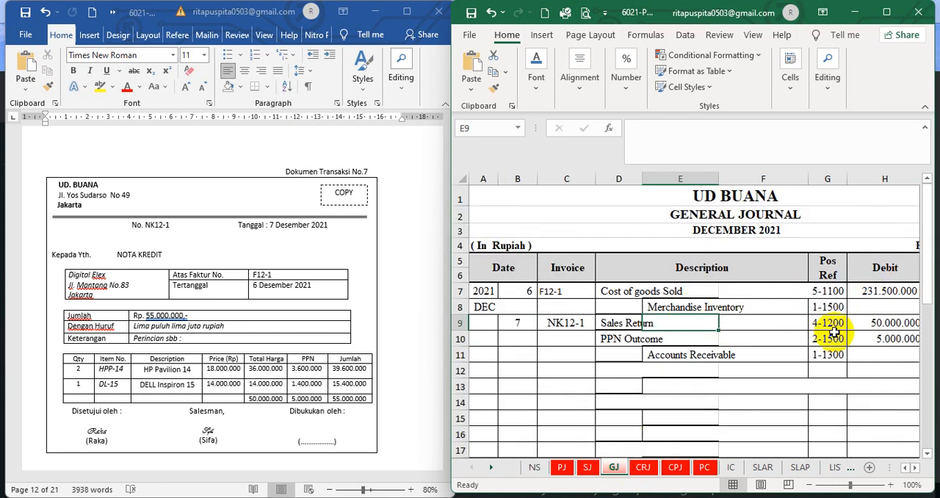
click(865, 325)
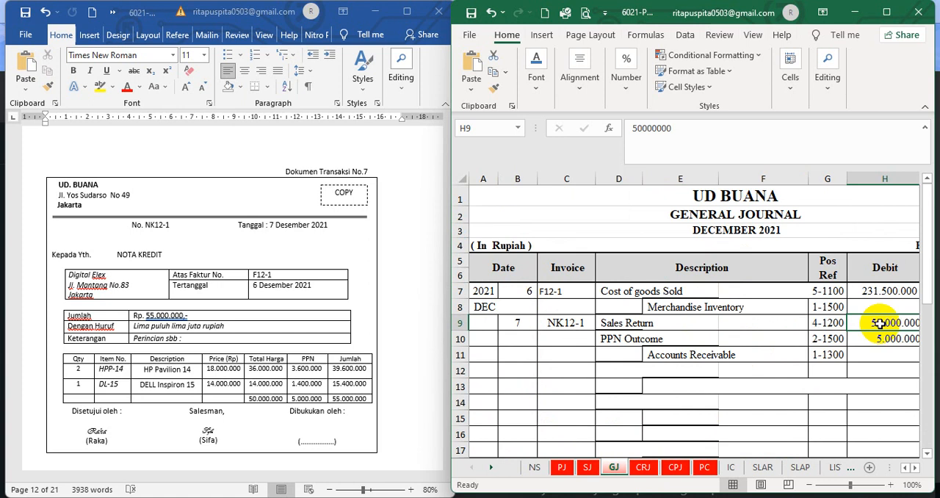
click(672, 340)
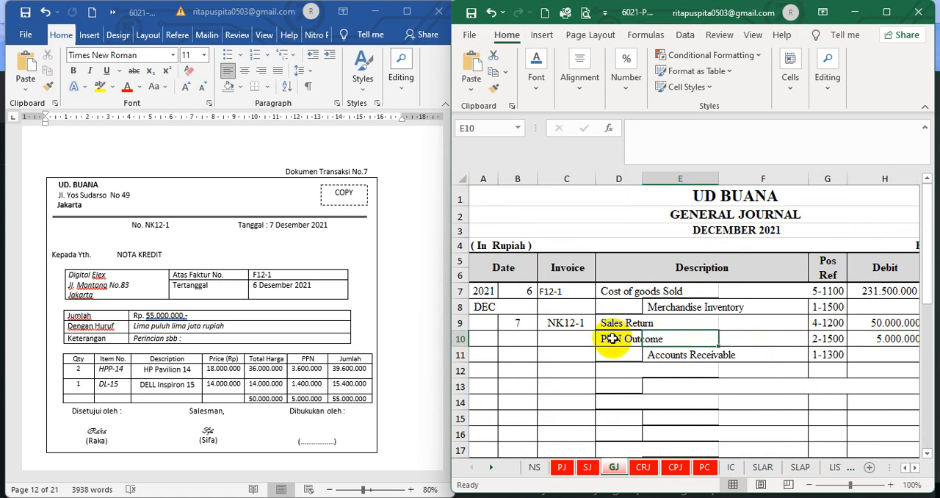
click(612, 338)
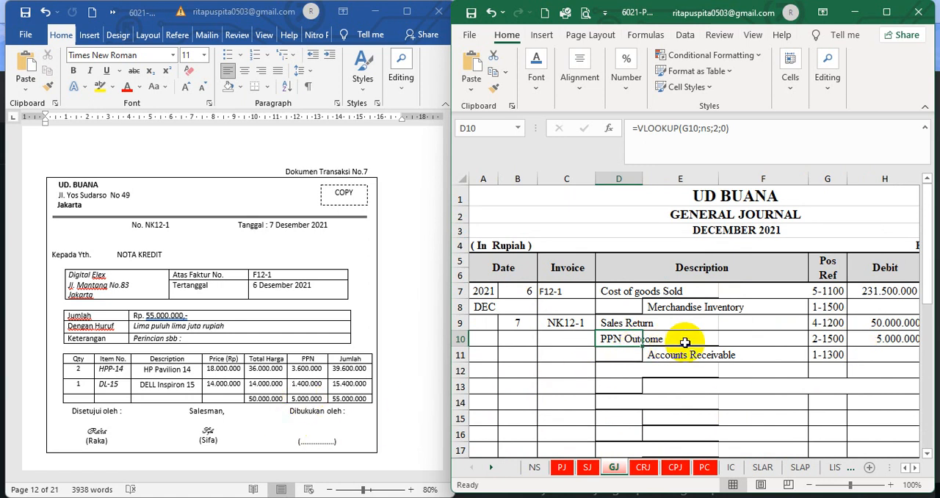
Set the font colour of the general journal's hidden rows 12 and 13, from description to credit, to black
click(917, 468)
click(916, 468)
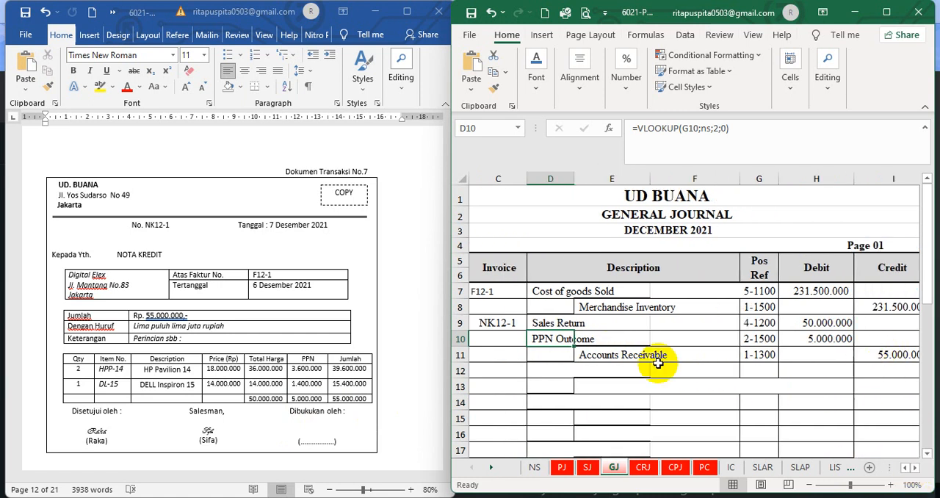
drag(535, 369, 933, 378)
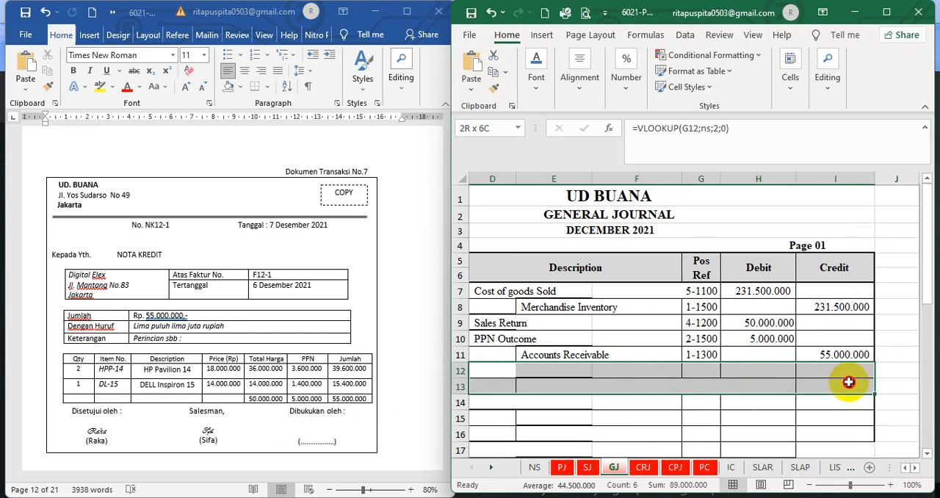
click(536, 79)
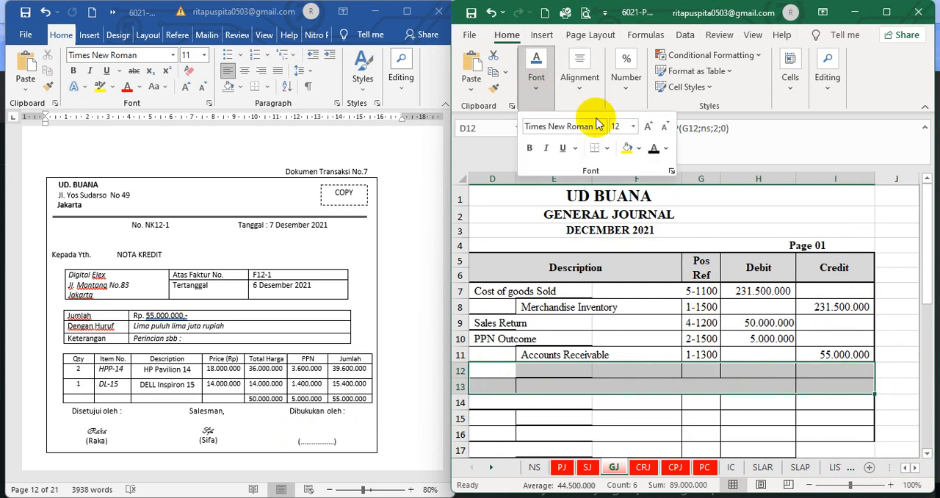
click(652, 149)
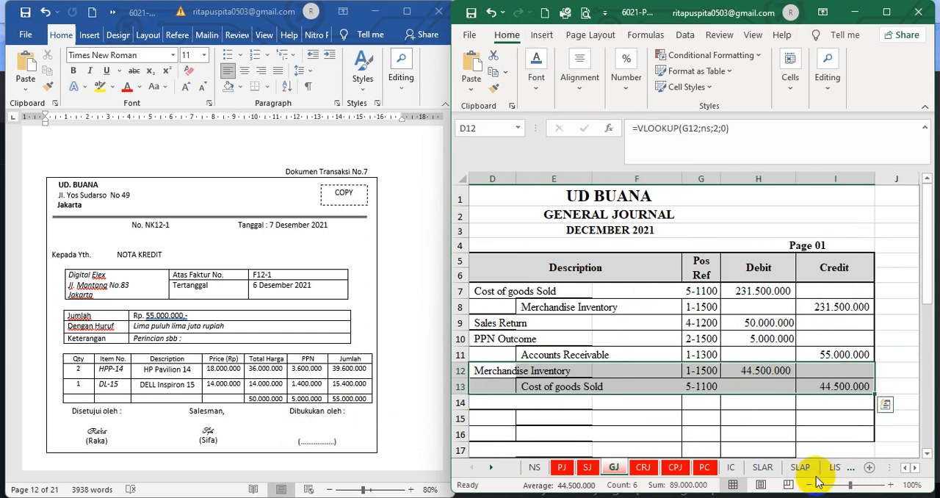
click(906, 468)
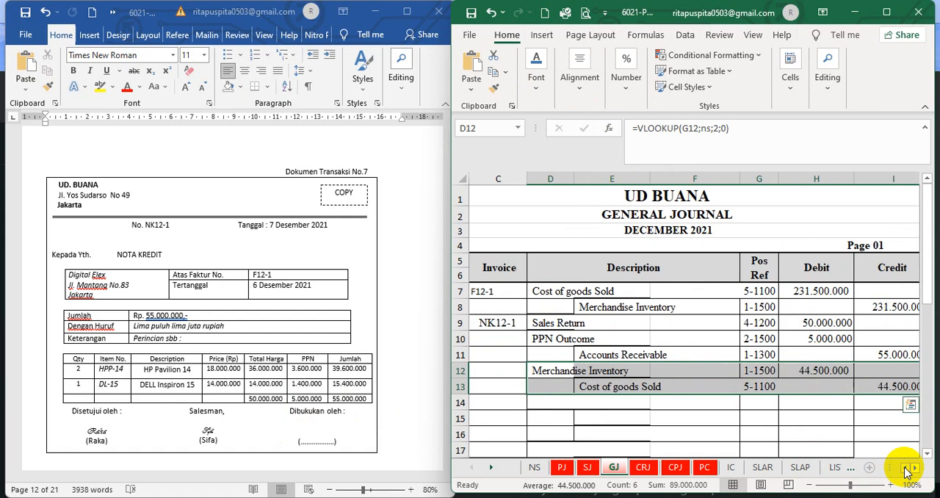
click(907, 467)
click(713, 432)
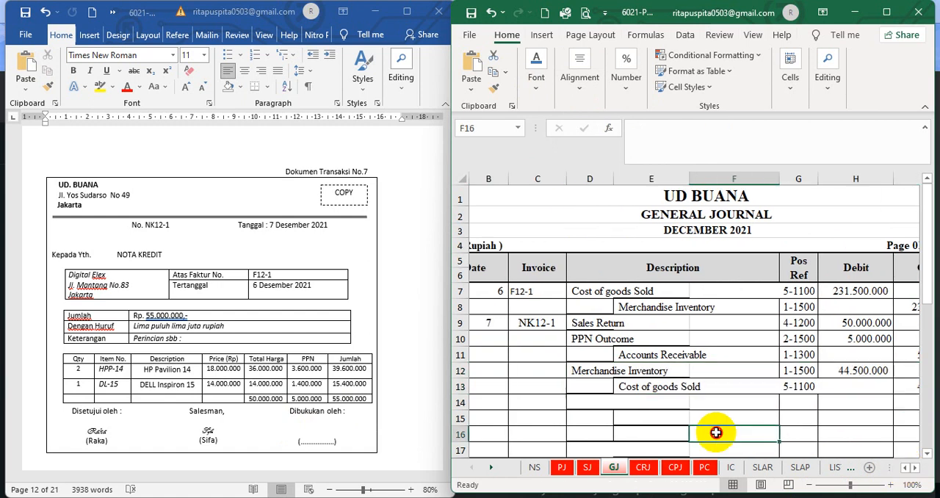
Check the Merchandise Inventory name formula in the general journal and the incoming total formulas of both Return penjualan rows on the inventory cards
click(581, 372)
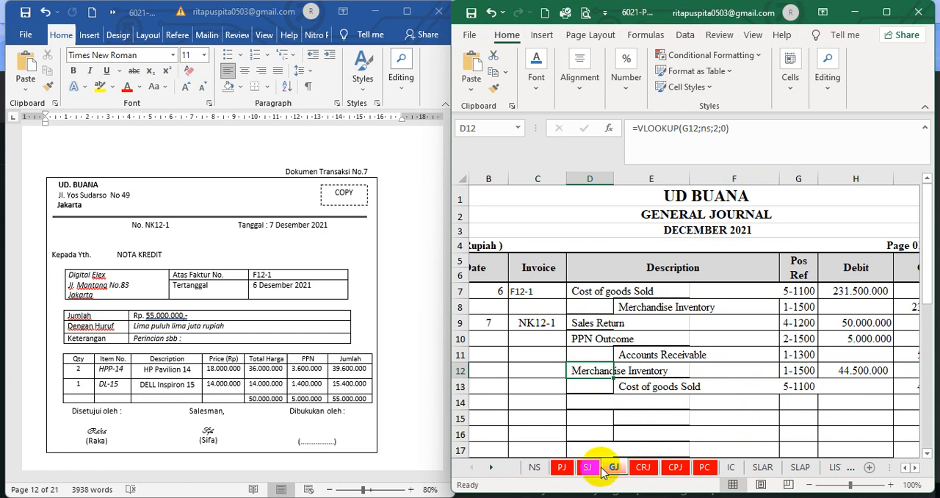
click(730, 467)
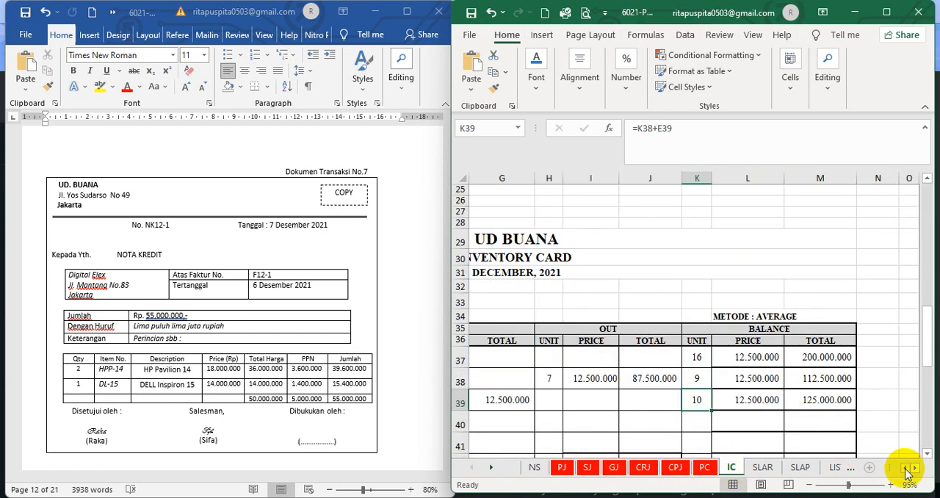
scroll(908, 473, left, 3)
scroll(909, 474, up, 8)
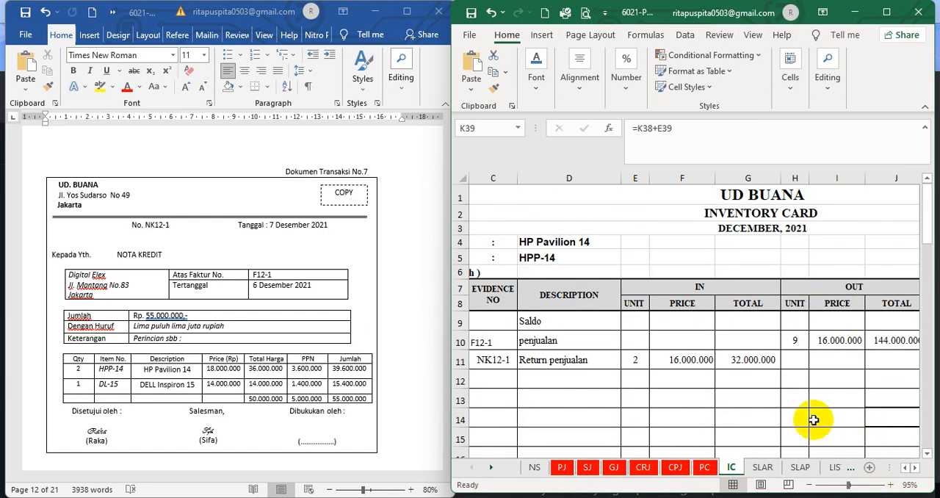
click(750, 359)
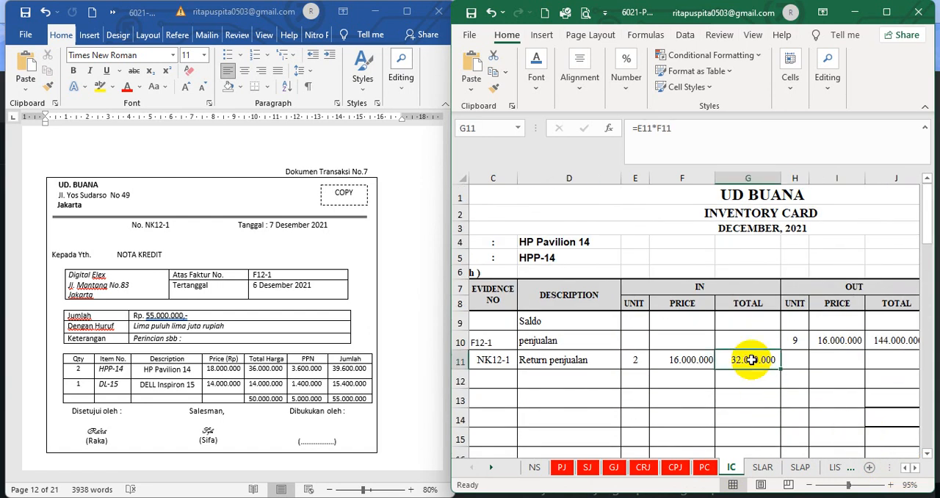
scroll(750, 359, down, 10)
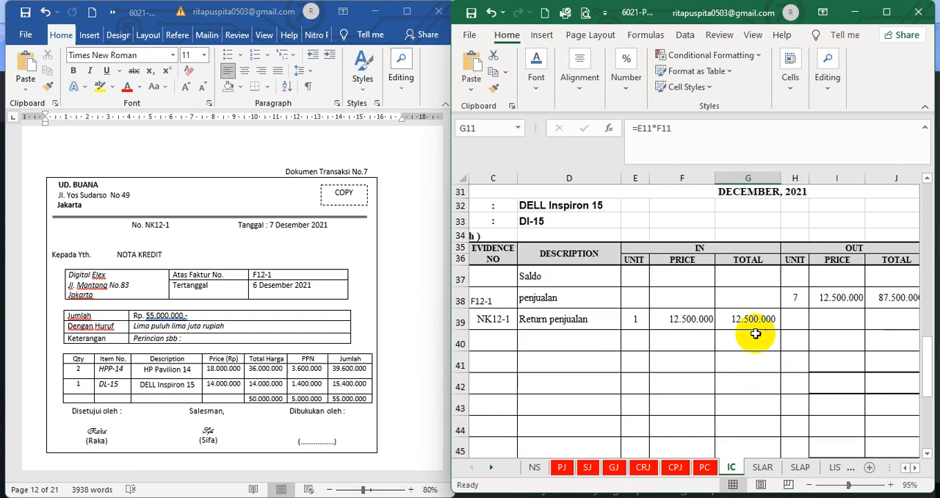
click(757, 323)
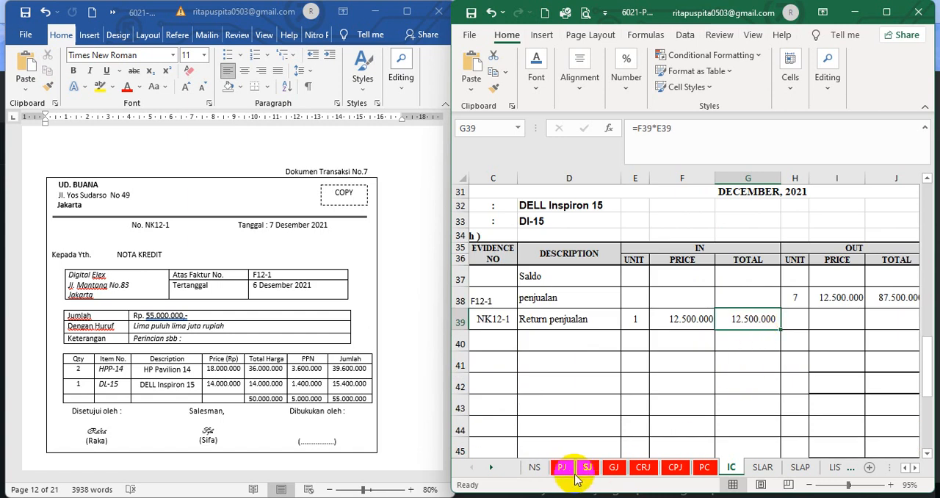
Check the Merchandise Inventory debit formula in row 12 of the general journal and view the matching Cost of goods Sold credit
click(613, 468)
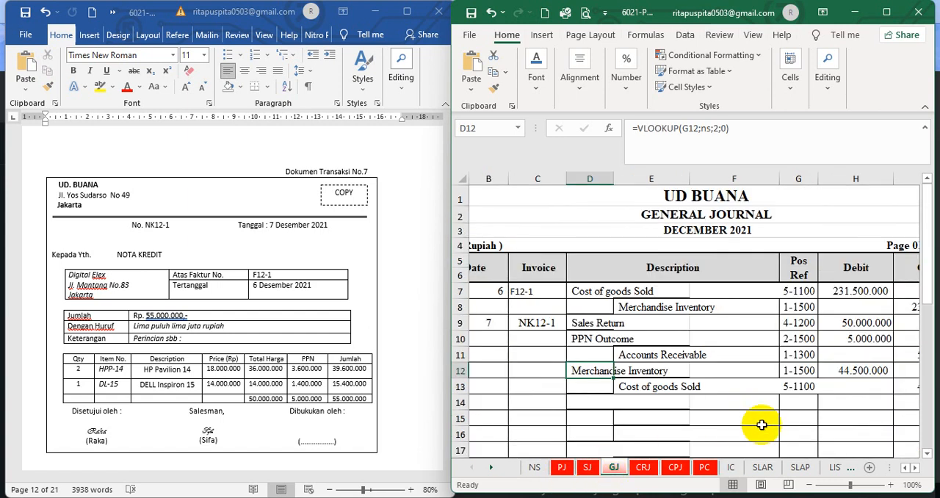
click(862, 371)
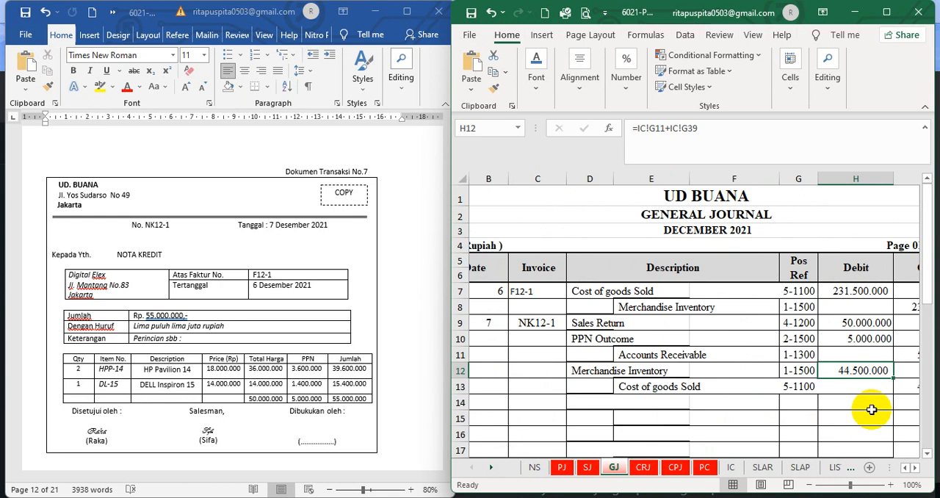
click(914, 467)
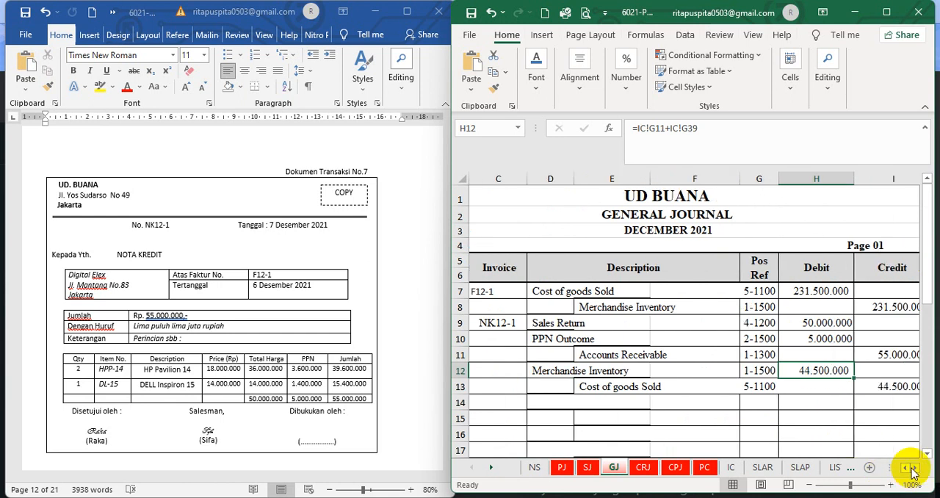
click(676, 415)
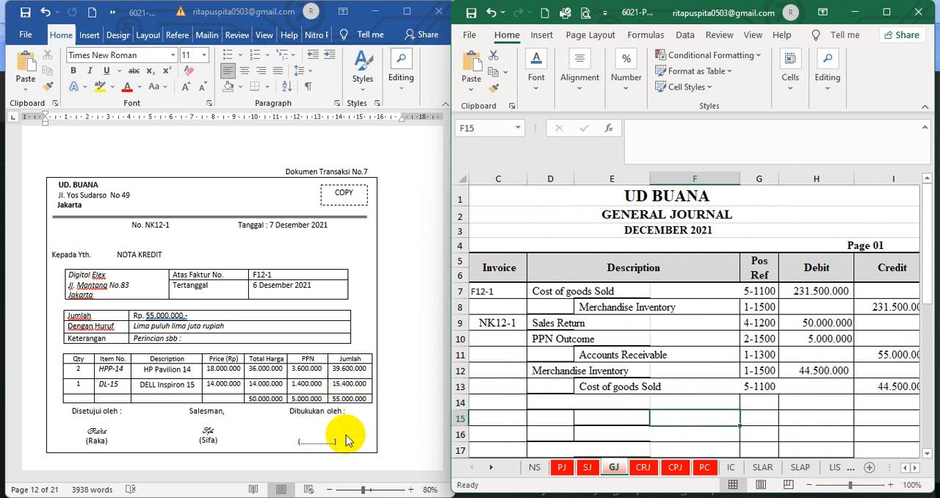
Switch to the Word document and bring up transaction document 8, petty cash voucher V12-3
click(425, 396)
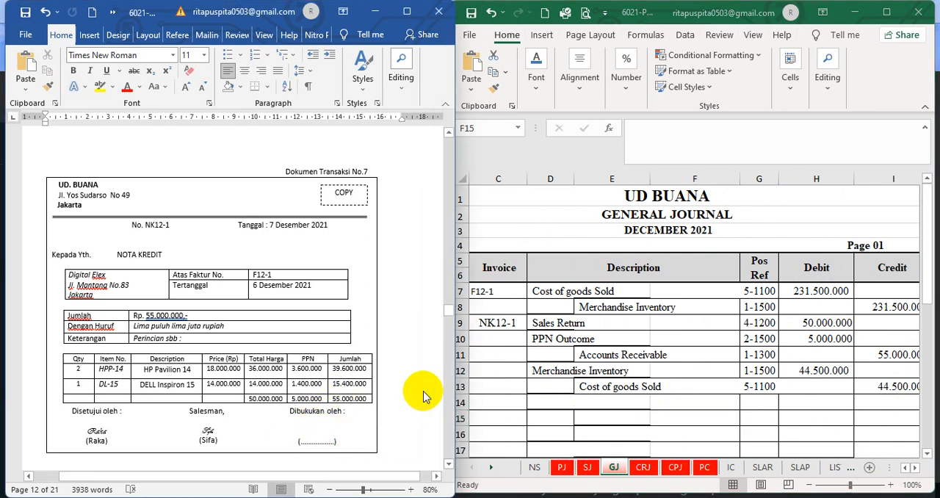
scroll(423, 392, down, 6)
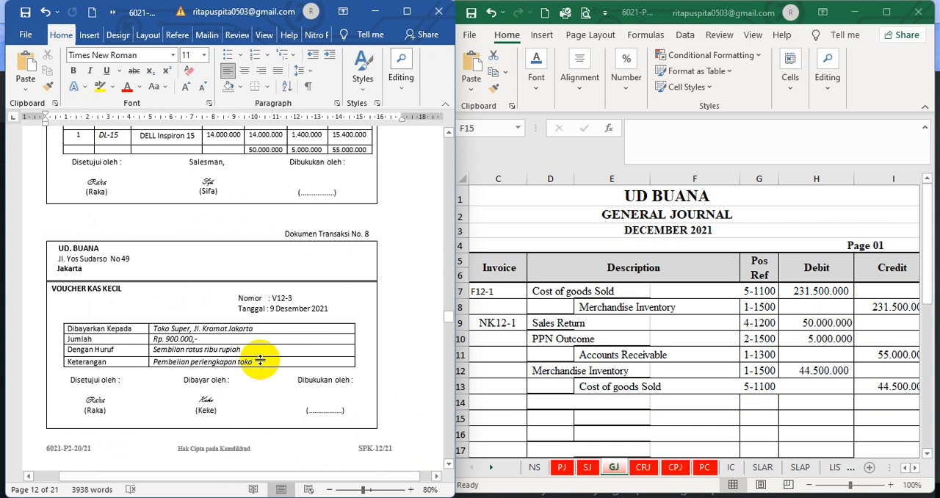
scroll(308, 332, down, 2)
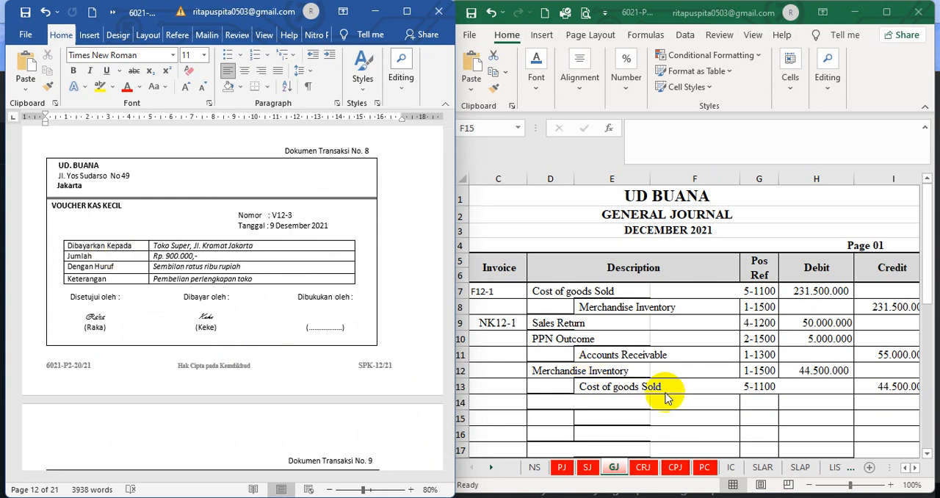
Set the font colour of the petty cash journal's hidden row 9, from date to credit, to black
click(710, 468)
click(707, 467)
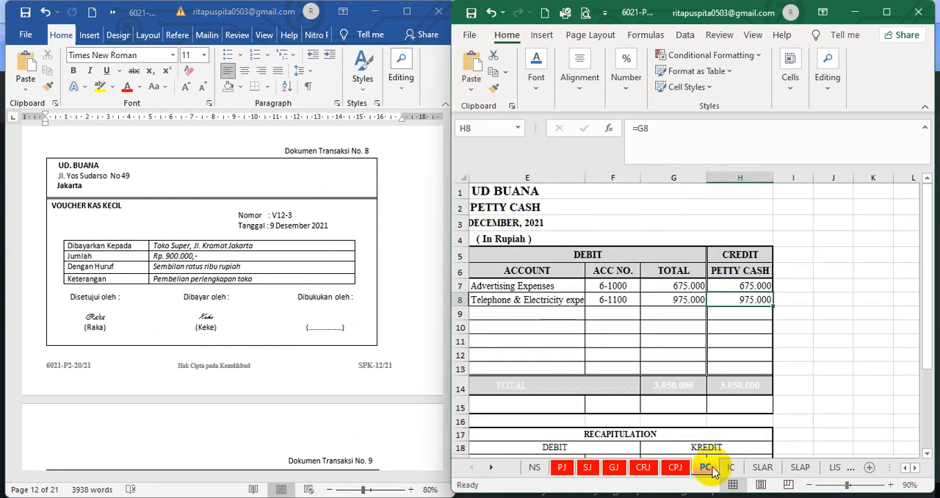
click(832, 340)
click(905, 468)
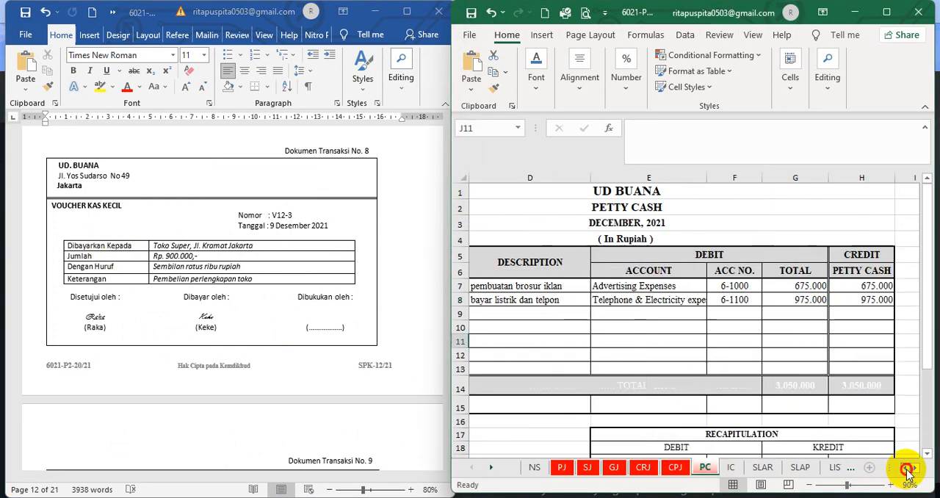
click(905, 467)
click(905, 468)
drag(483, 315, 770, 312)
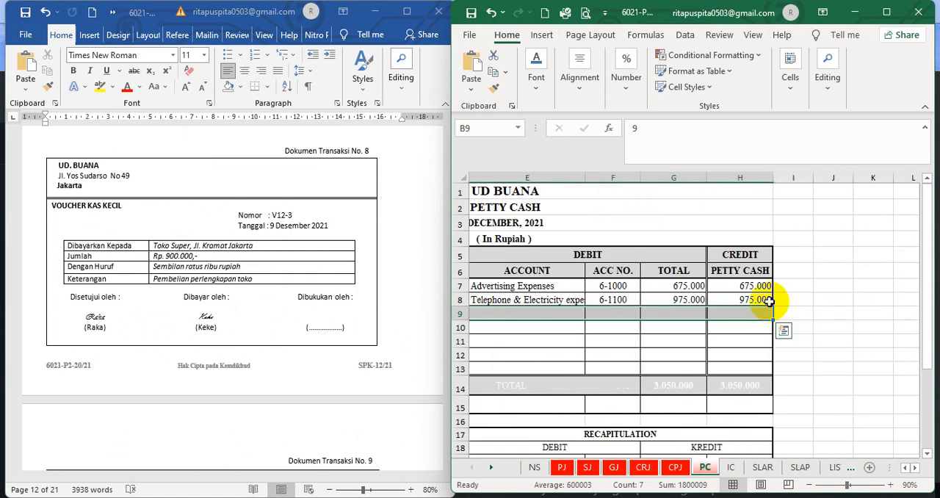
click(537, 85)
click(652, 149)
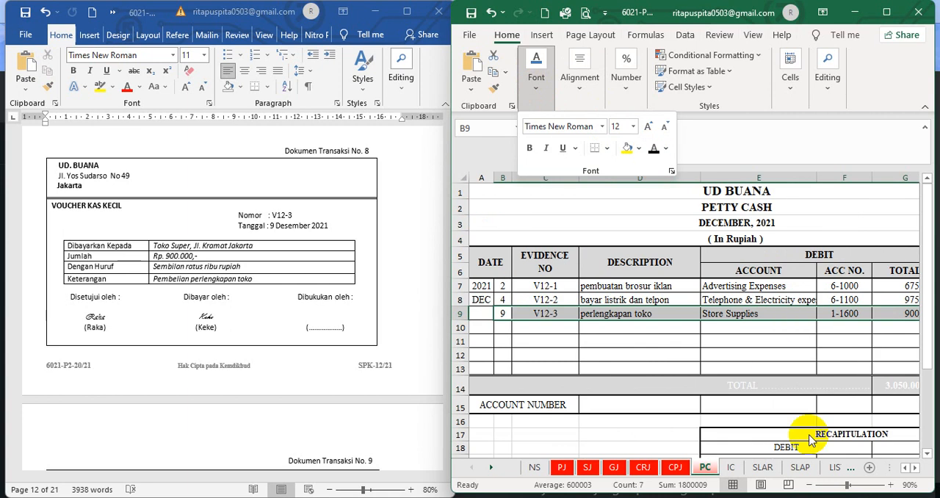
click(610, 379)
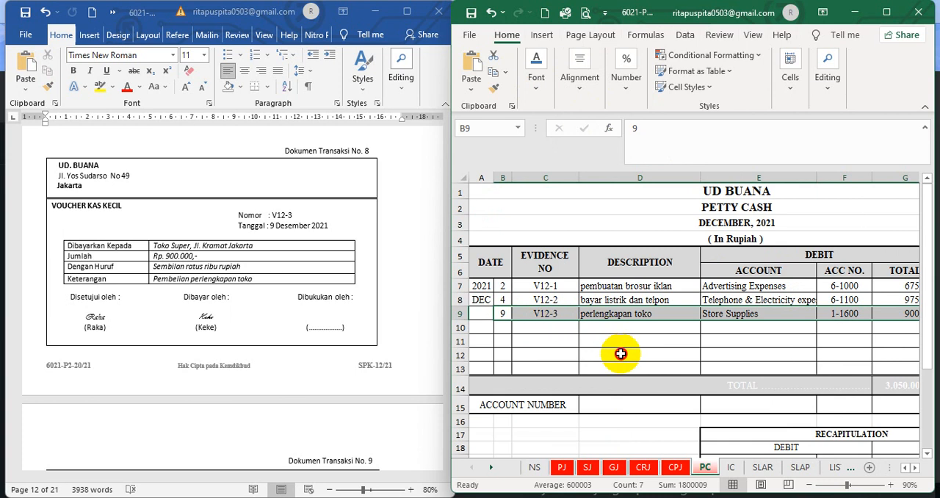
click(620, 353)
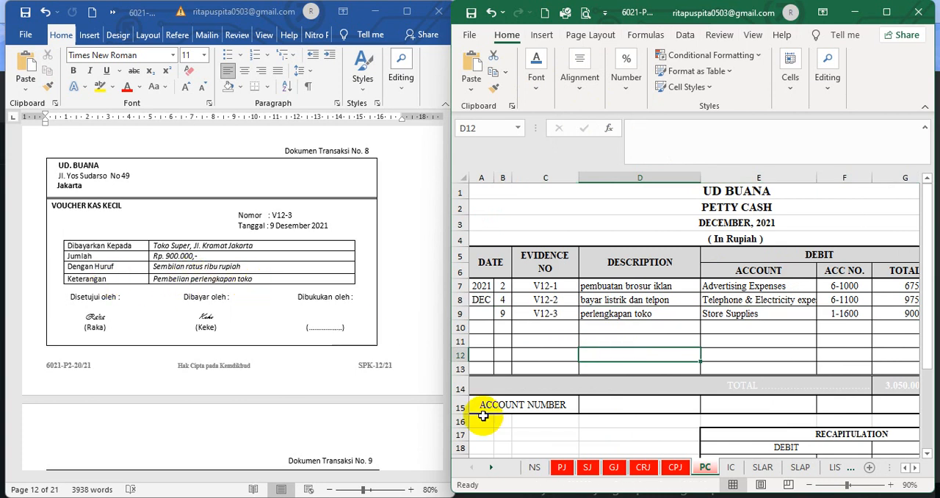
Look up the Store Supplies account in the trial balance on the NS sheet
click(534, 467)
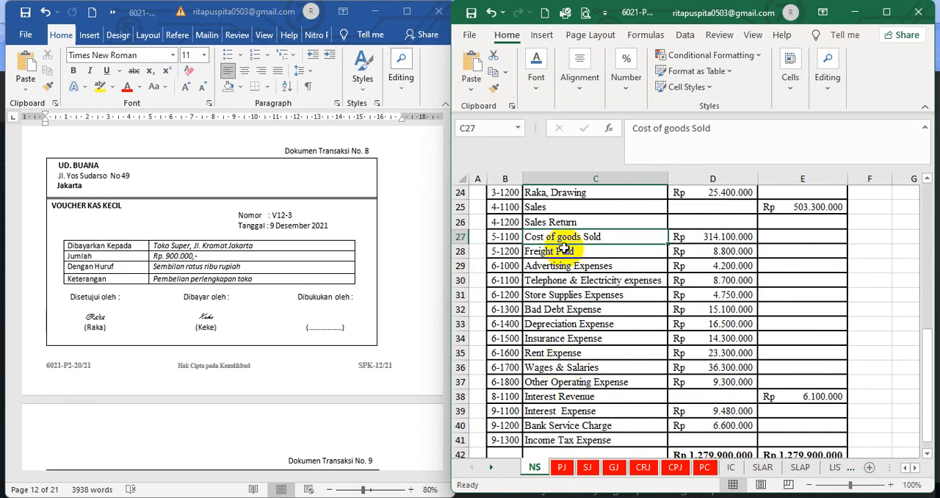
scroll(564, 250, up, 3)
scroll(564, 250, up, 4)
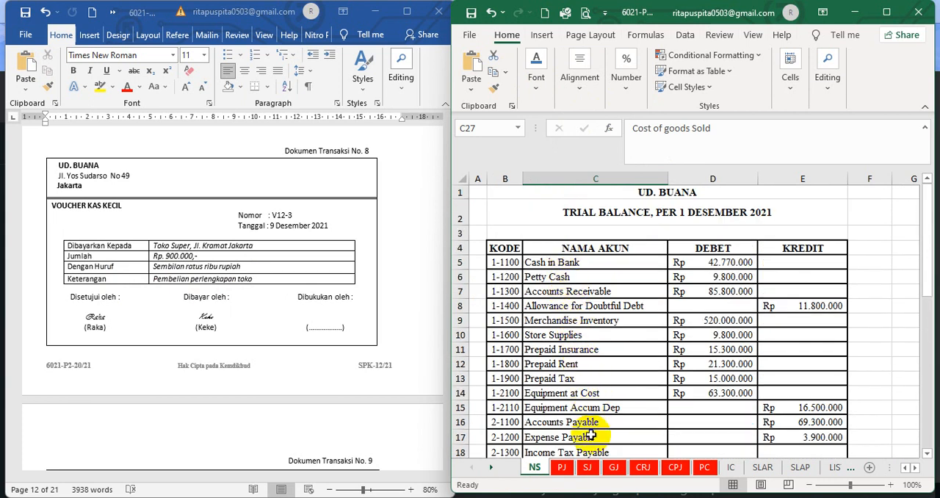
click(566, 338)
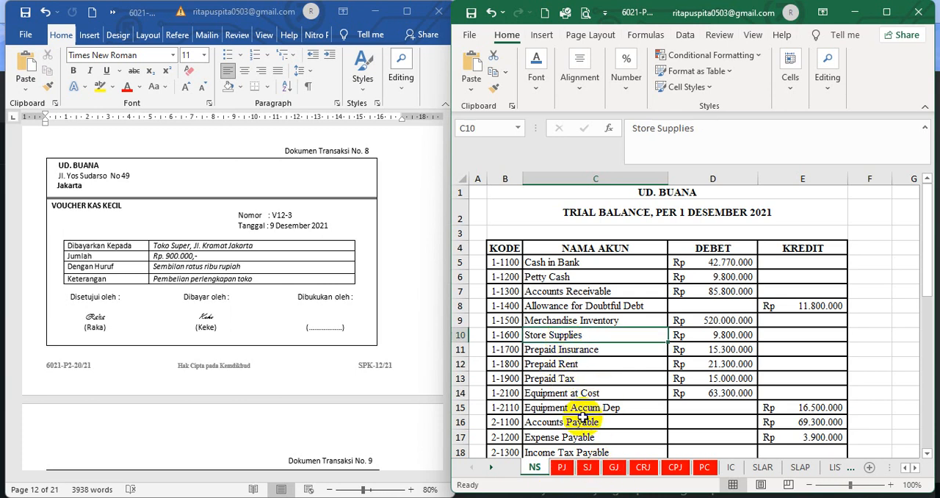
Check the Store Supplies account name and number formulas in petty cash row 9 and view its debit and credit amounts
click(704, 467)
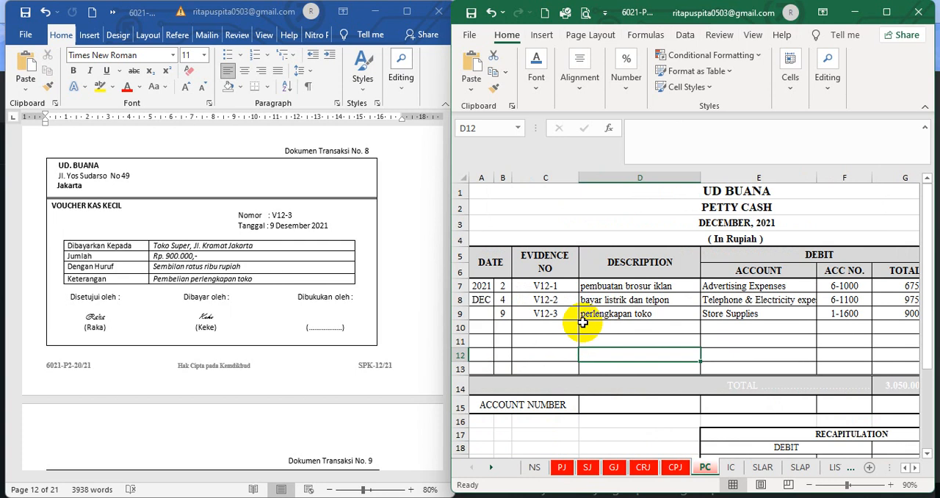
click(731, 316)
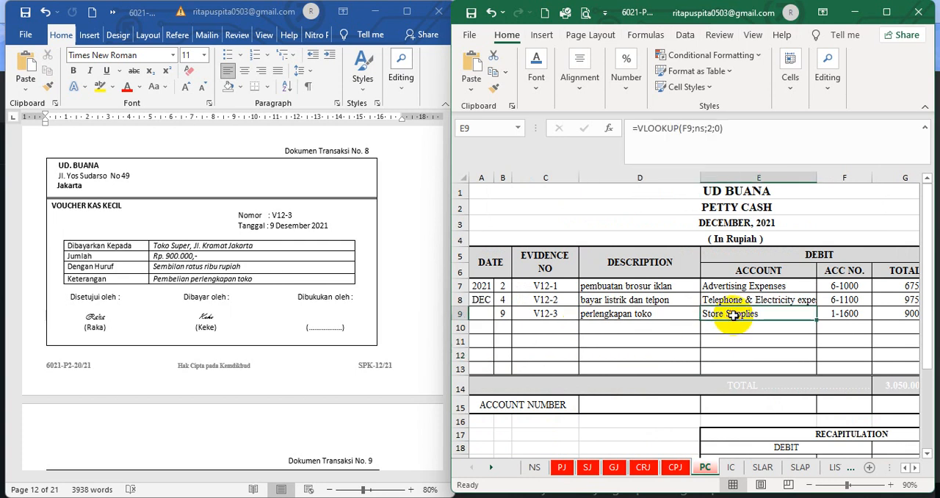
click(850, 315)
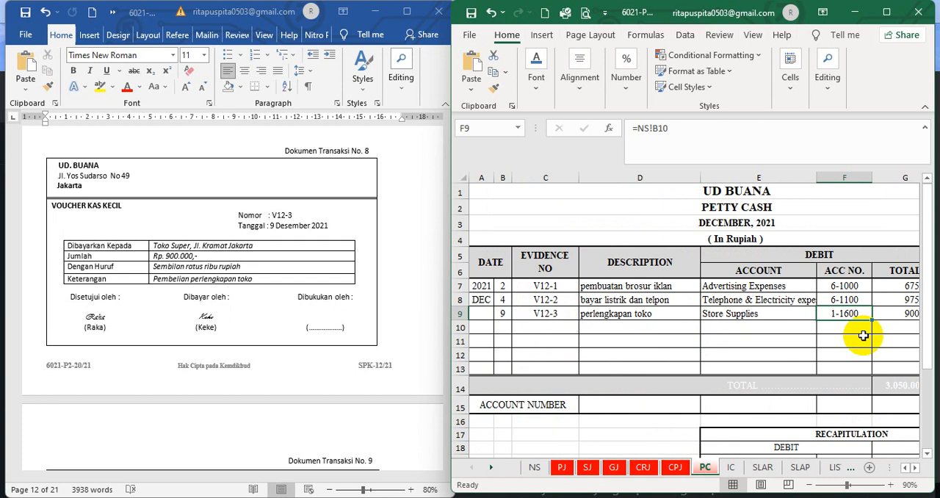
click(915, 468)
click(915, 468)
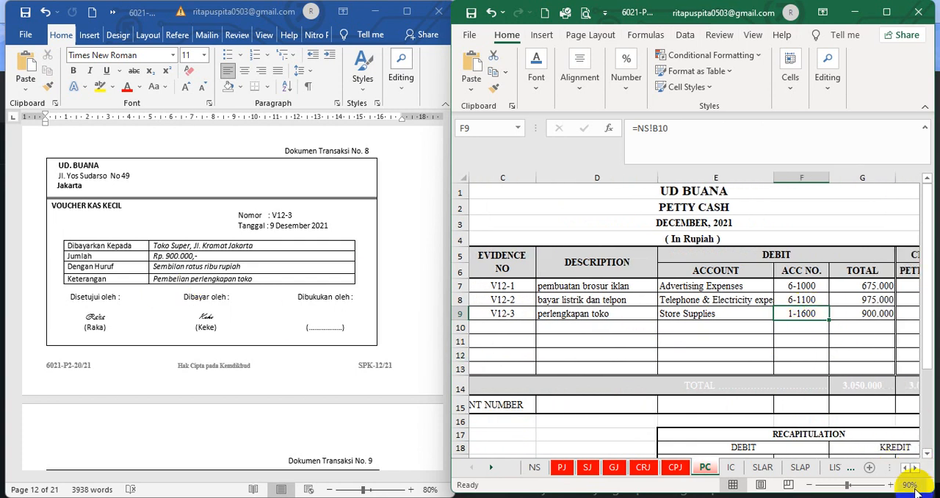
click(915, 468)
click(915, 467)
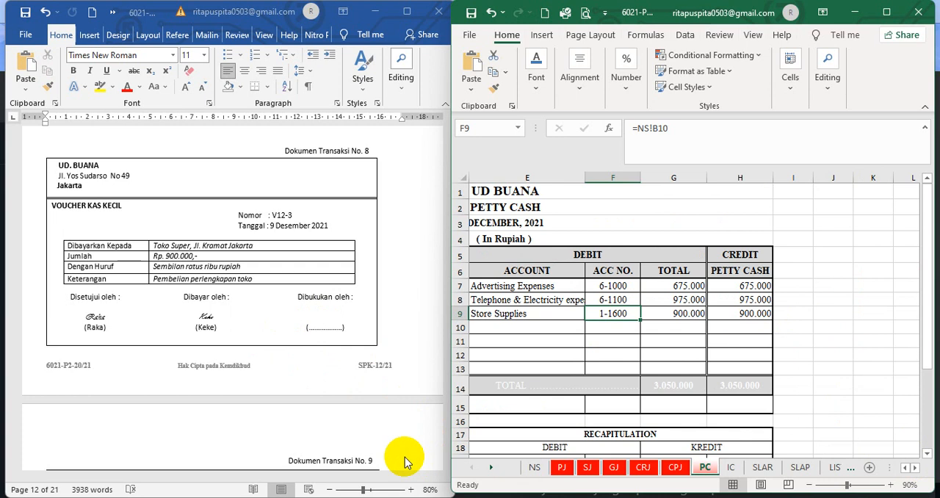
Switch to the Word document and bring up transaction document 9, cash payment voucher BKK12-3
scroll(302, 418, down, 2)
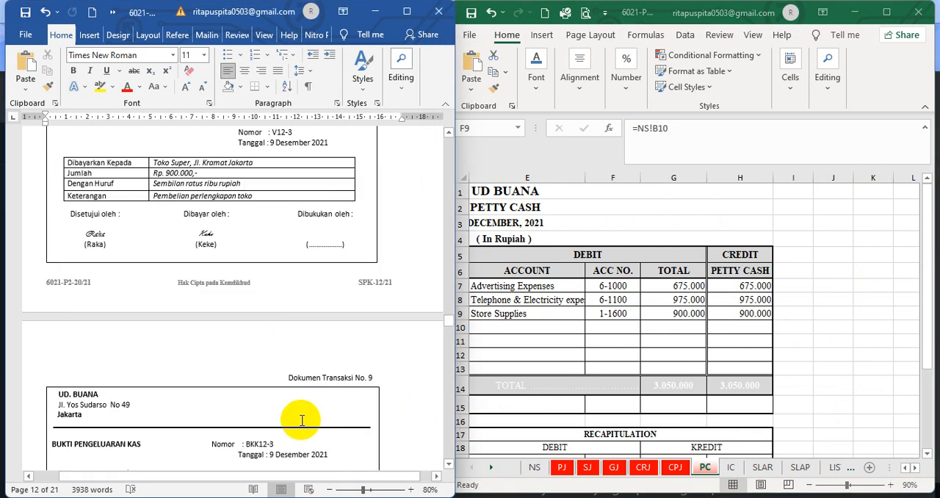
scroll(302, 420, down, 2)
scroll(301, 419, down, 2)
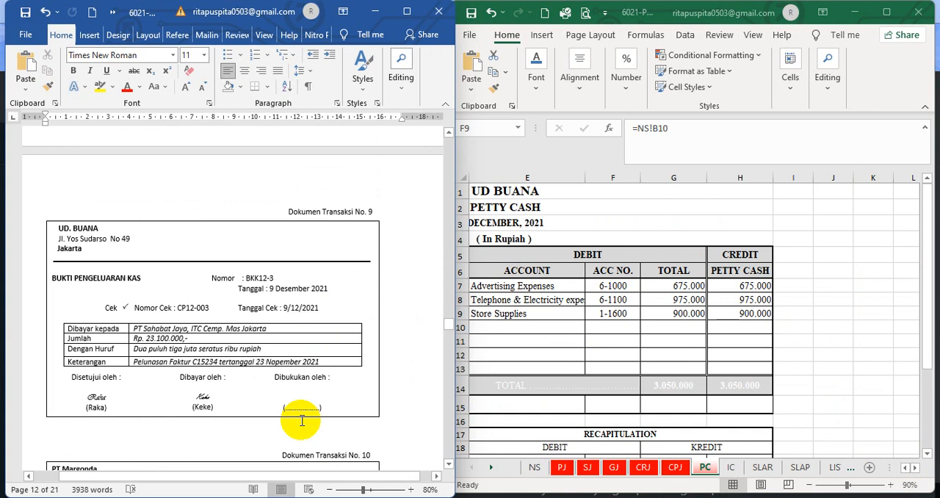
Set the font colour of the cash payment journal's hidden row 11, from date to the last credit column, to black
click(676, 469)
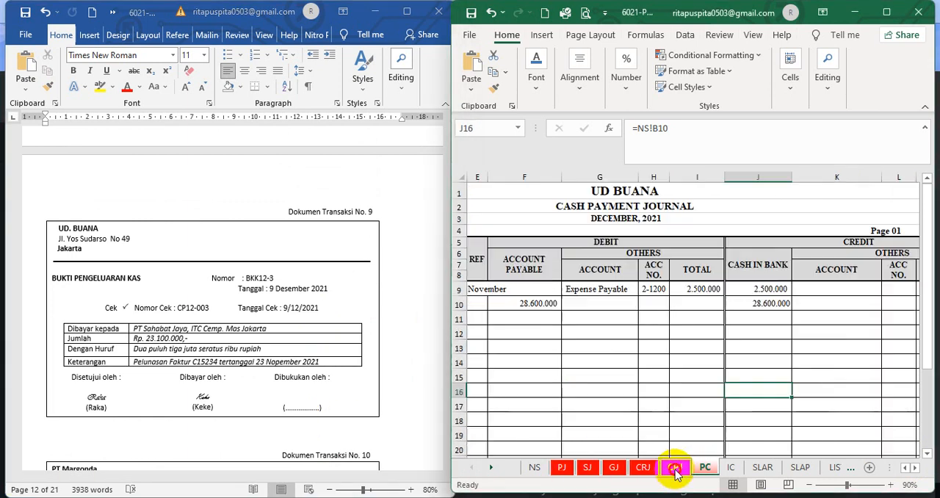
click(656, 389)
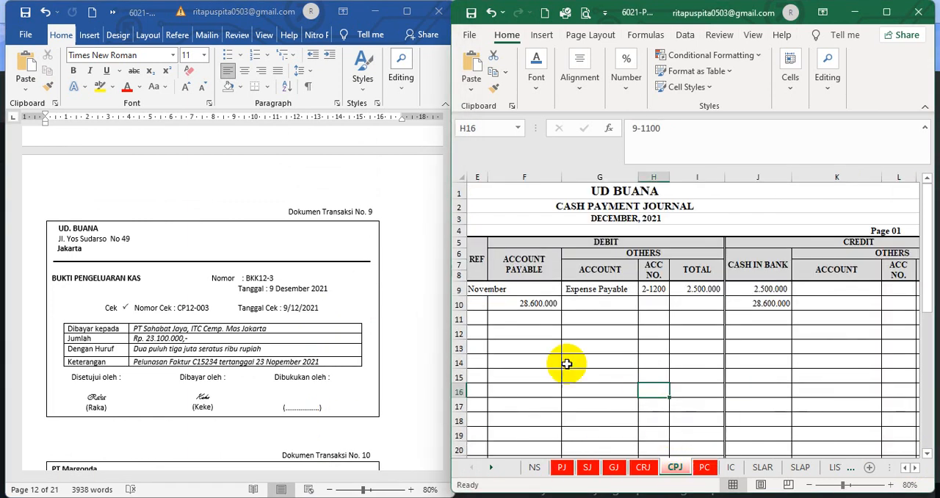
click(904, 468)
click(904, 468)
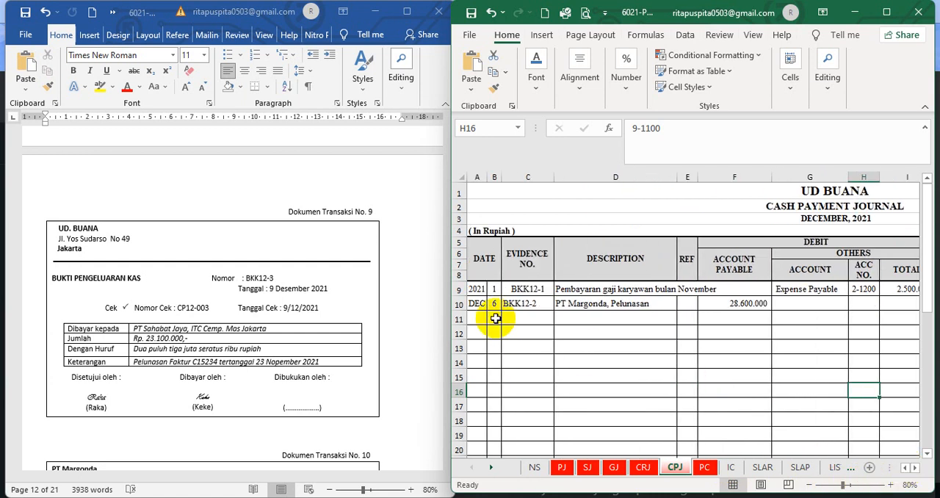
drag(494, 318, 891, 319)
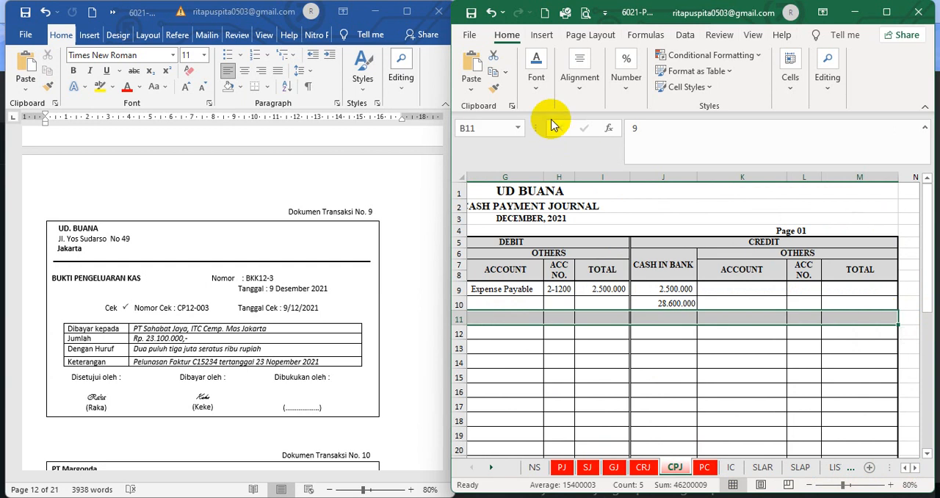
click(537, 85)
click(653, 148)
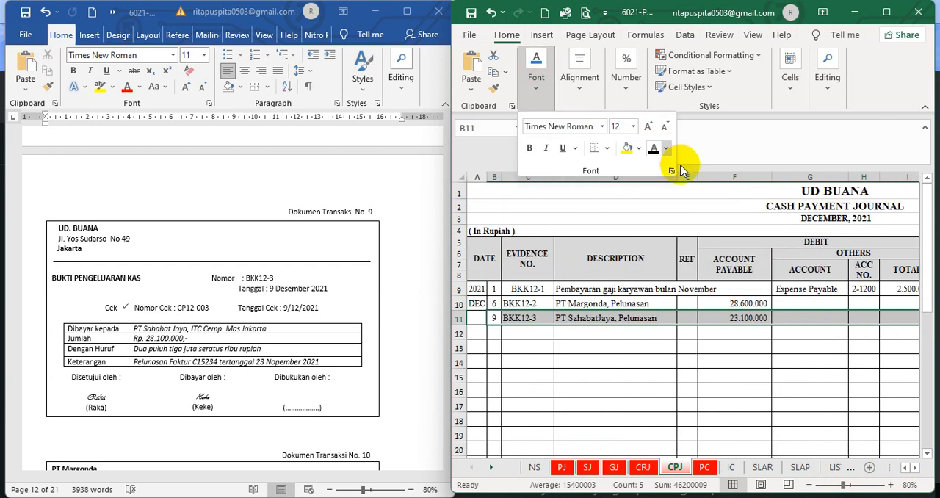
click(711, 398)
Check the date, description, account payable debit and cash in bank credit of the BKK12-3 row in the cash payment journal
click(492, 318)
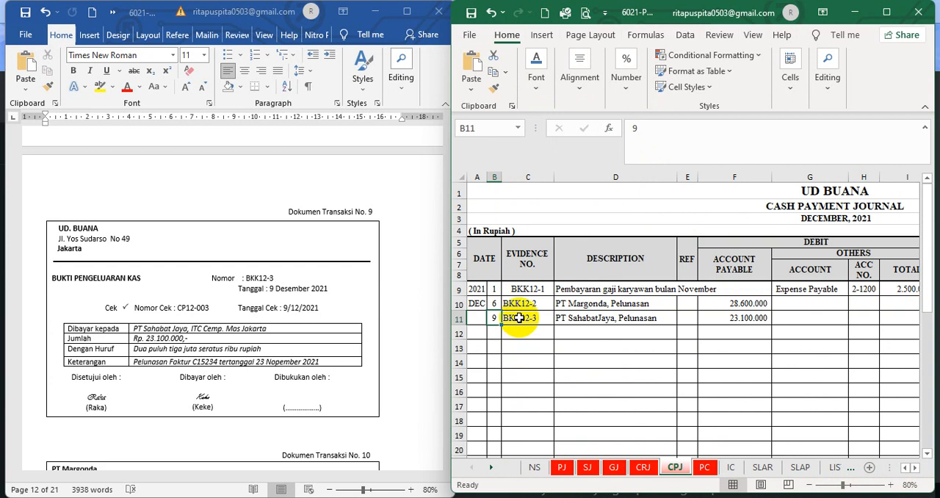
click(590, 320)
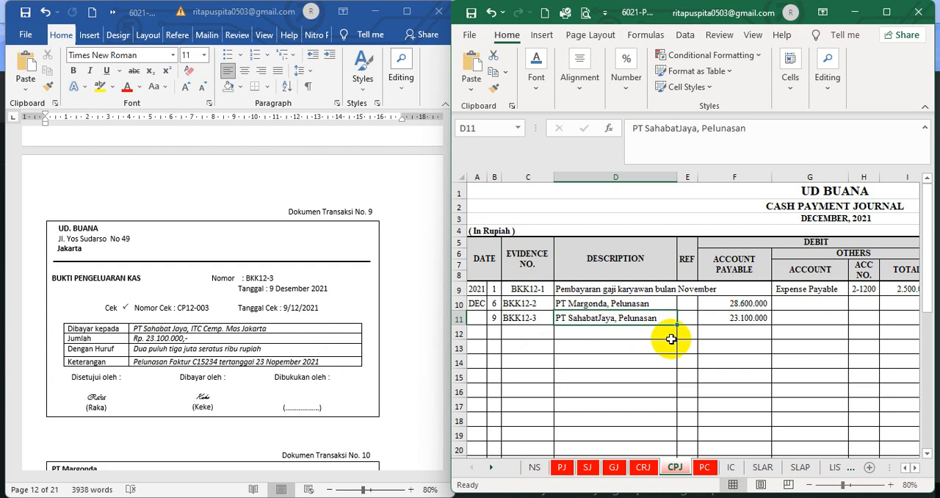
click(744, 320)
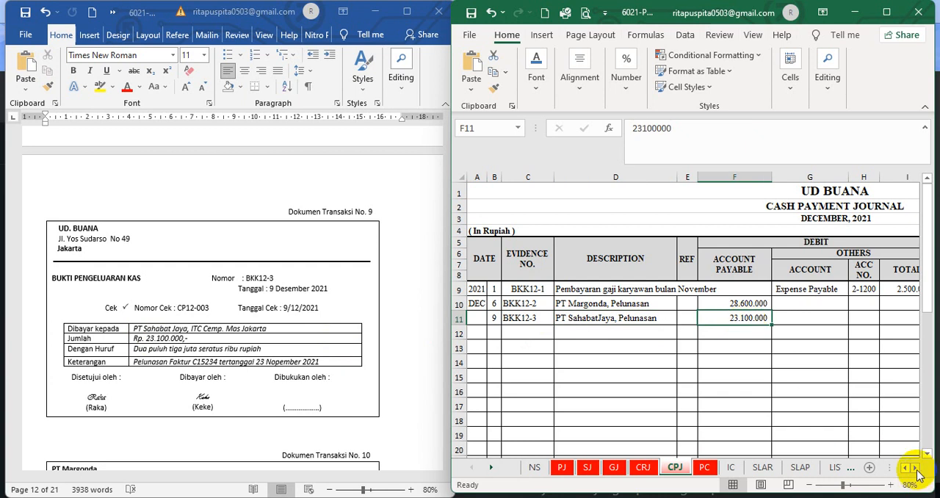
click(916, 470)
click(916, 471)
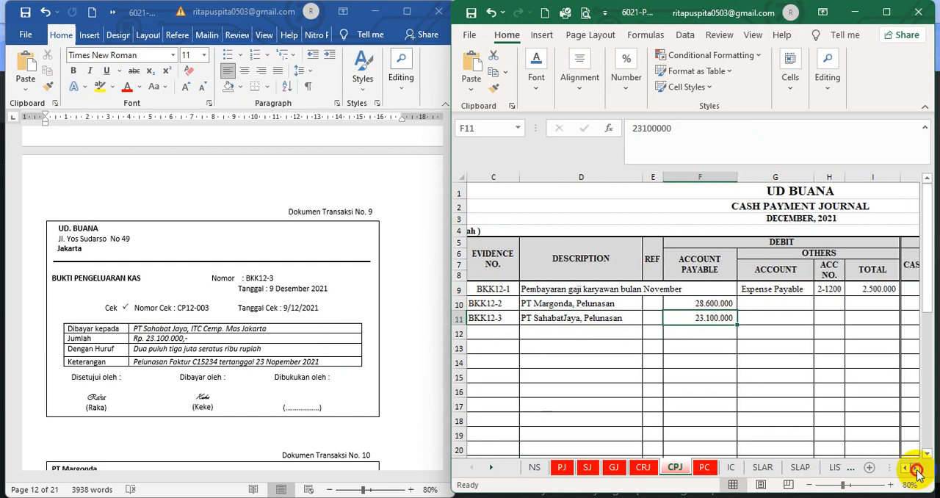
click(916, 471)
click(915, 471)
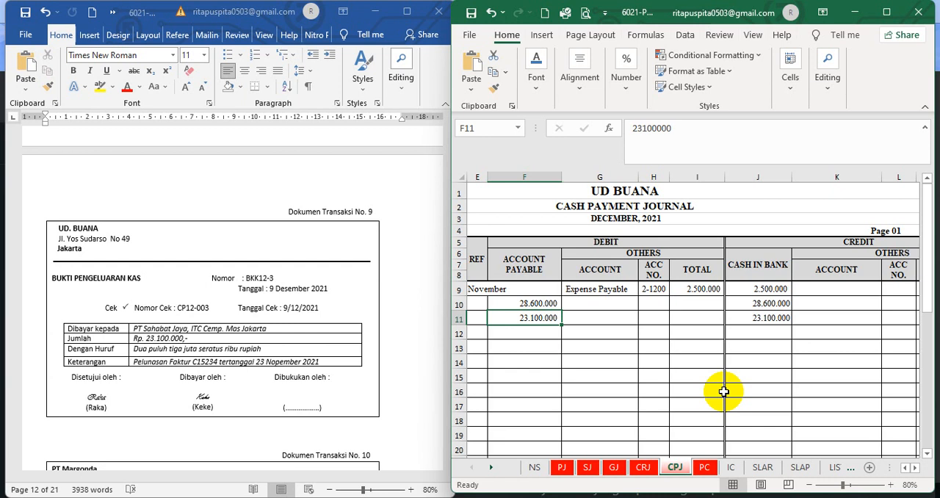
Set the font colour of hidden row 10 in PT Sahabat Jaya's accounts payable subsidiary ledger, from day to balance, to black
click(801, 473)
click(701, 415)
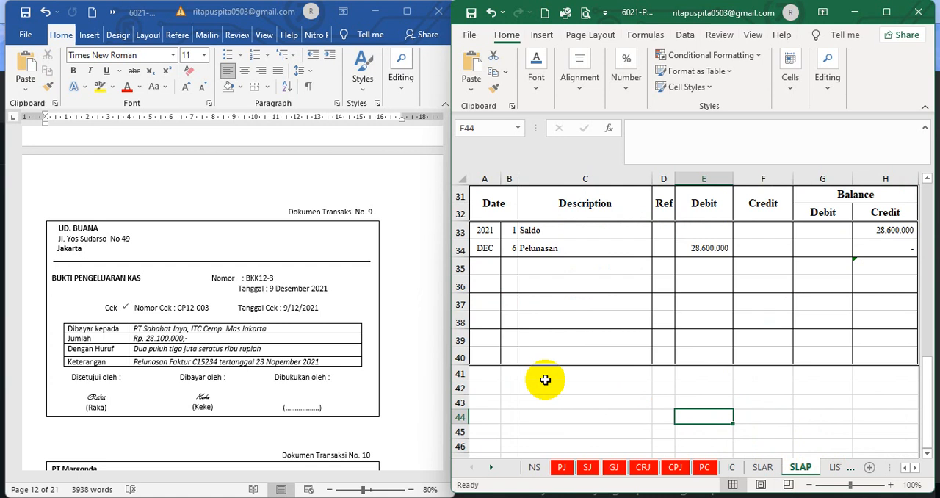
scroll(556, 367, up, 7)
scroll(558, 370, up, 3)
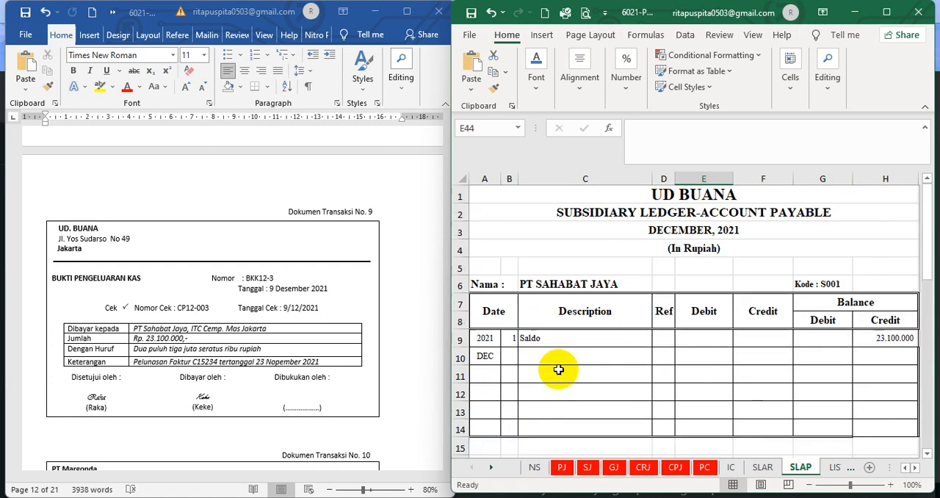
drag(505, 356, 892, 353)
click(537, 81)
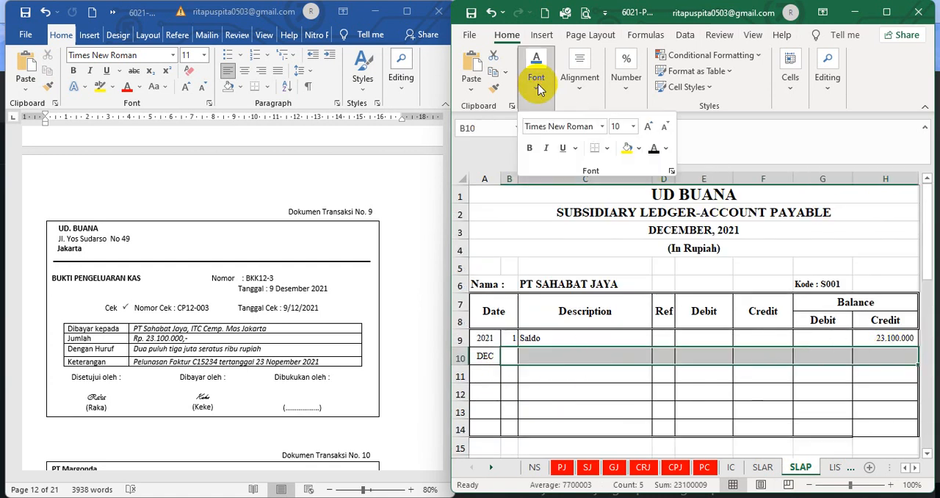
click(652, 150)
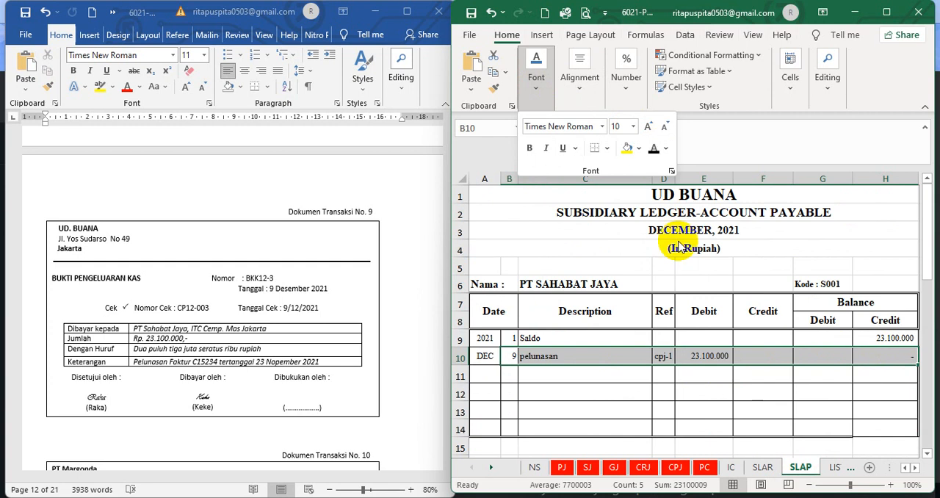
click(611, 391)
Check the description, reference and debit formula of the pelunasan row in PT Sahabat Jaya's subsidiary ledger
click(526, 356)
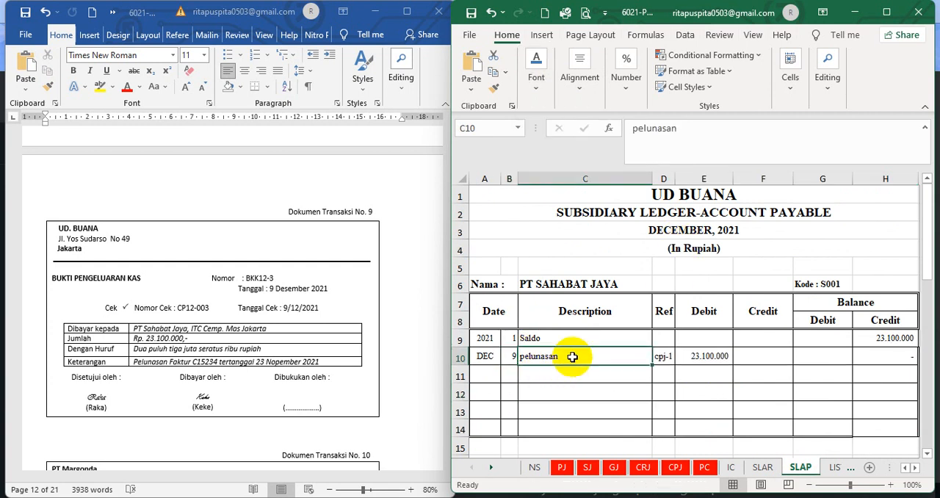
click(664, 358)
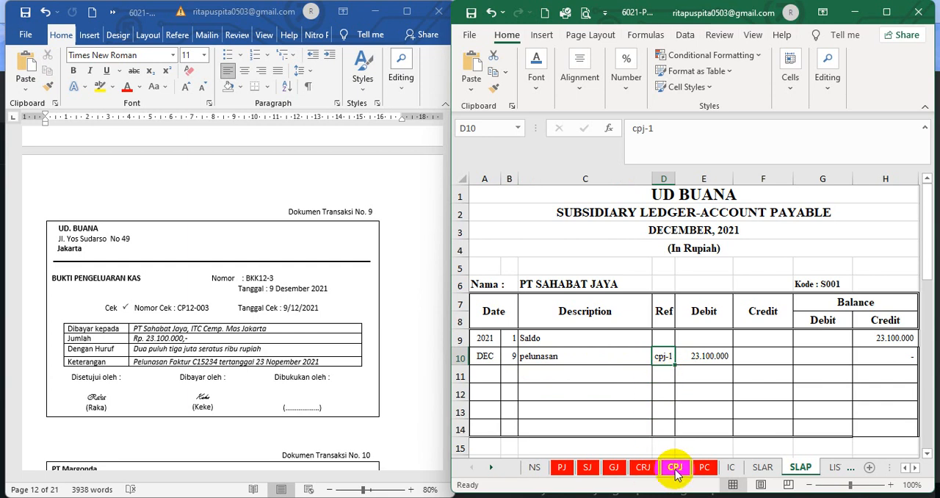
click(711, 357)
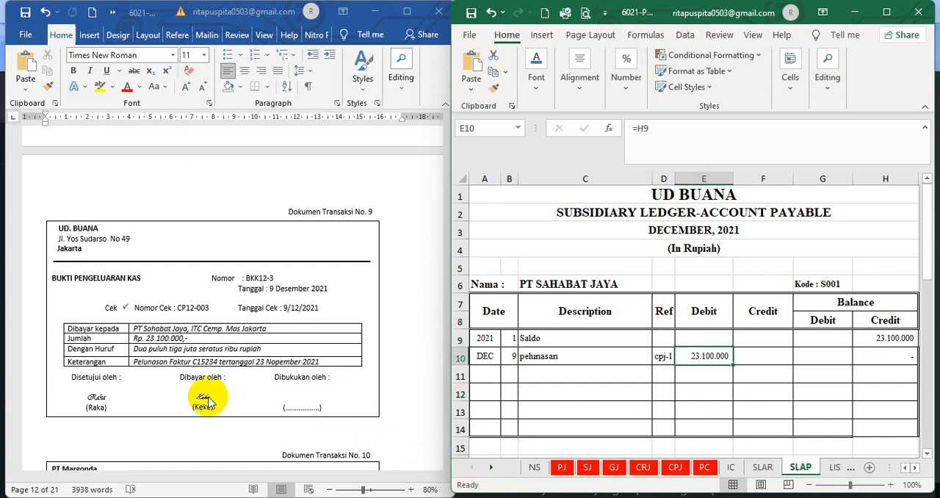
Switch to the Word document and bring up transaction document 10, PT Margonda's invoice F05
scroll(208, 401, down, 6)
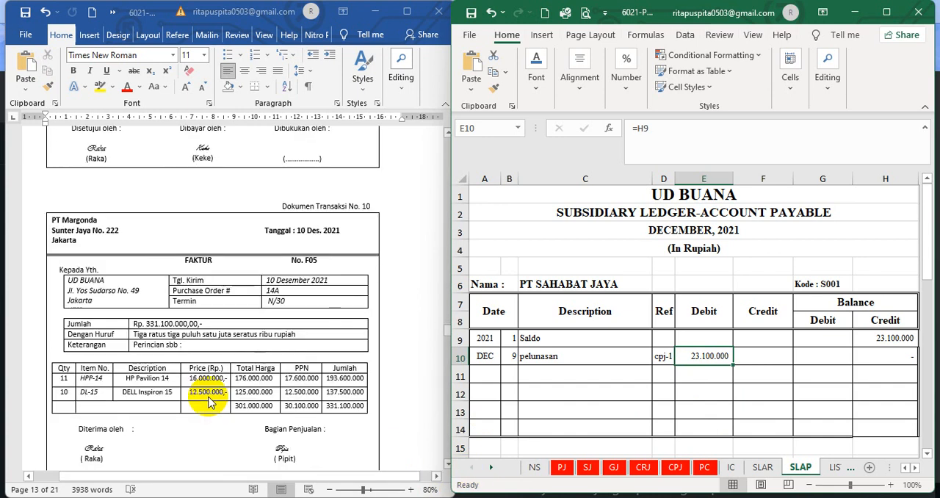
scroll(381, 437, down, 2)
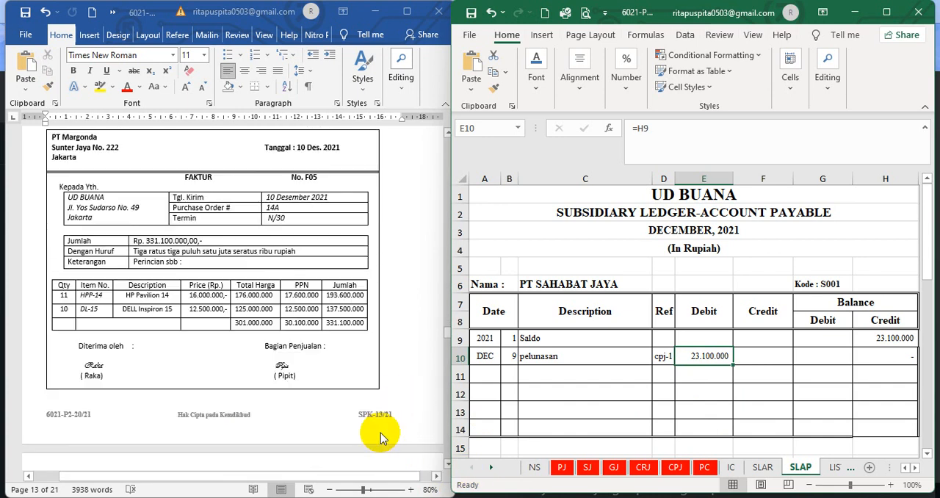
Set the font colour of hidden row 8 in the purchase journal, from the day to the account payable credit, to black
scroll(381, 421, up, 2)
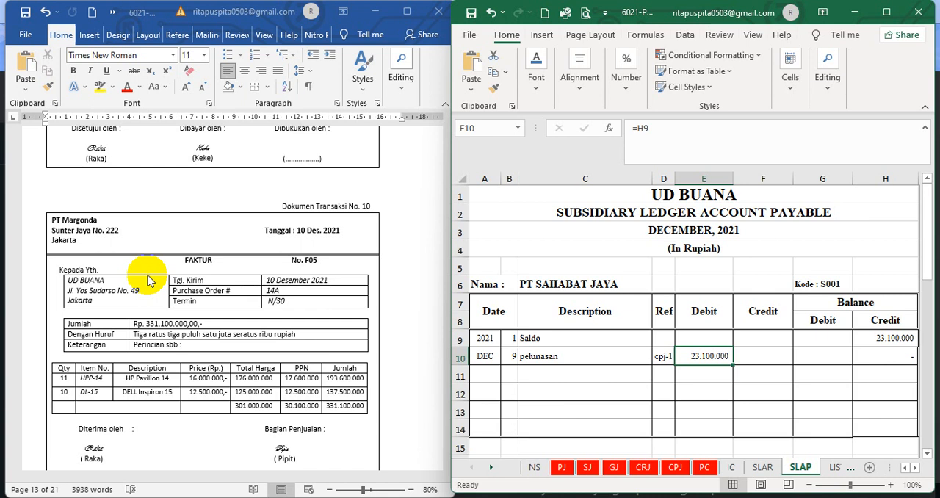
click(561, 469)
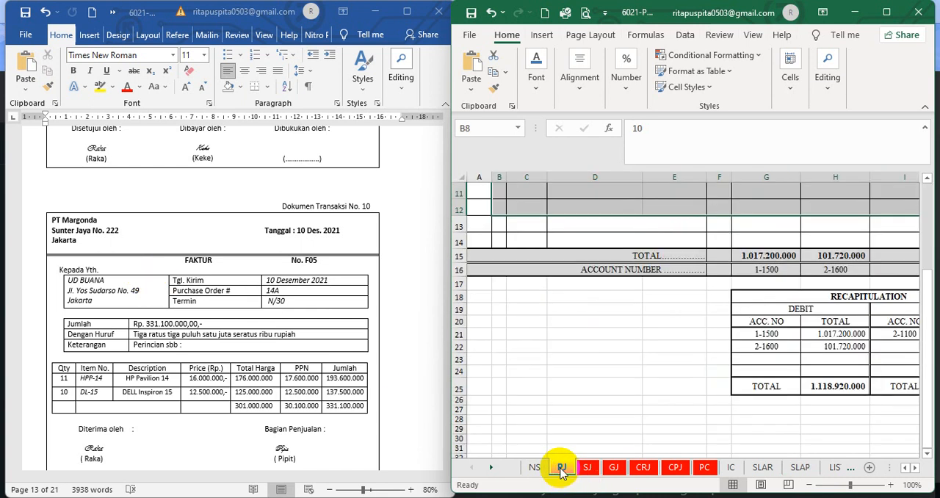
click(630, 384)
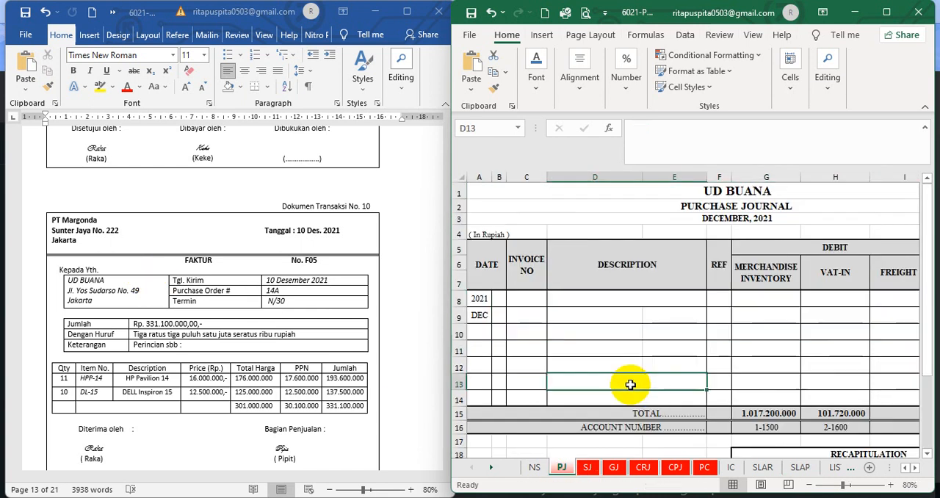
drag(501, 299, 818, 298)
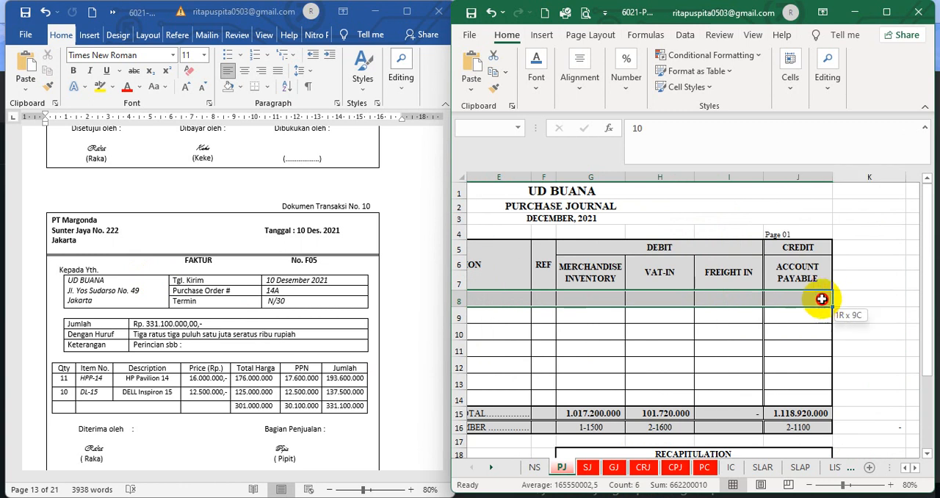
click(529, 87)
click(655, 149)
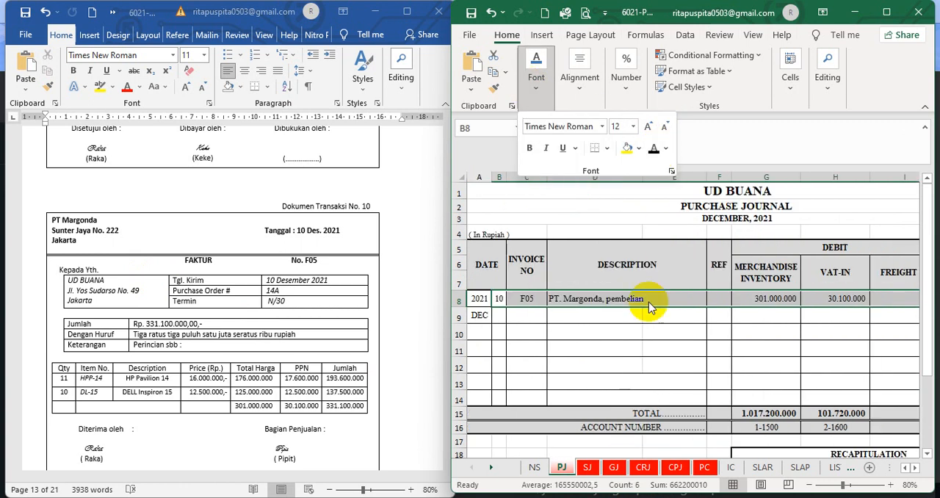
click(500, 315)
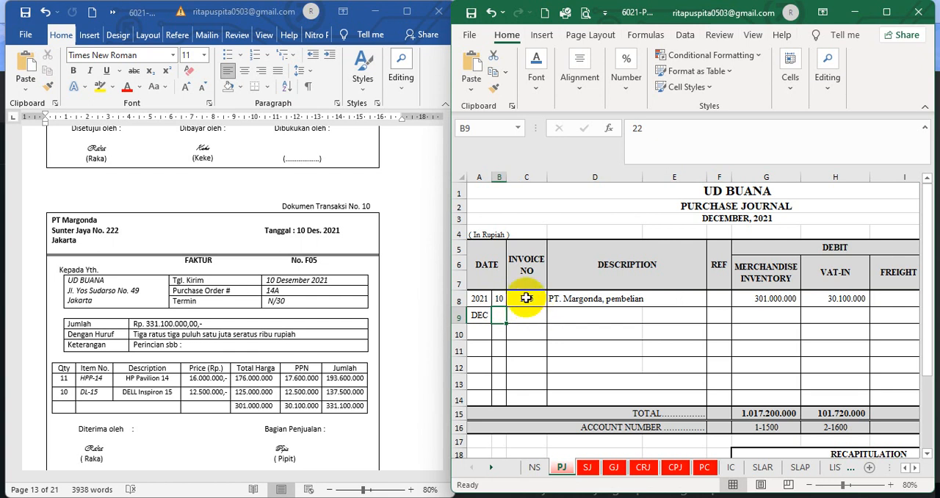
Check the invoice number, description, inventory and VAT-in debits and account payable credit of the PT Margonda purchase row against invoice F05
click(525, 297)
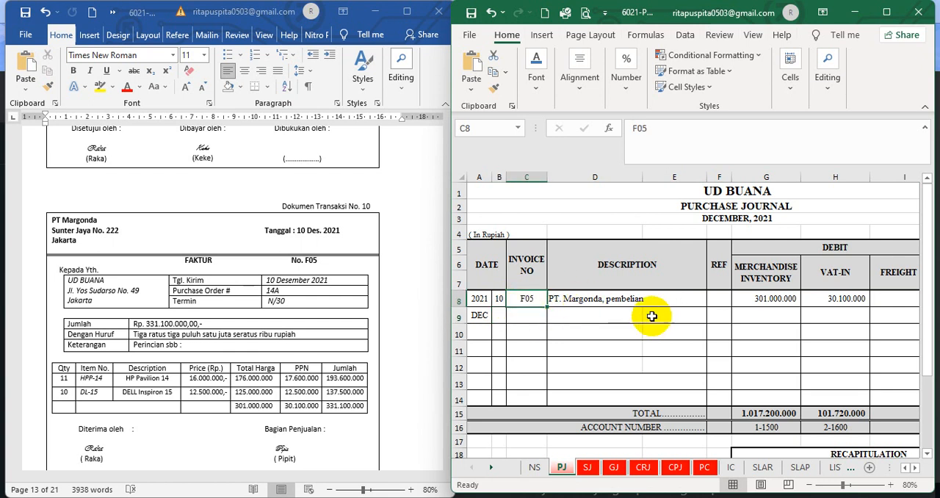
click(614, 297)
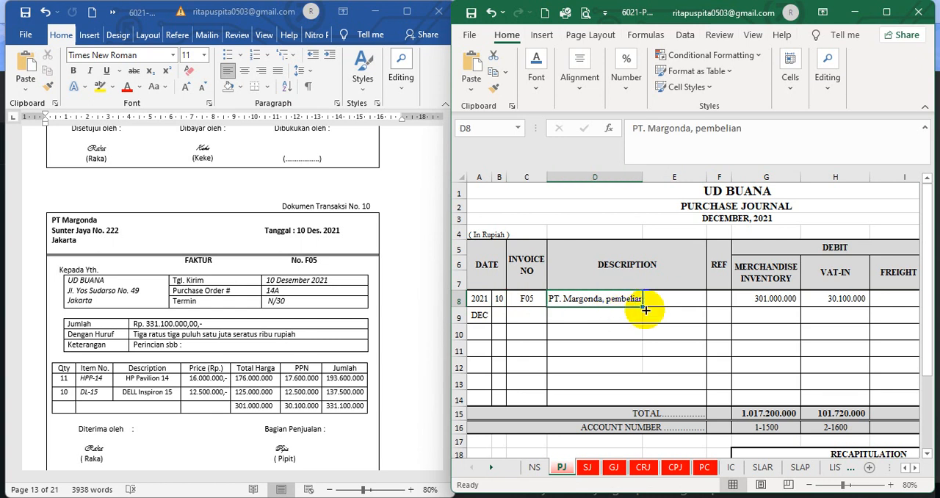
click(919, 468)
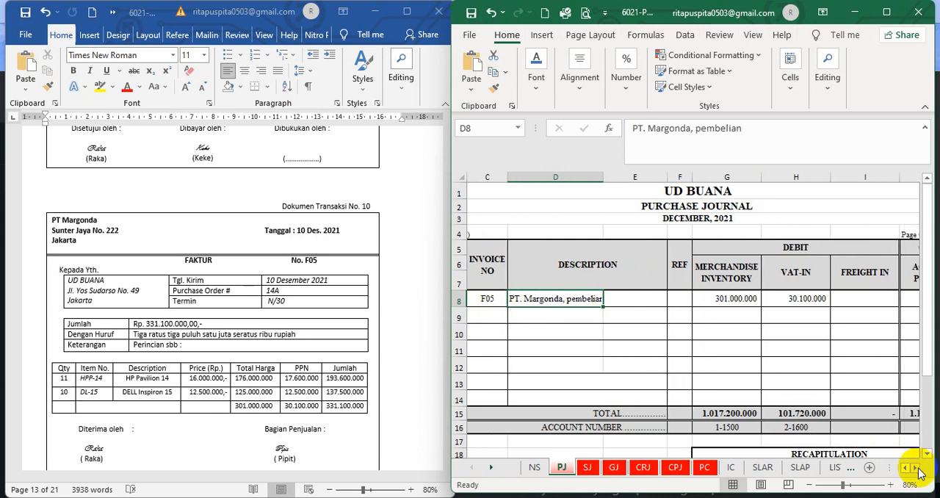
click(918, 468)
click(919, 468)
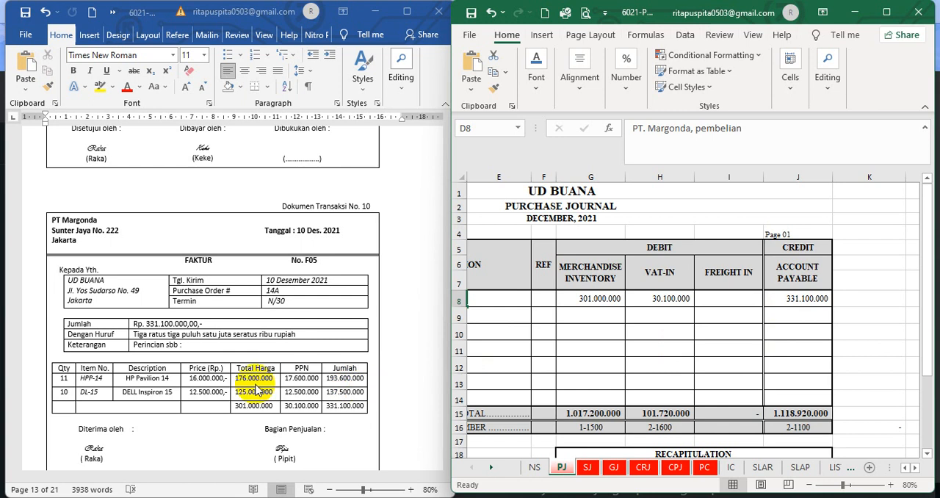
Set the font colour of hidden row 35 in PT Margonda's accounts payable subsidiary ledger, from day to credit balance, to black
click(705, 470)
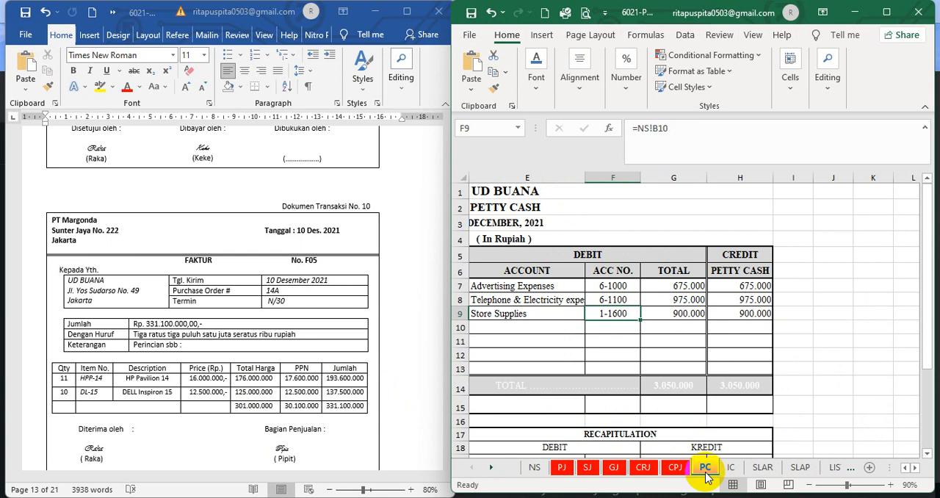
click(799, 467)
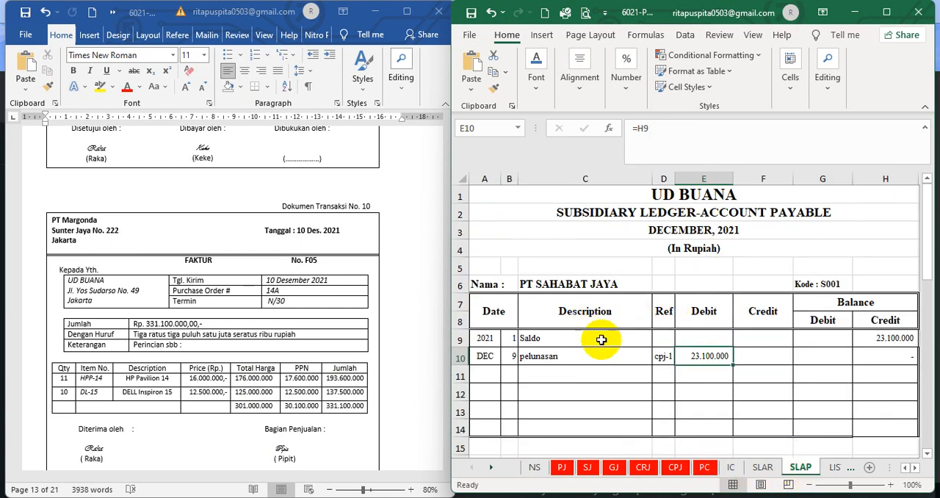
scroll(600, 339, down, 7)
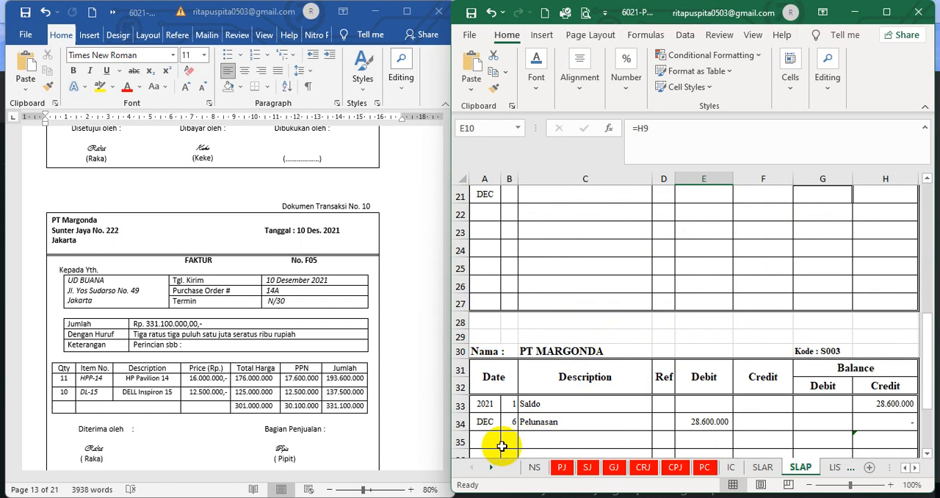
mouse_move(512, 438)
mouse_down()
mouse_move(930, 440)
mouse_move(724, 435)
mouse_up()
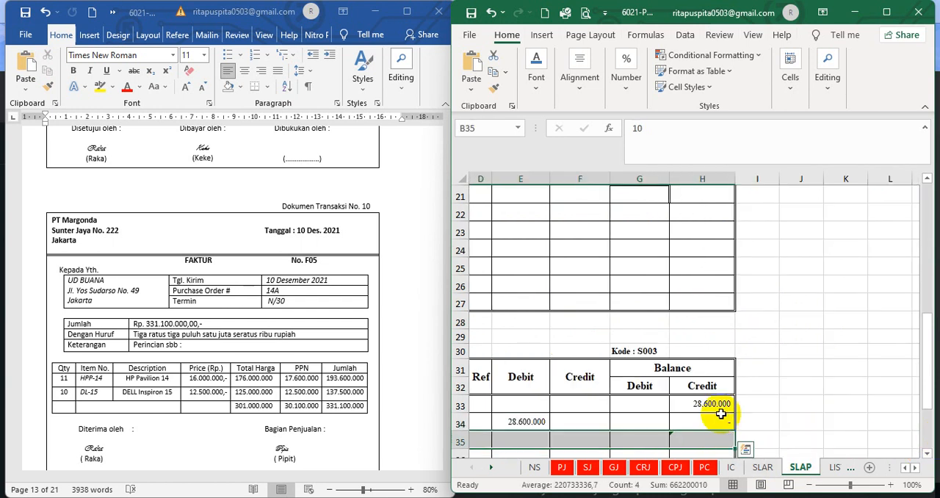
click(536, 78)
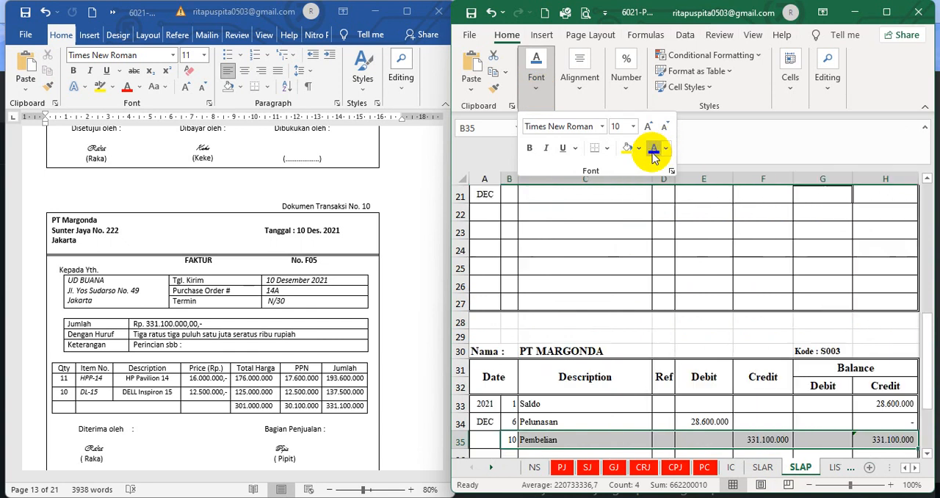
click(663, 316)
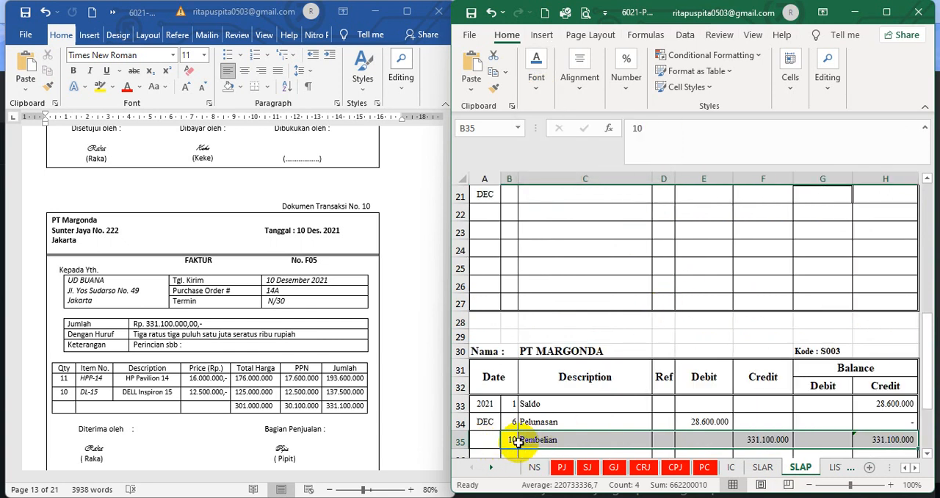
Check the description, credit amount and balance formula of the Pembelian row in PT Margonda's subsidiary ledger
click(514, 441)
click(551, 439)
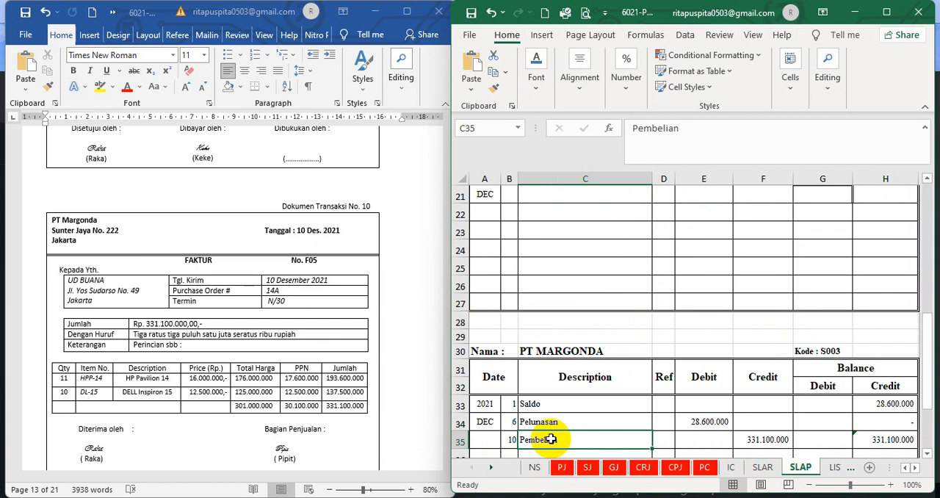
click(766, 441)
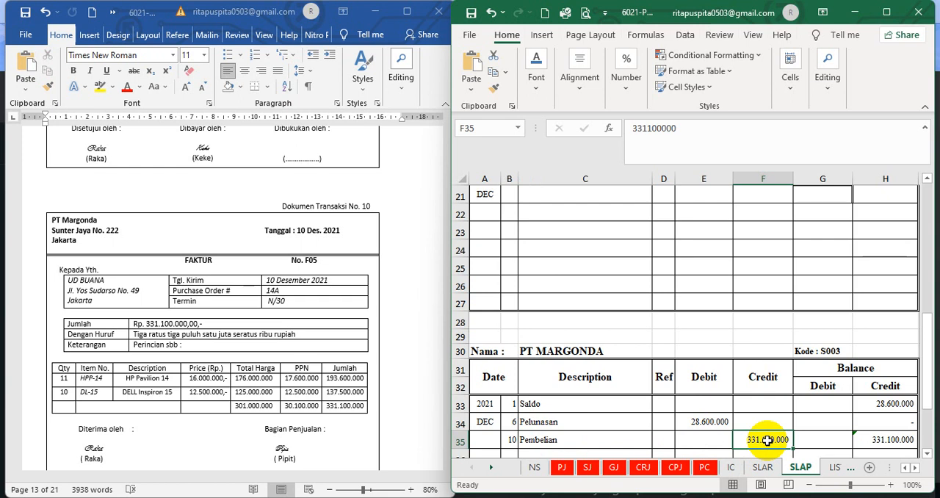
click(896, 440)
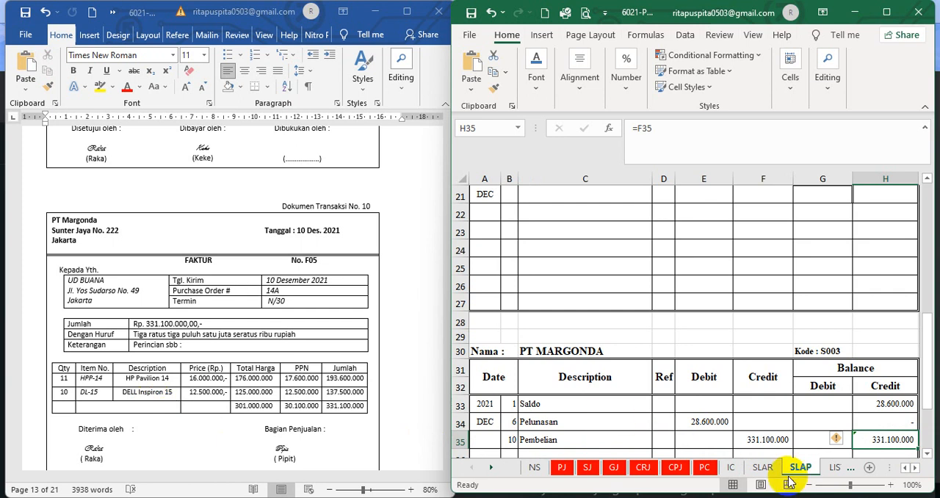
Set the font colour of hidden row 12 in the HP Pavilion 14 inventory card, from day to balance total, to black
click(732, 467)
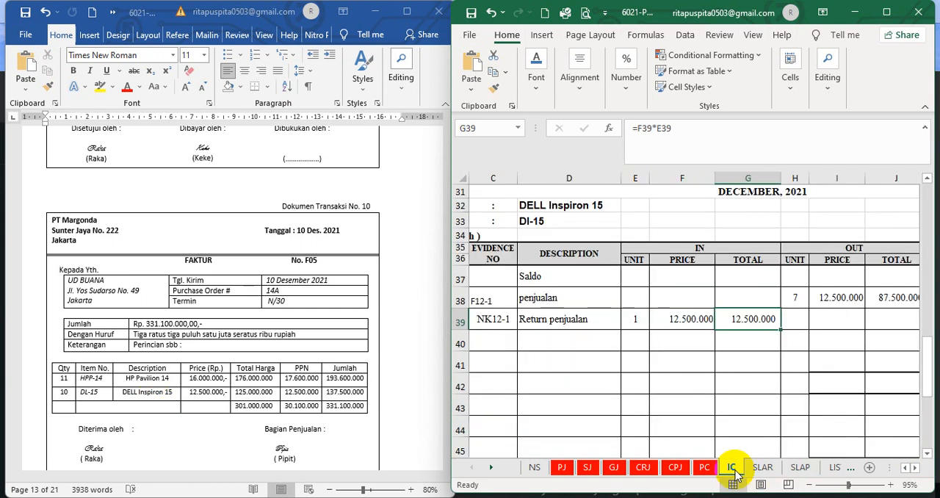
click(569, 391)
scroll(926, 382, up, 10)
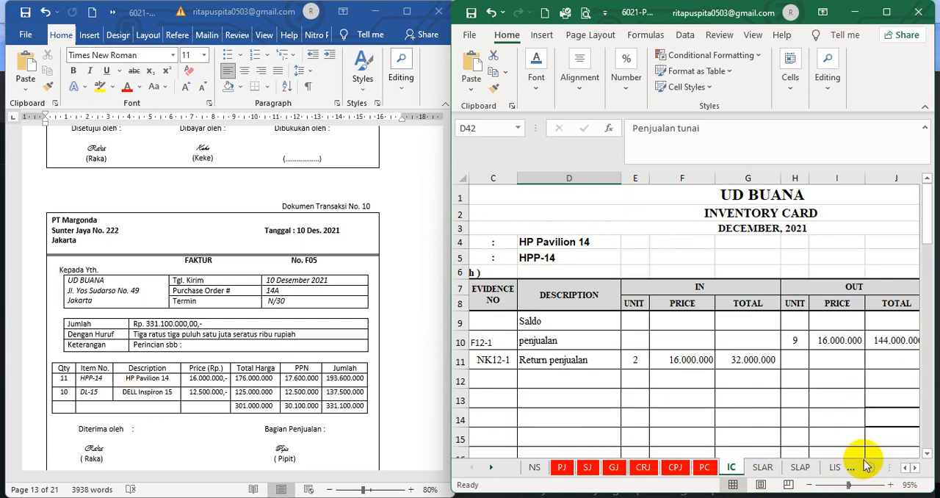
click(904, 469)
click(903, 469)
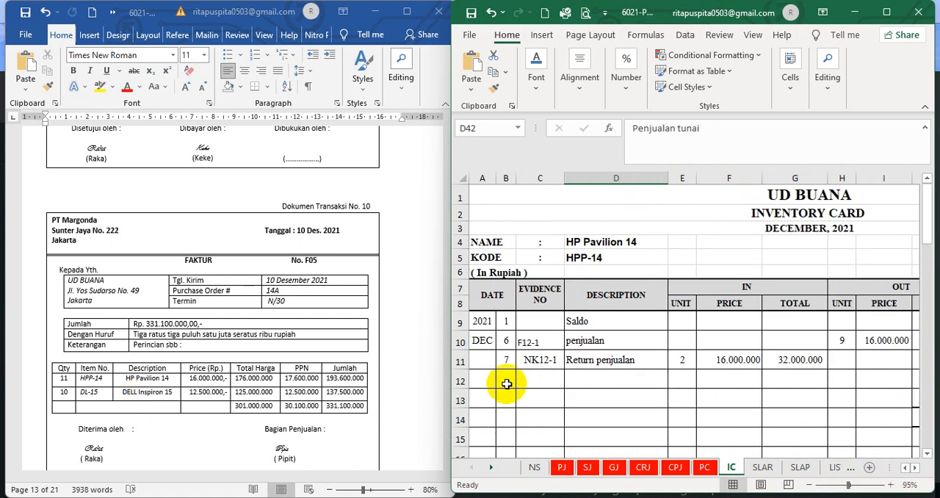
drag(502, 381, 845, 382)
click(534, 84)
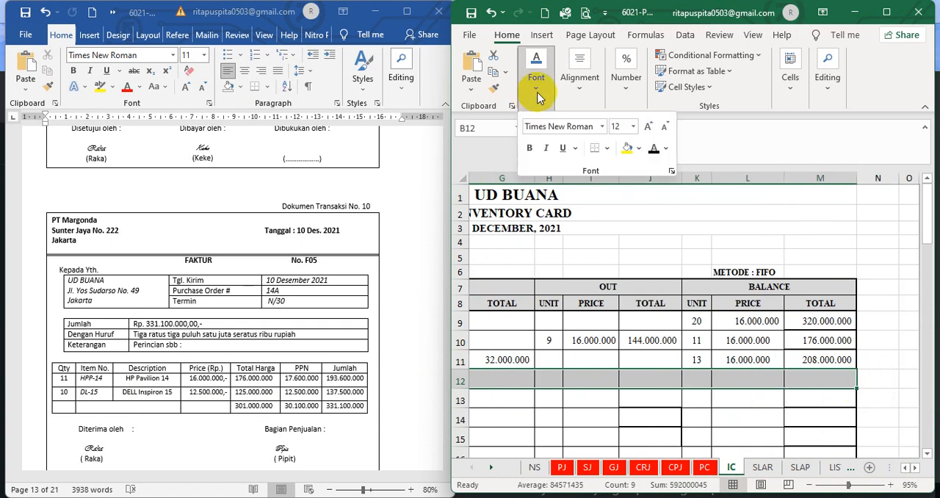
click(654, 148)
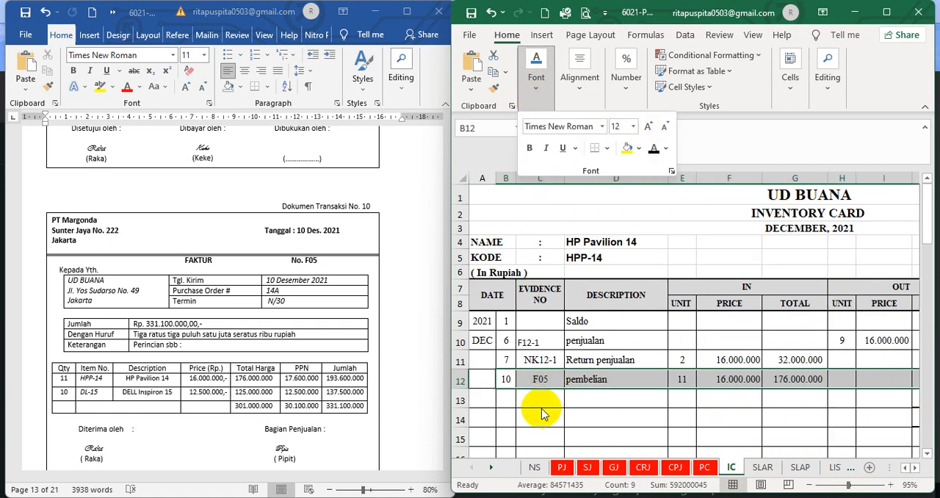
click(542, 411)
Check the date, evidence number, description, incoming units and price of the HP Pavilion 14 pembelian row against invoice F05
click(503, 382)
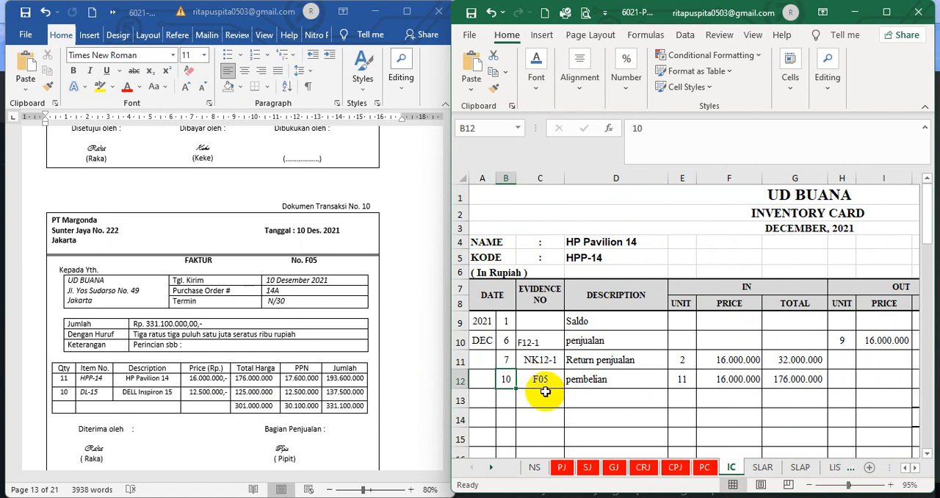
click(542, 379)
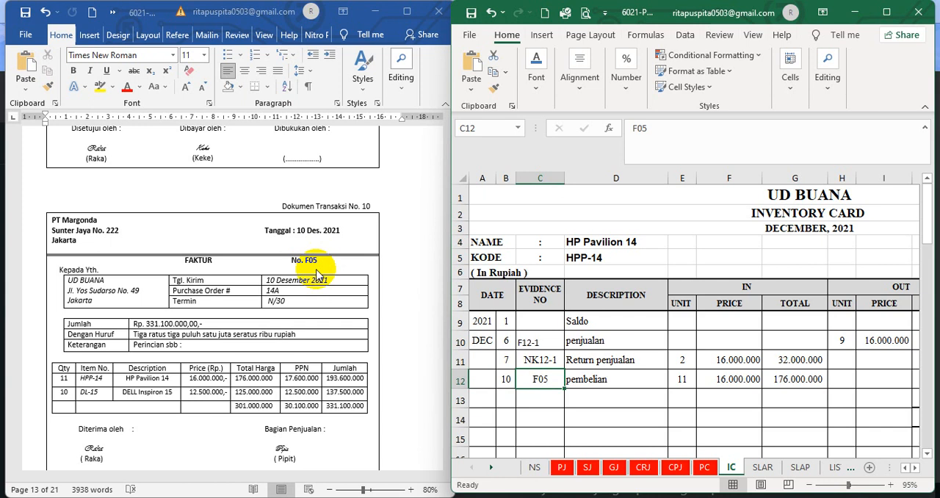
click(620, 379)
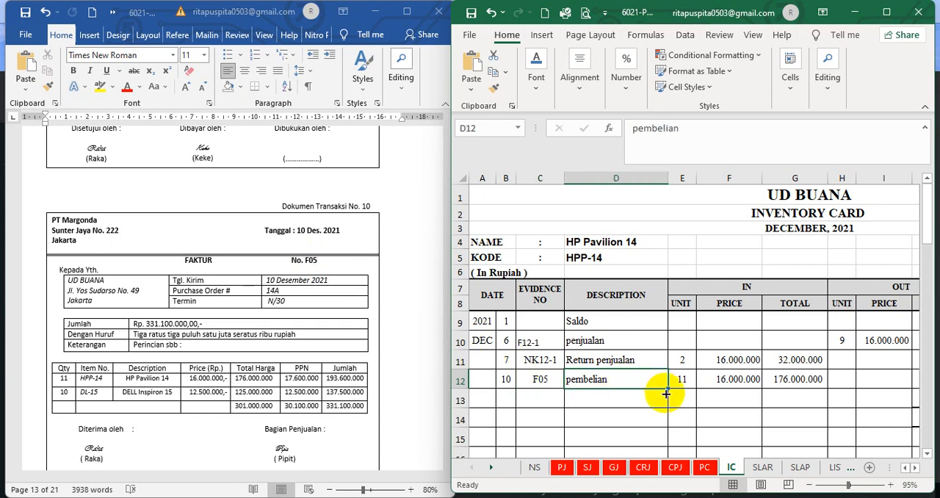
click(688, 379)
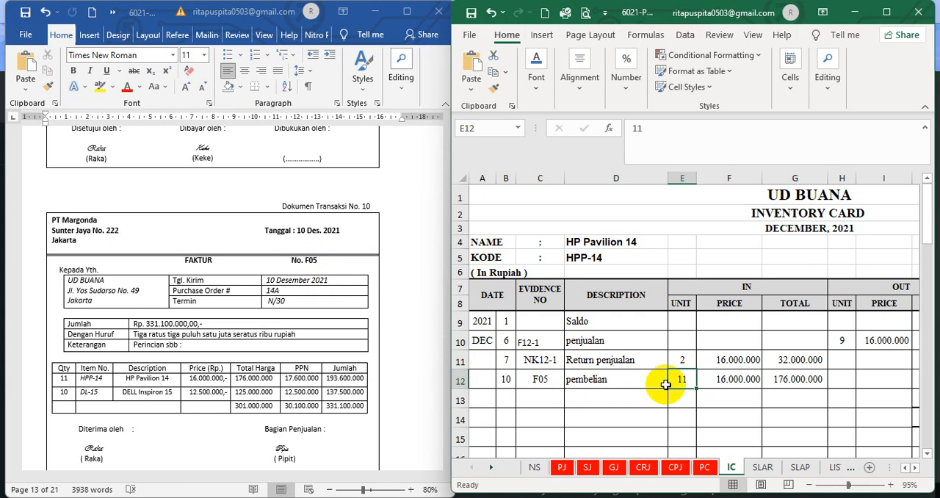
click(705, 378)
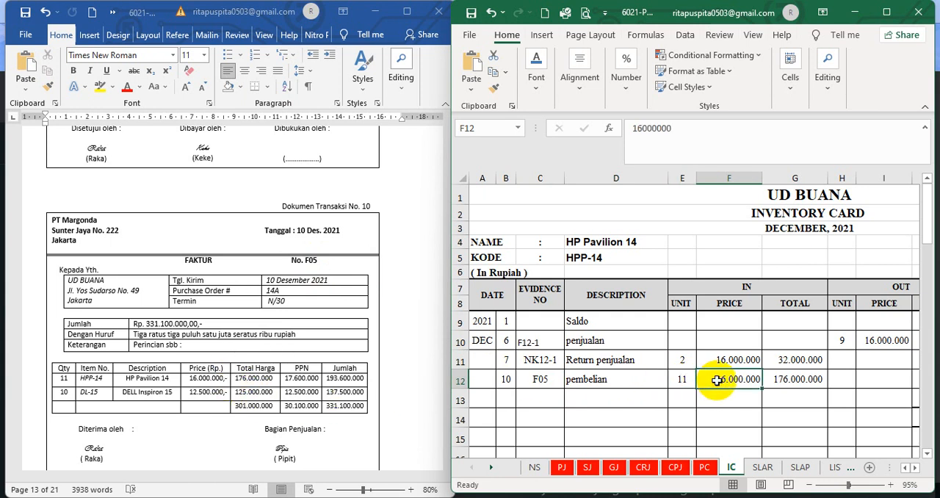
Compare the balance unit formulas of the return and purchase rows in the HP Pavilion 14 inventory card
click(916, 468)
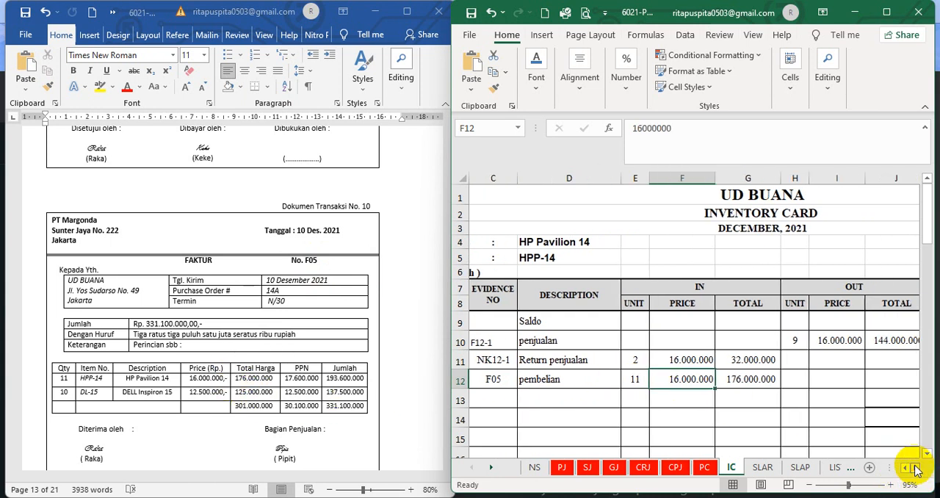
click(916, 468)
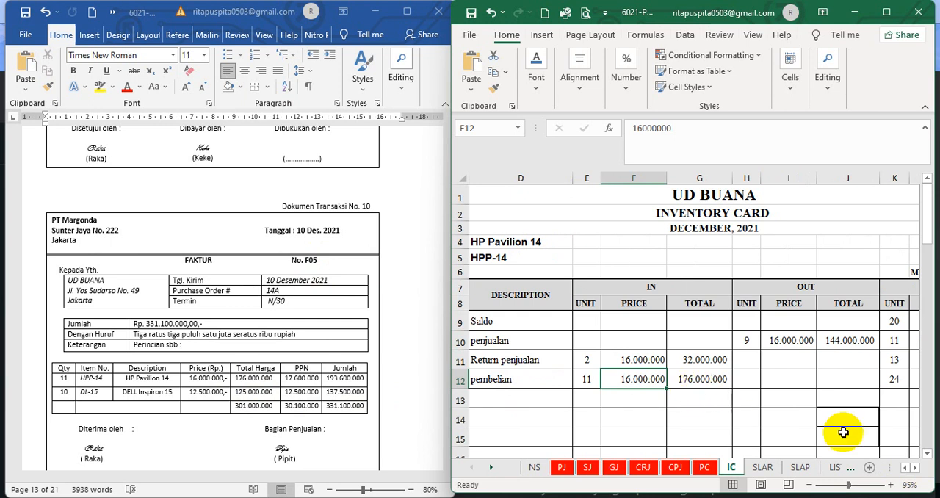
click(915, 468)
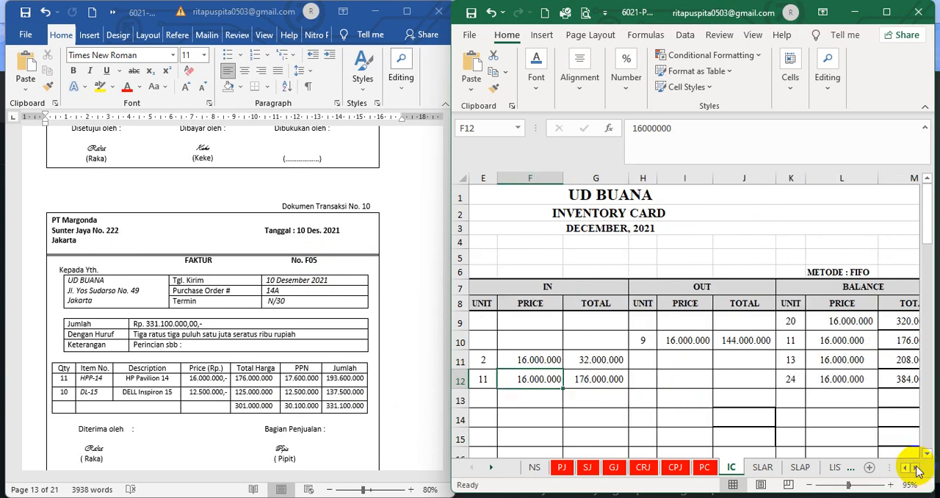
click(916, 468)
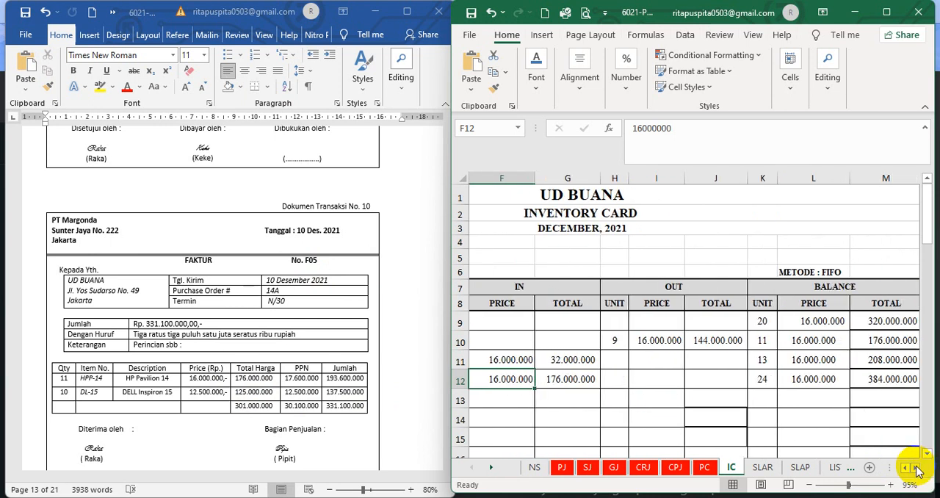
click(761, 360)
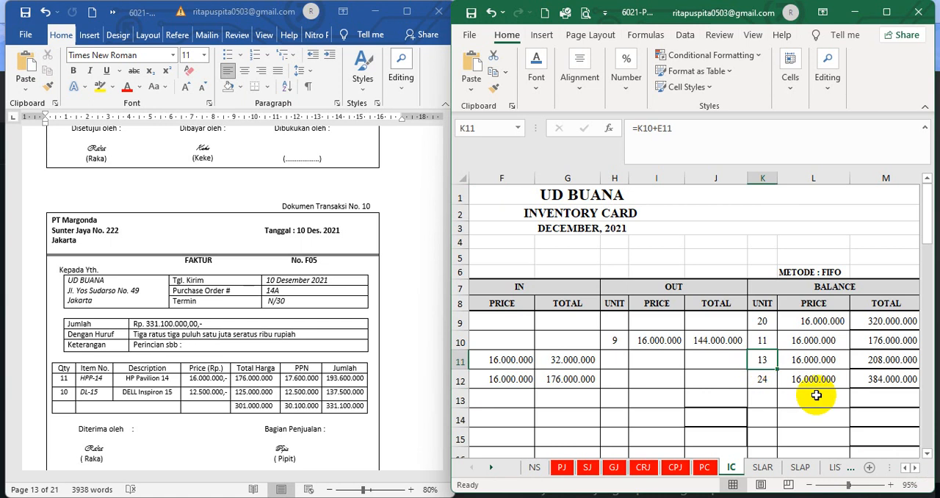
click(766, 381)
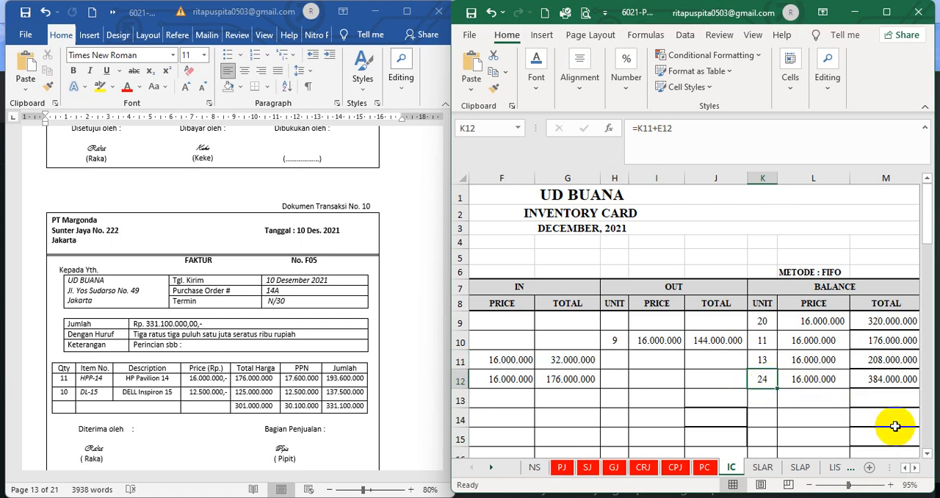
Check the balance total formula of the purchase row in the HP Pavilion 14 inventory card
click(885, 380)
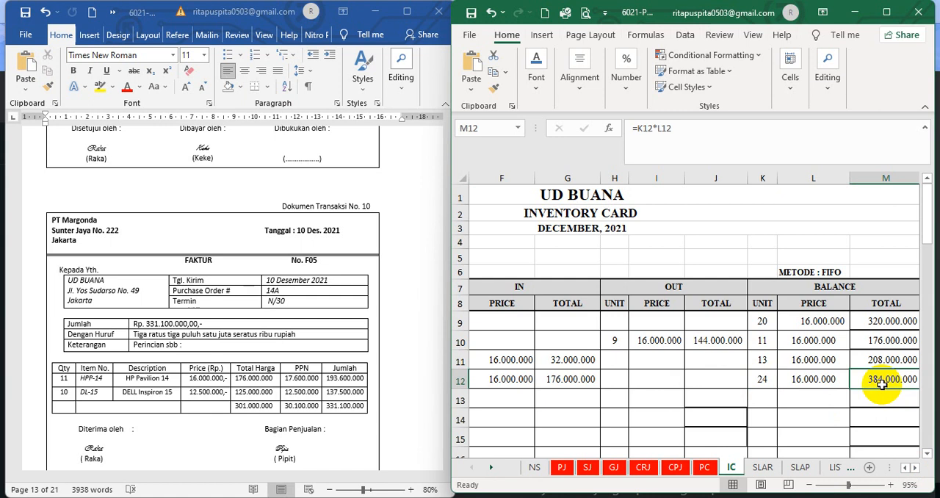
Set the font colour of hidden row 40 in the DELL Inspiron 15 inventory card, from day to balance total, to black
click(926, 456)
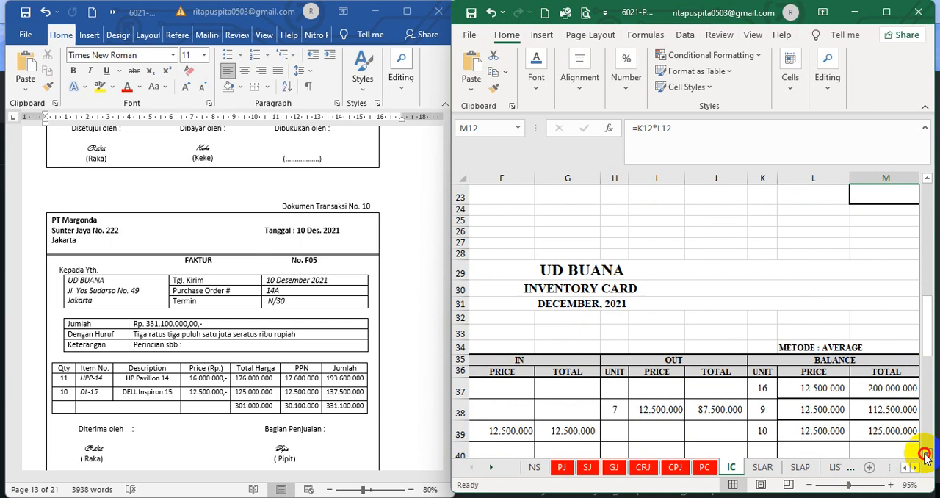
click(905, 468)
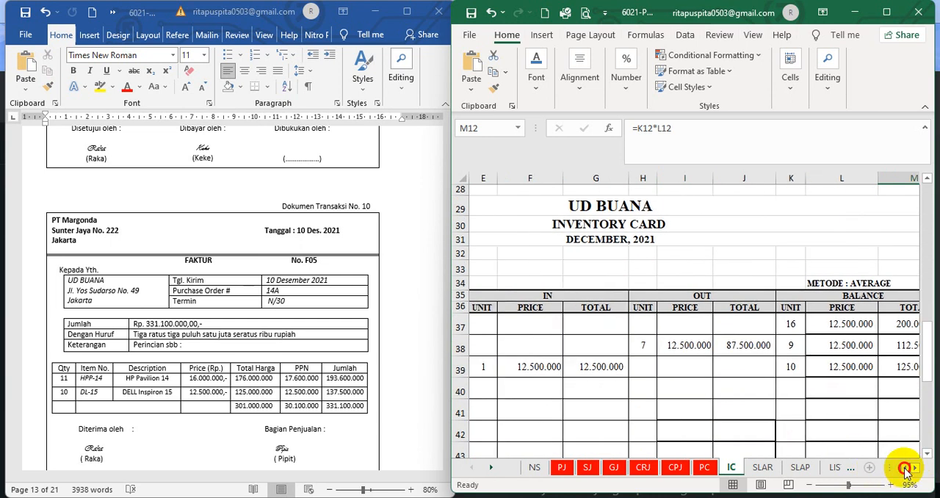
drag(505, 389, 852, 388)
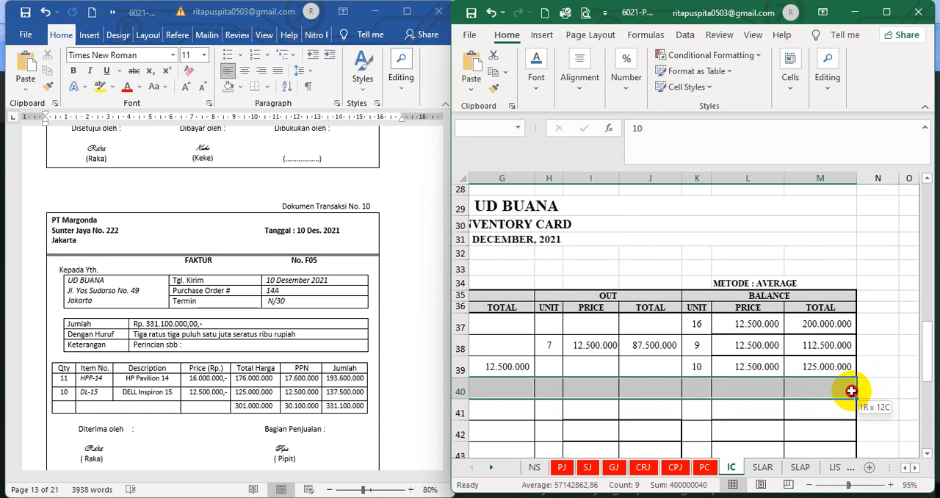
click(536, 81)
click(654, 150)
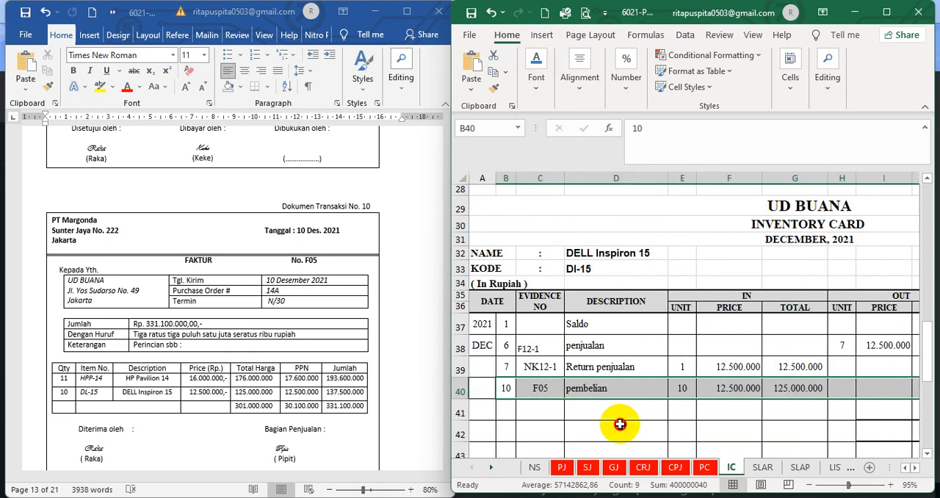
Check the date, evidence number, description, incoming units and price of the DELL Inspiron 15 pembelian row against invoice F05
click(504, 391)
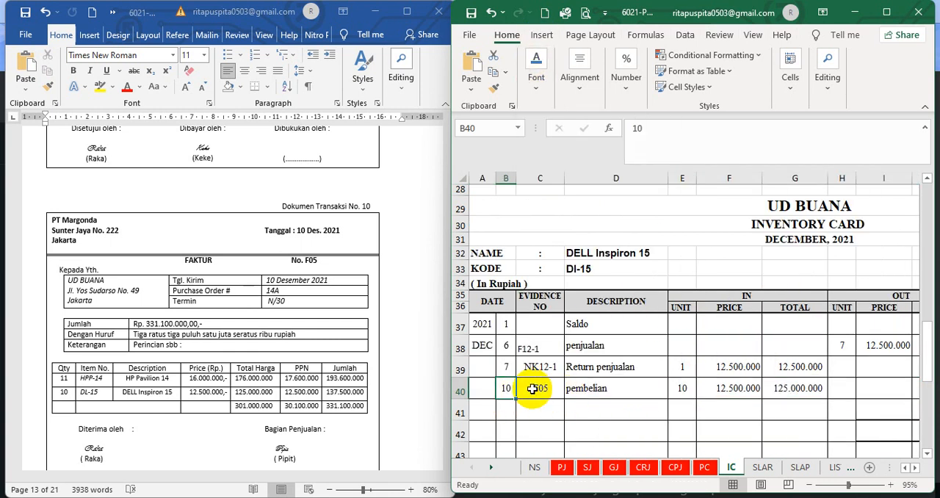
click(538, 387)
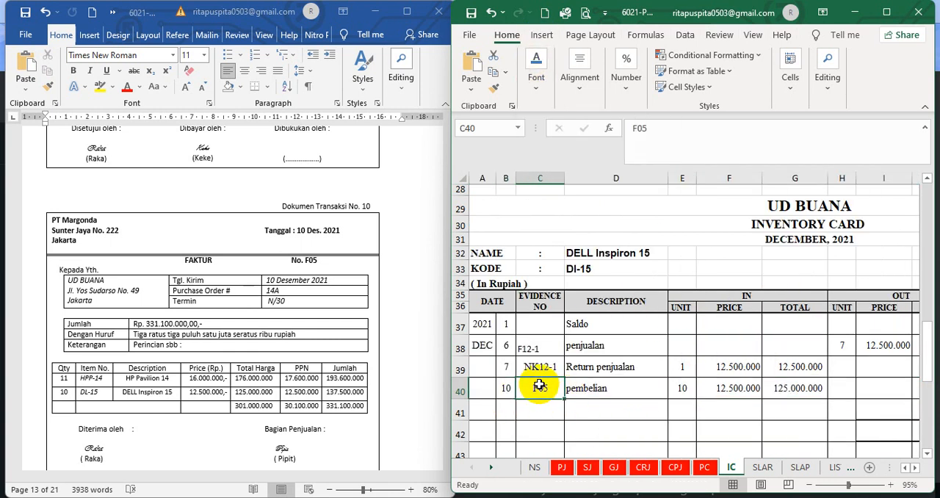
click(601, 391)
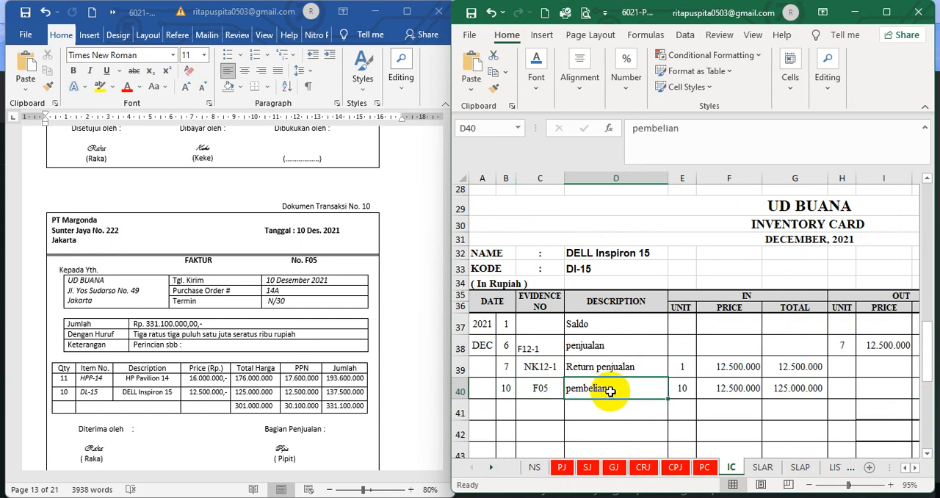
click(678, 391)
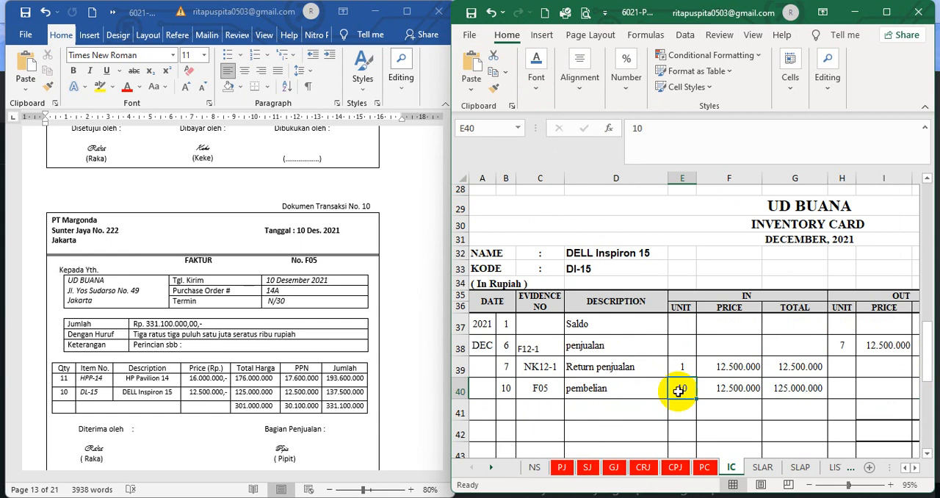
click(734, 392)
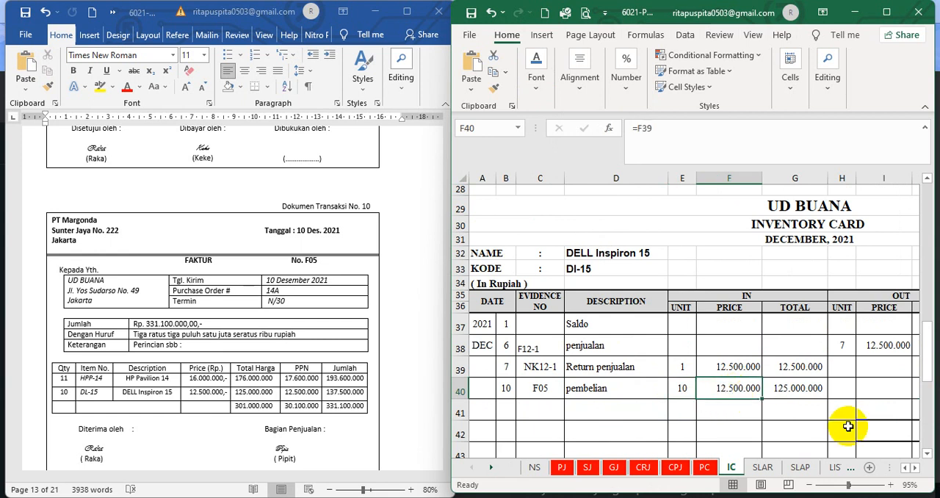
Compare the balance unit formulas of the DELL Inspiron 15 return and purchase rows and check the purchase row's balance total formula
click(915, 467)
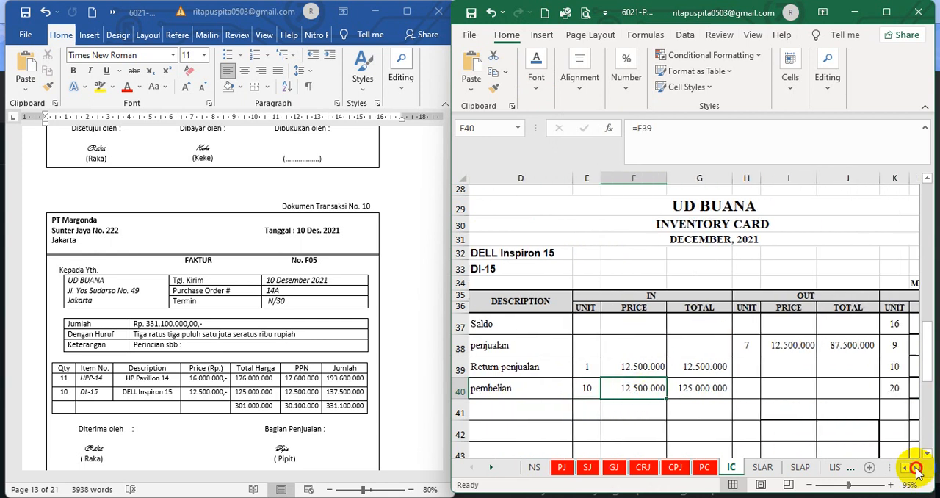
click(916, 468)
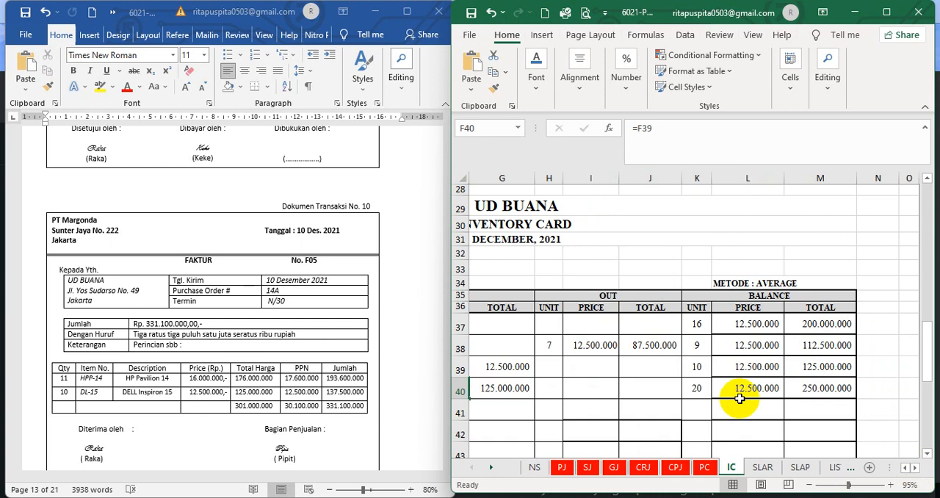
click(693, 367)
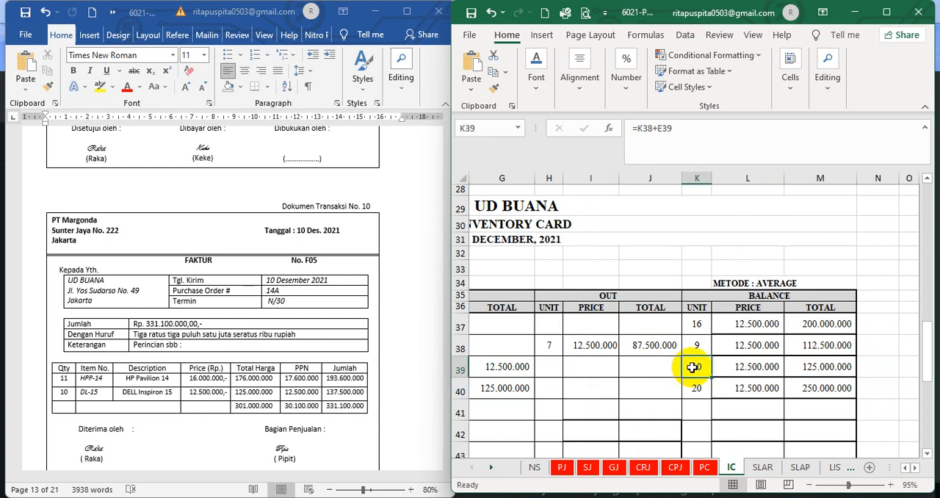
click(699, 390)
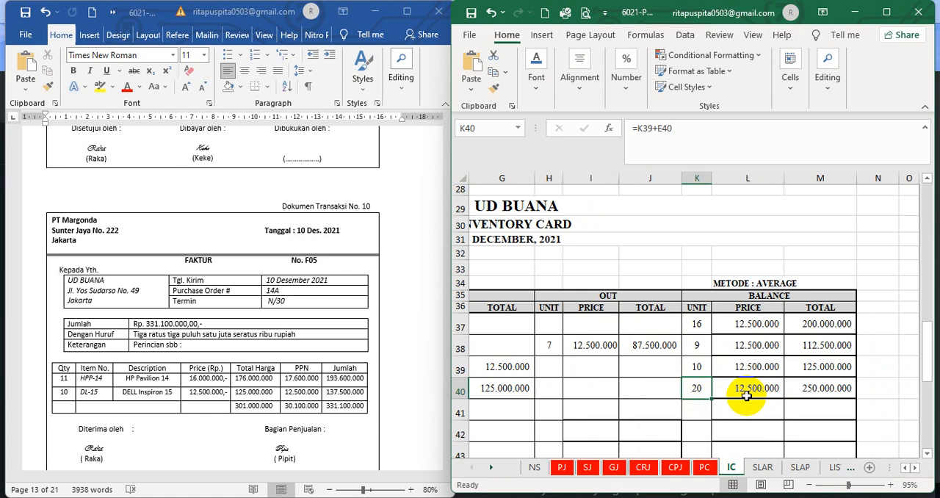
click(821, 388)
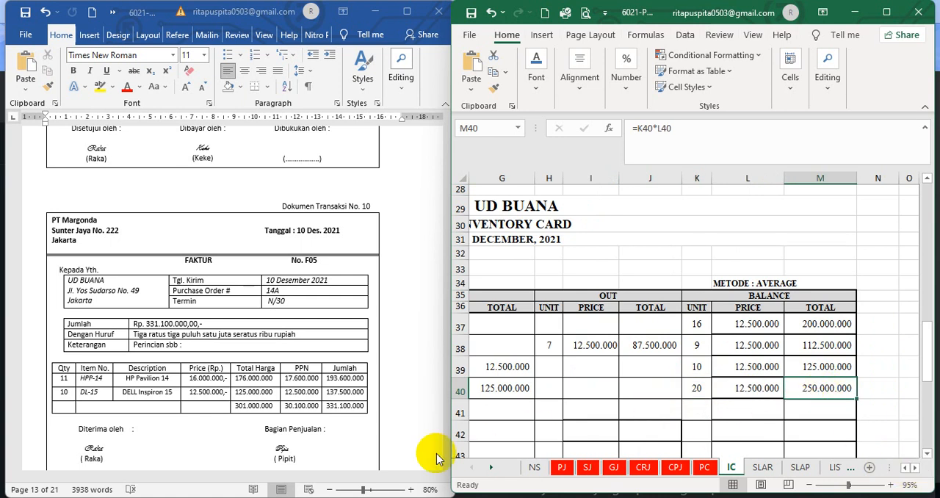
Switch to the Word document and review transaction document 11, PT Margonda's debit note NB-1
click(390, 438)
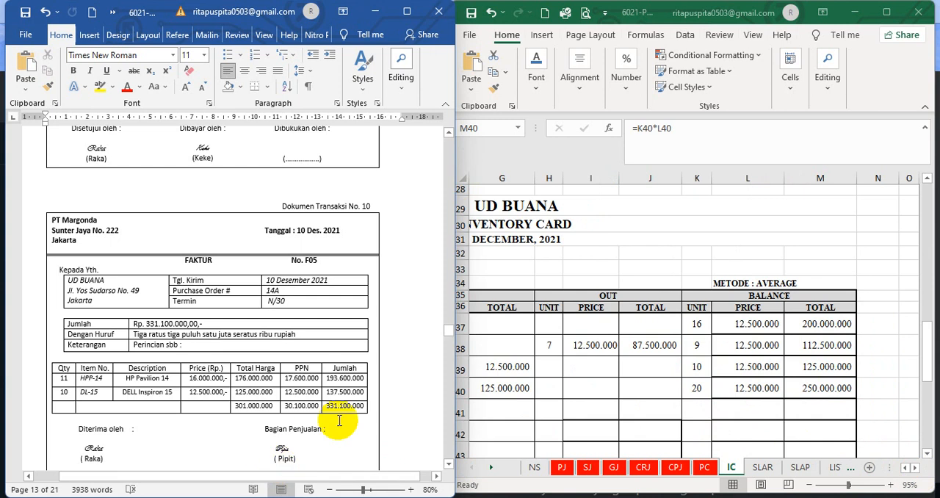
scroll(340, 420, down, 3)
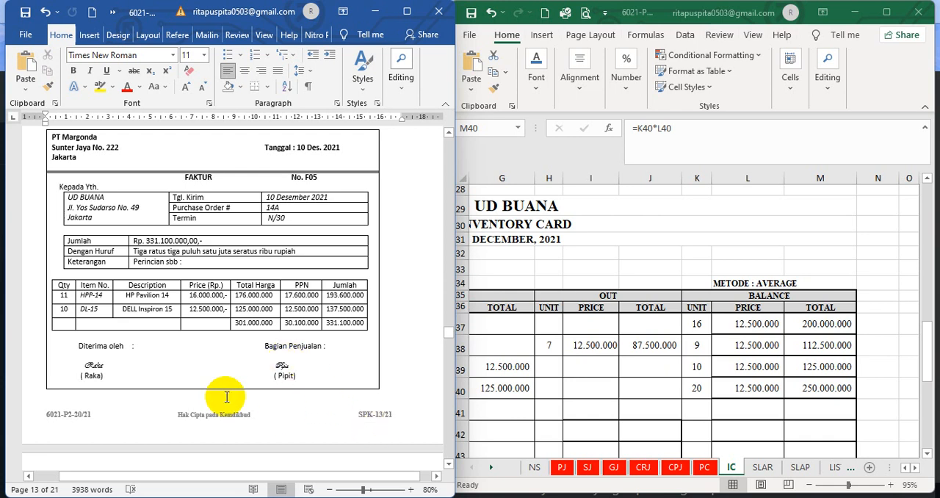
scroll(295, 375, down, 9)
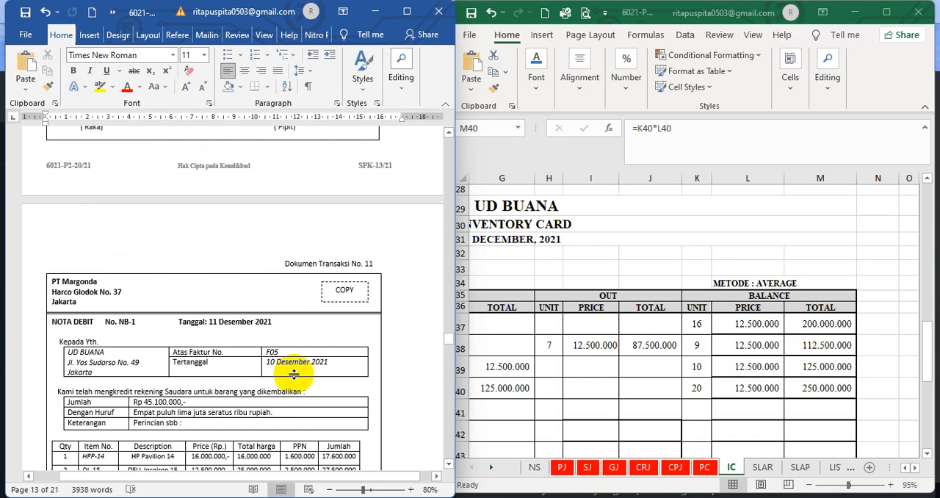
scroll(294, 374, down, 3)
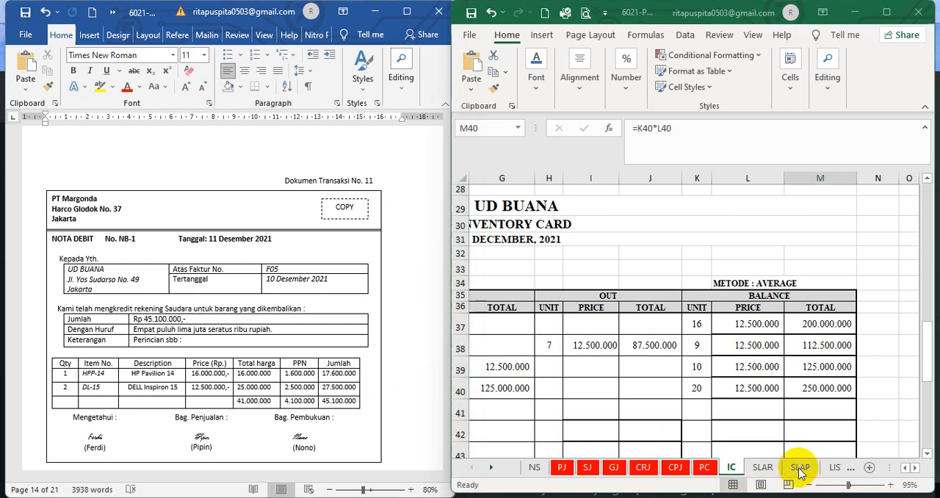
In the Excel workbook's SLAP sheet, set the font colour of PT Margonda's hidden row 36, from day to credit balance, to black
click(800, 468)
click(667, 336)
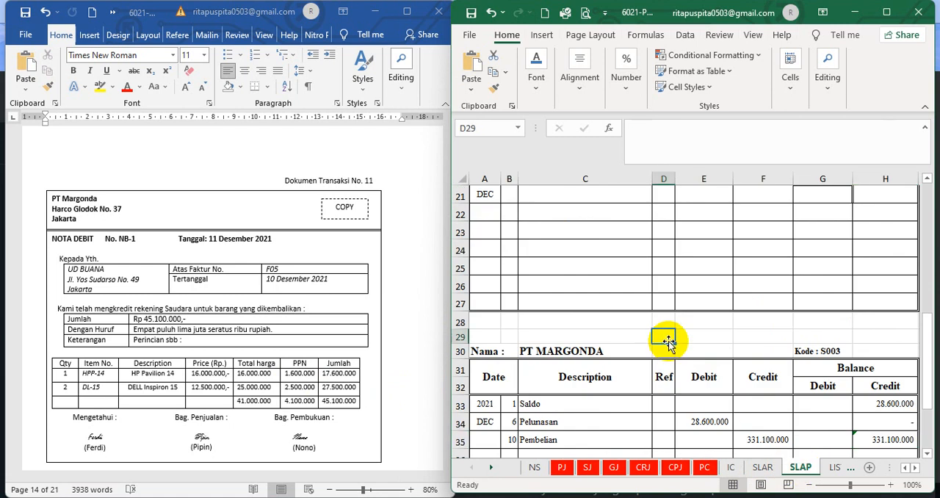
scroll(683, 396, down, 3)
drag(509, 282, 877, 284)
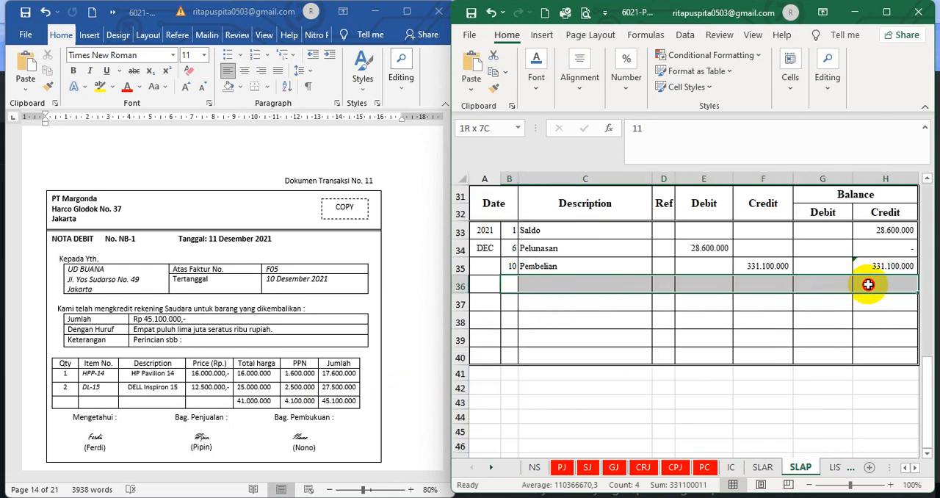
click(541, 82)
click(653, 147)
click(591, 316)
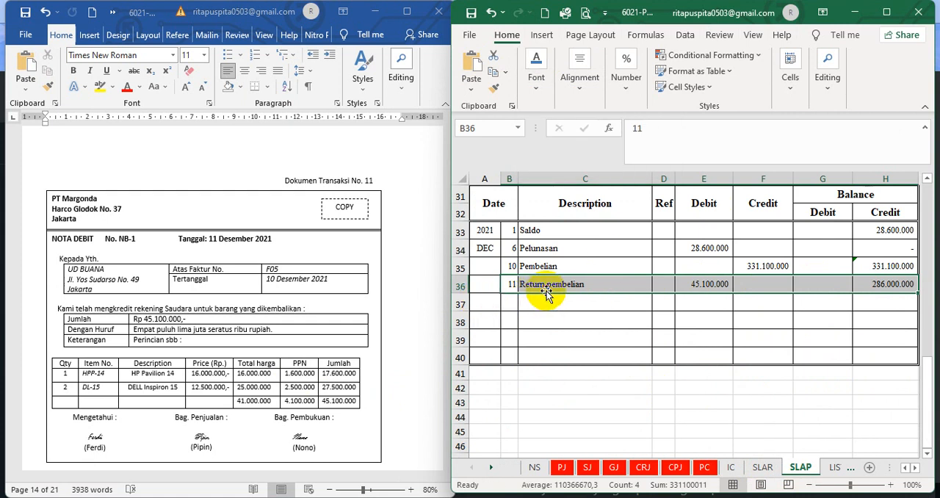
click(710, 359)
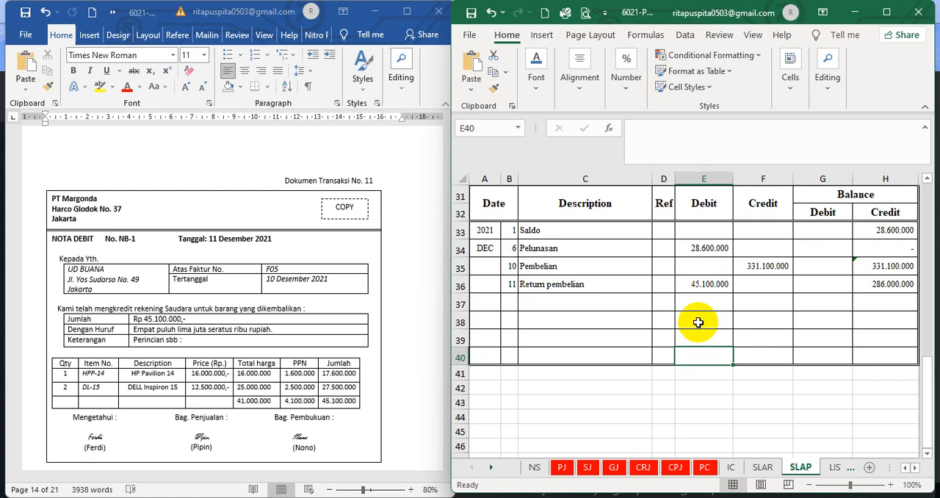
Check the debit amount and credit balance formula of PT Margonda's Return pembelian row against debit note NB-1
click(702, 287)
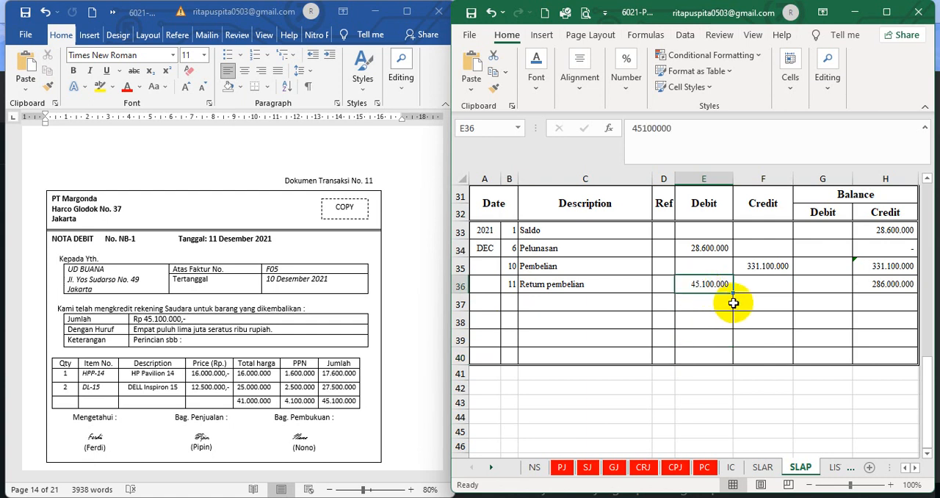
click(899, 287)
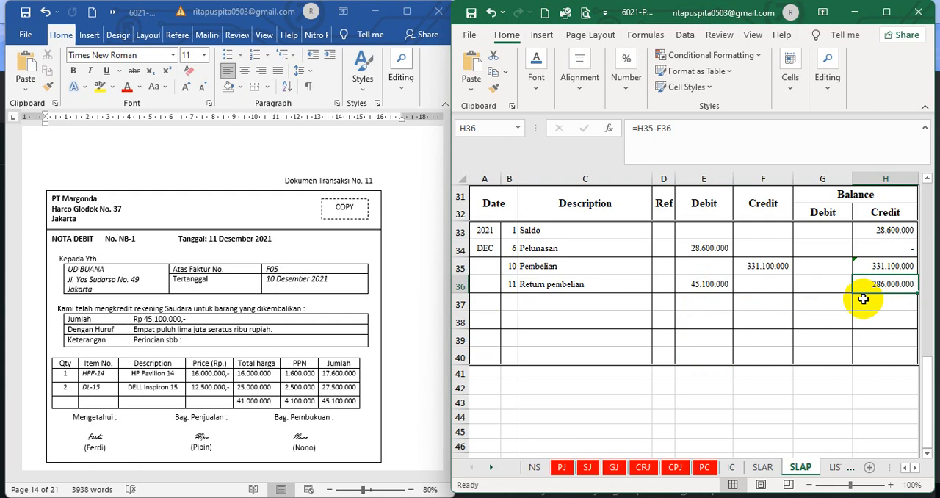
click(590, 405)
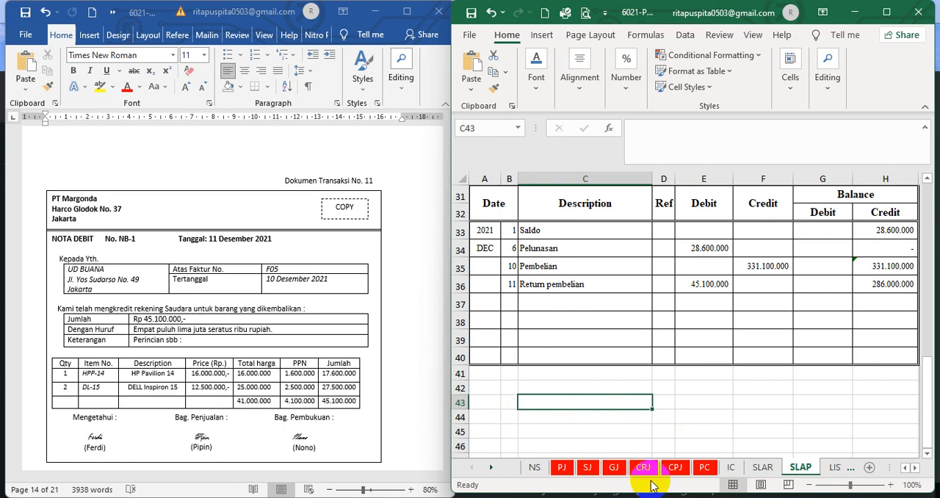
Set the font colour of hidden row 41 in the IC sheet's DELL Inspiron 15 card, from day to balance total, to black
click(731, 467)
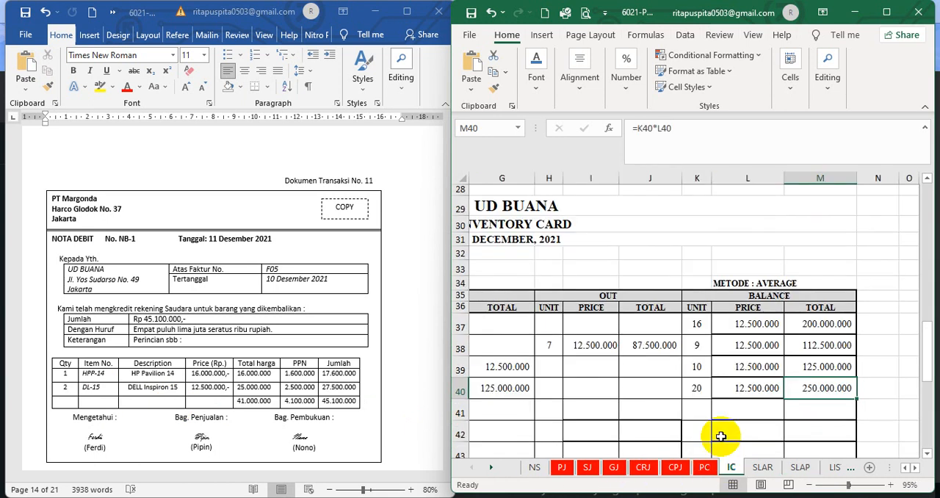
click(905, 467)
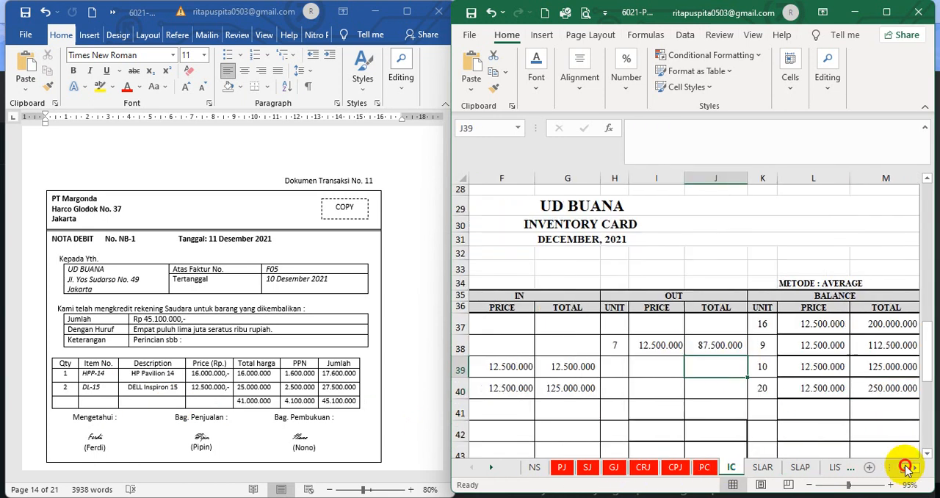
click(905, 467)
click(905, 467)
click(906, 467)
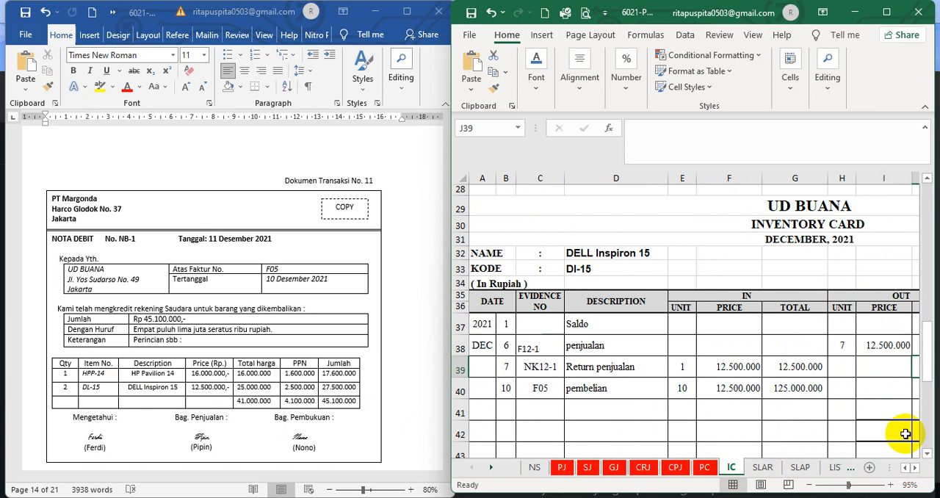
drag(928, 354, 926, 379)
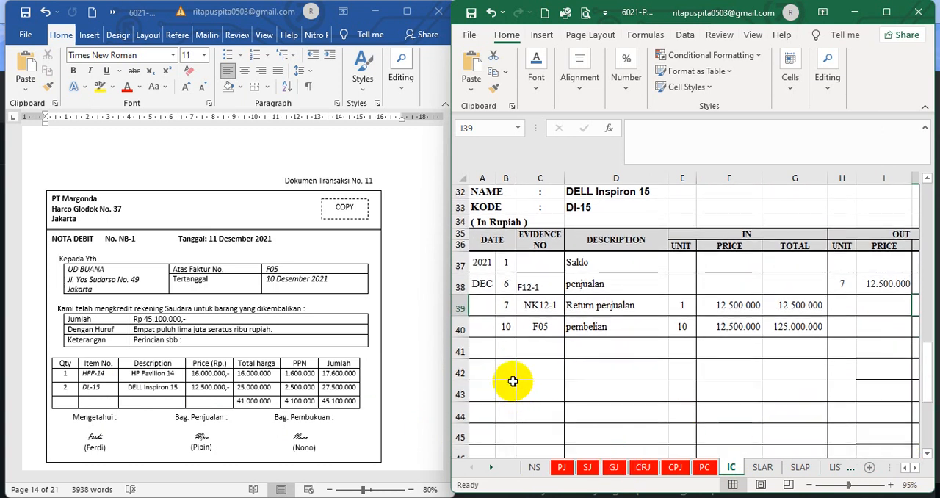
drag(499, 348, 844, 342)
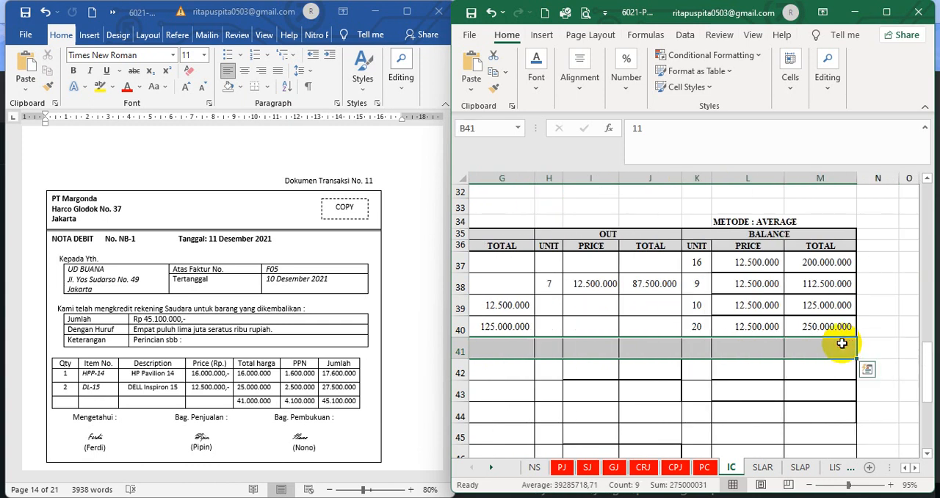
click(536, 77)
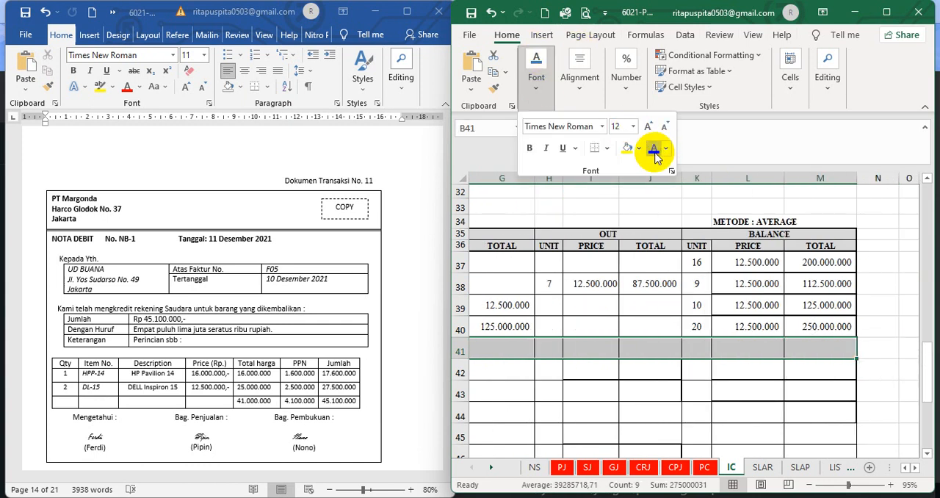
click(654, 148)
click(631, 393)
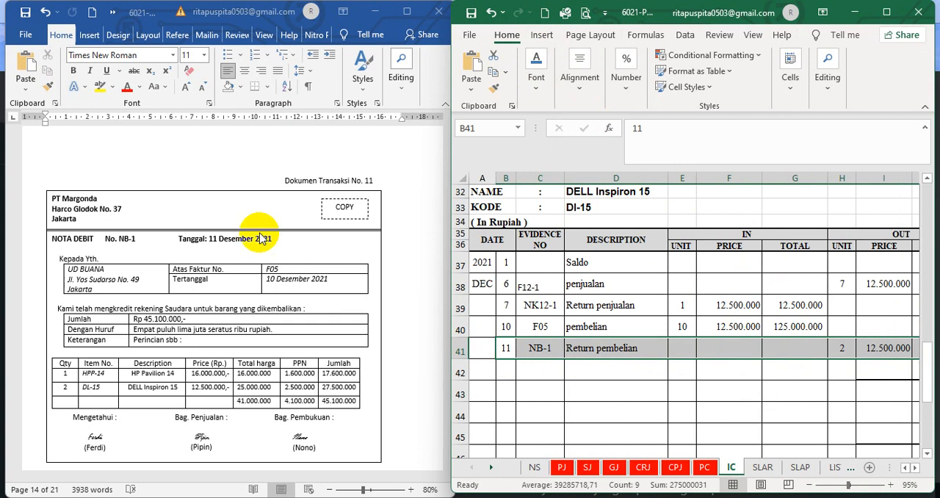
Check the returned unit count in row 41 of the DELL Inspiron 15 card against debit note NB-1
click(543, 383)
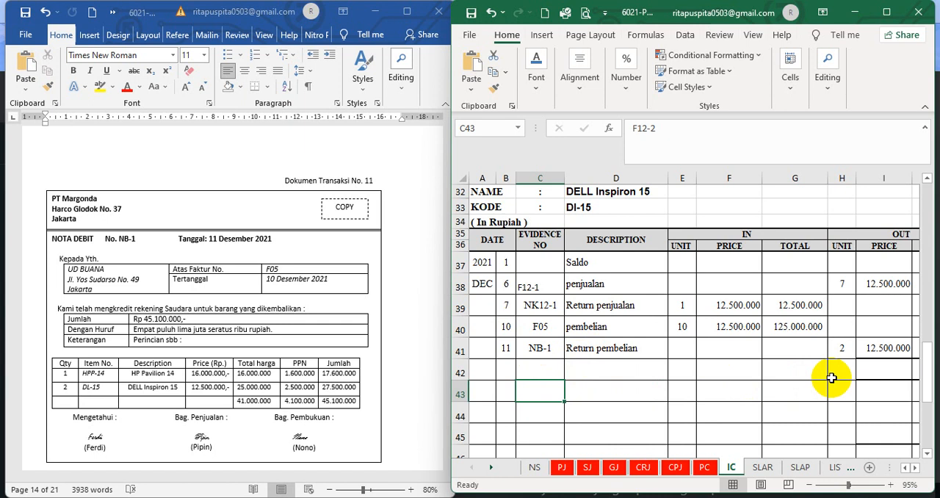
click(841, 352)
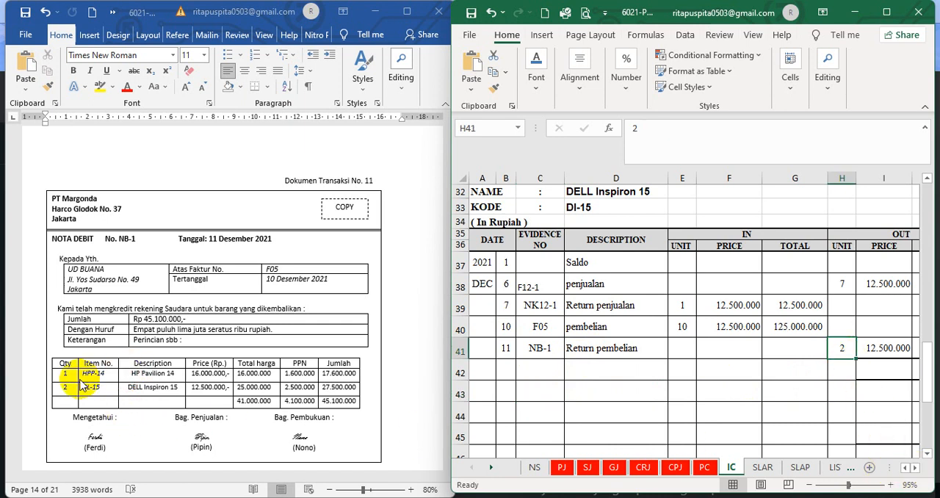
Set the font colour of hidden row 13 in the HP Pavilion 14 card, from day to balance total, to black
scroll(787, 366, up, 7)
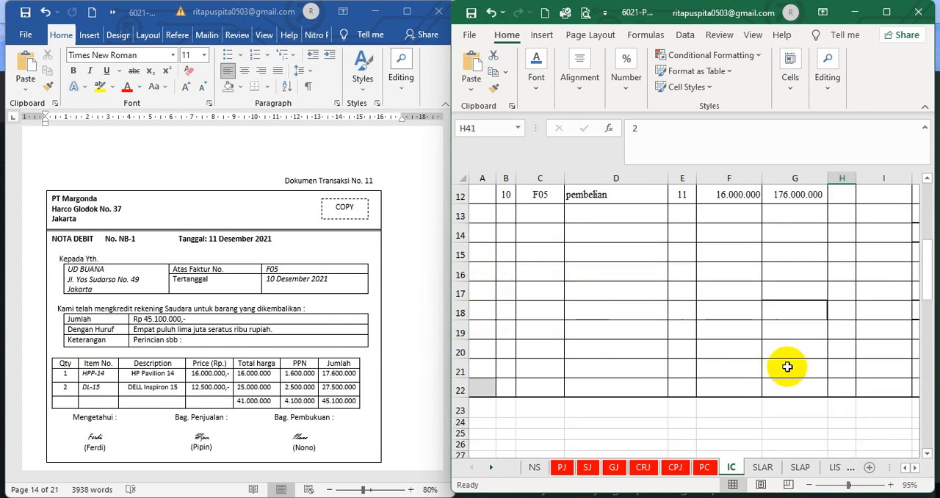
scroll(786, 366, up, 3)
drag(505, 377, 846, 377)
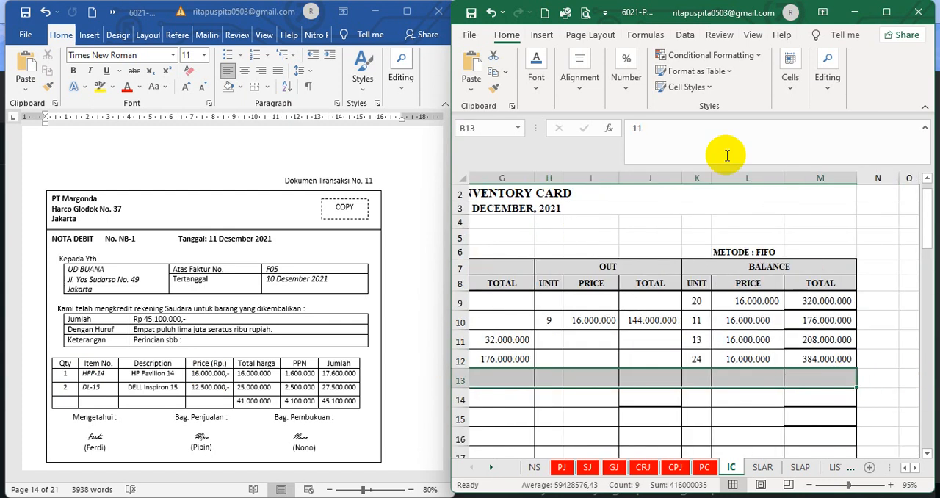
click(533, 81)
click(654, 148)
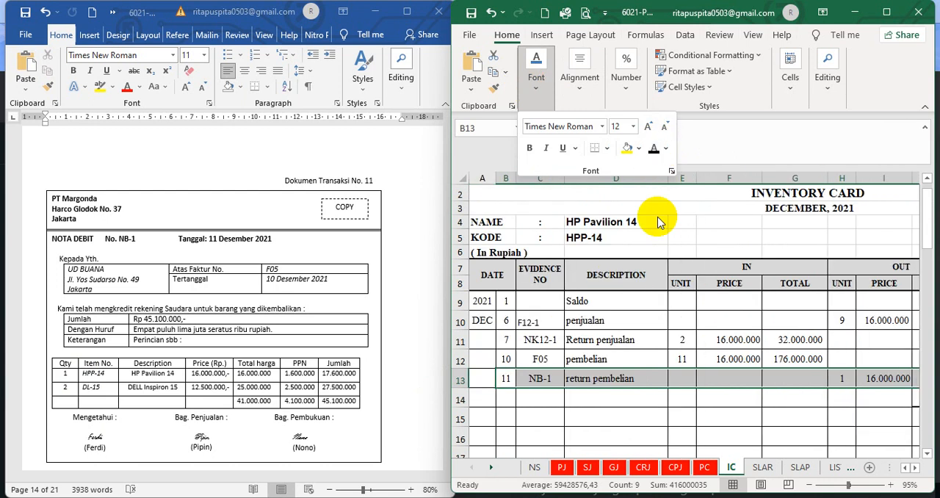
click(641, 425)
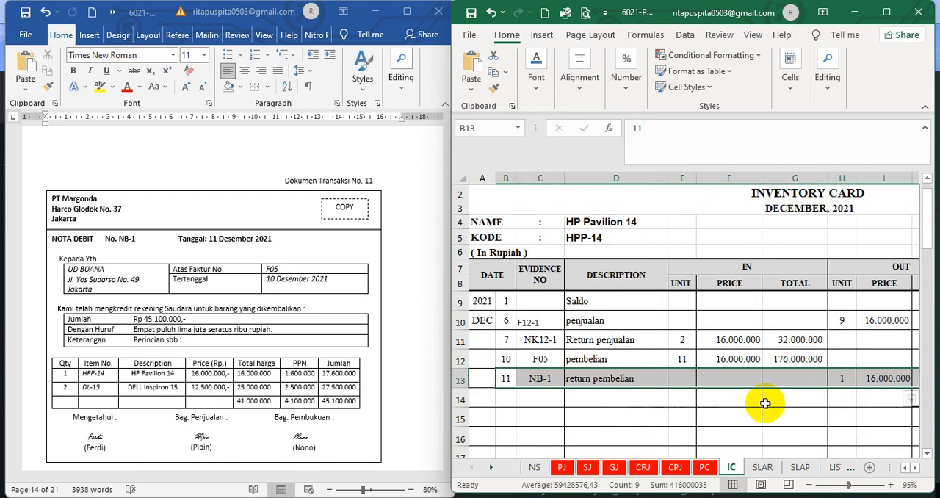
Check the out and balance figures of the HP Pavilion 14 card's return pembelian row against debit note NB-1
click(834, 377)
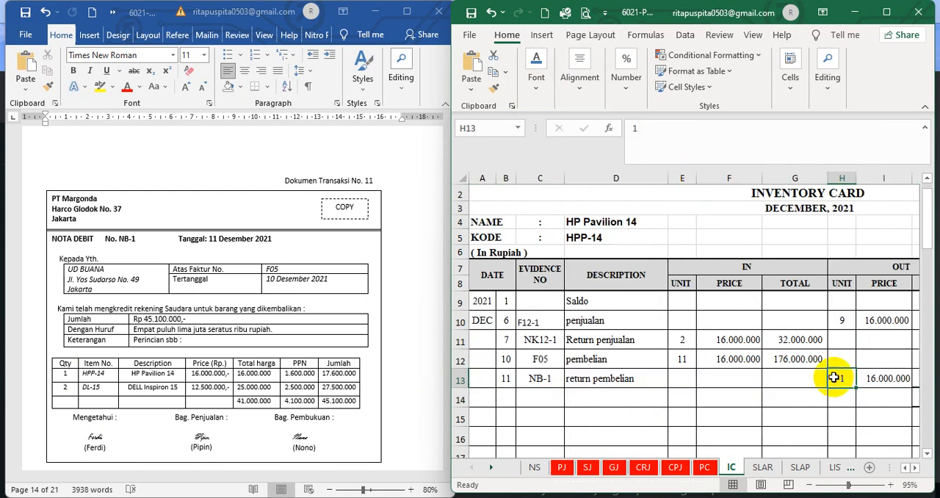
click(915, 467)
click(915, 467)
click(916, 468)
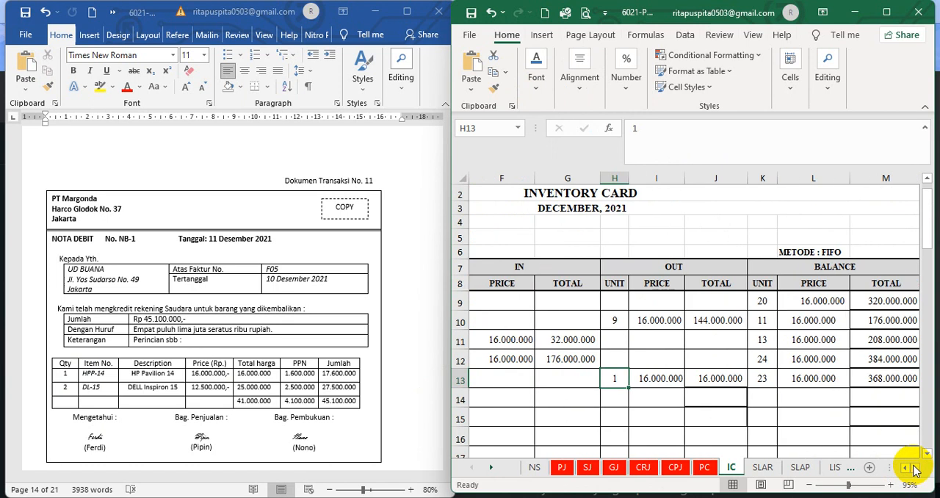
click(666, 401)
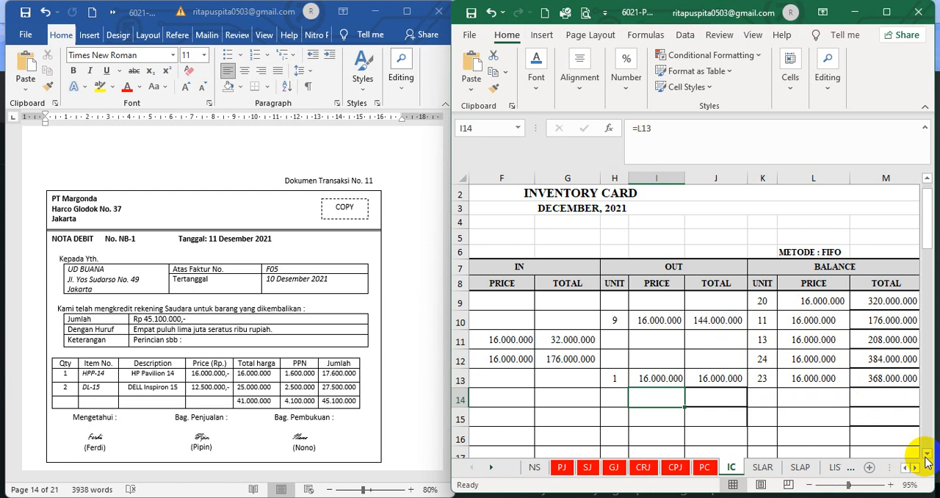
Check the balance unit formula and remaining balance figures of the DELL Inspiron 15 card's Return pembelian row
drag(927, 457, 924, 457)
click(905, 467)
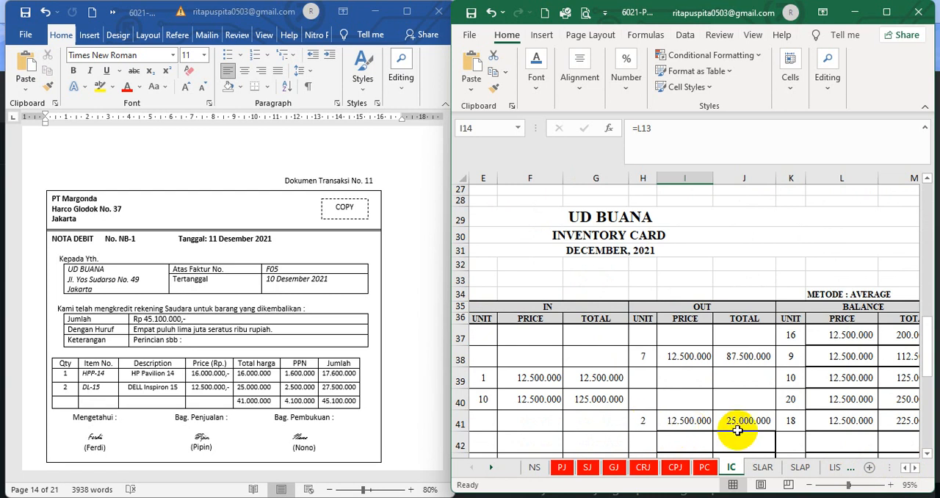
click(782, 426)
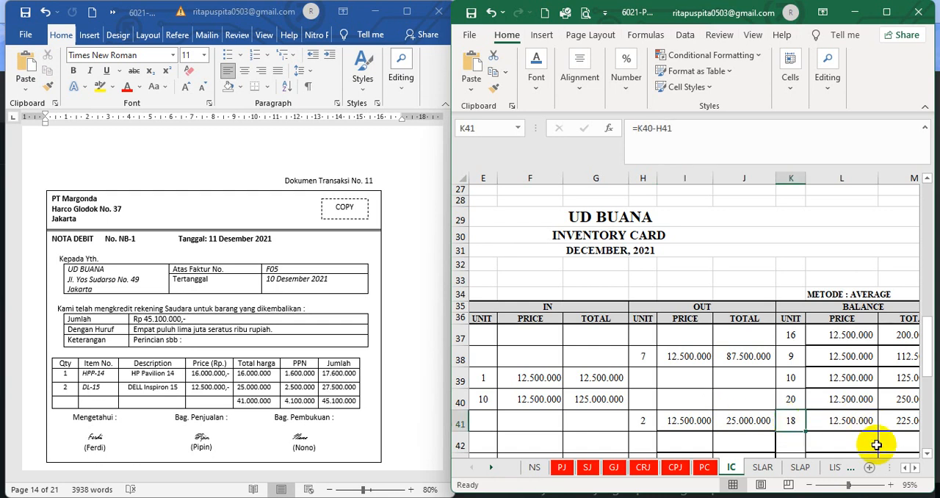
click(917, 468)
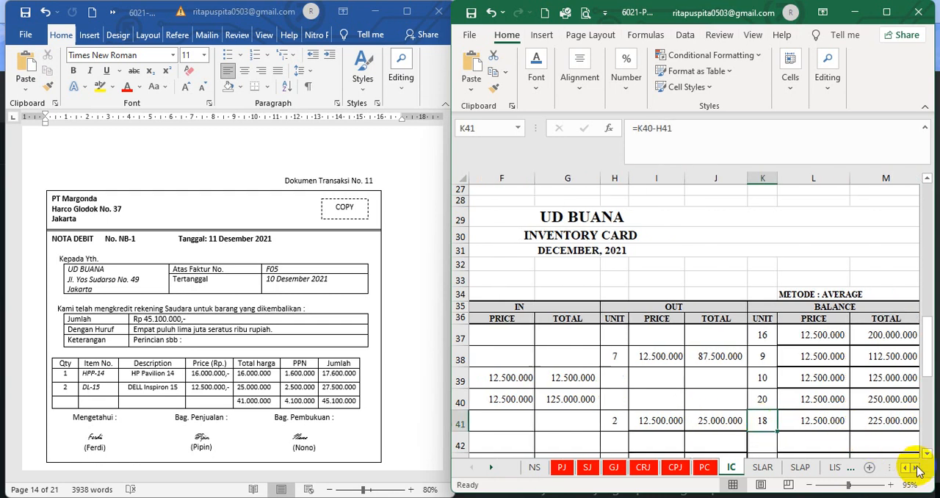
click(917, 469)
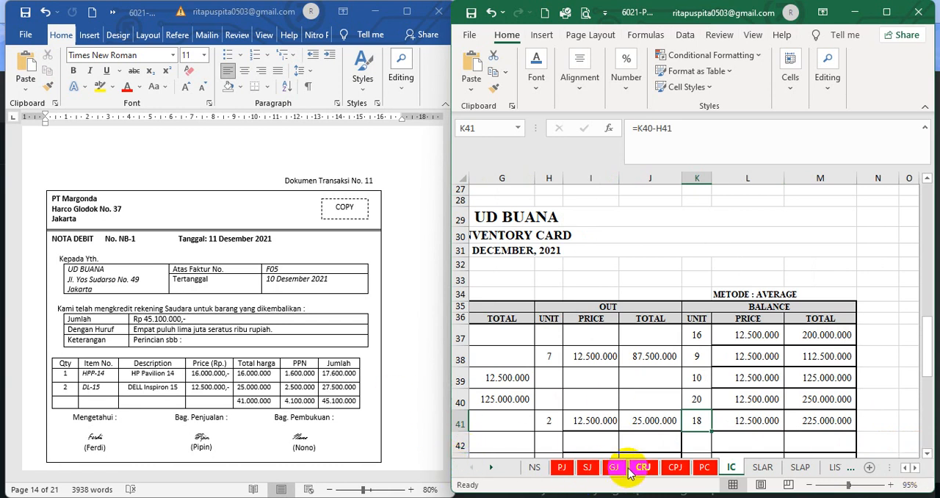
In the GJ sheet, set the font colour of the hidden day, invoice and description cells in rows 14 to 16 to black
click(611, 469)
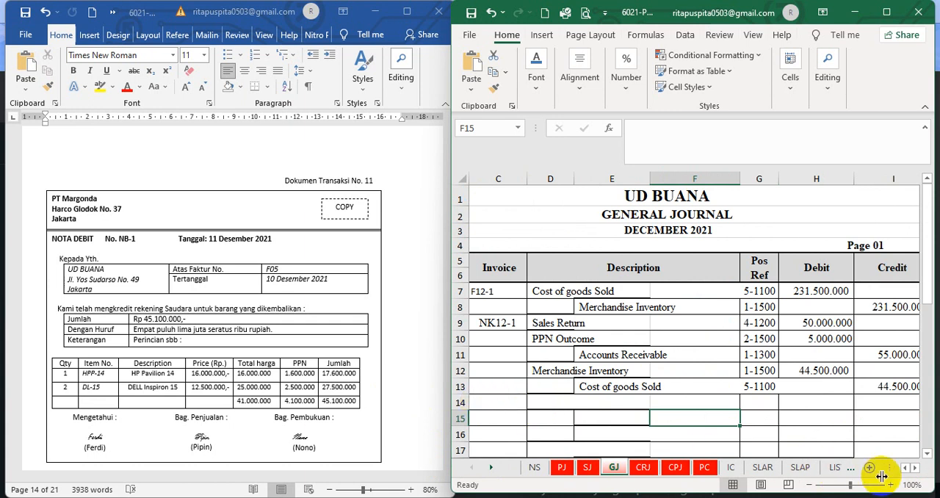
click(904, 467)
drag(517, 417, 624, 416)
click(536, 82)
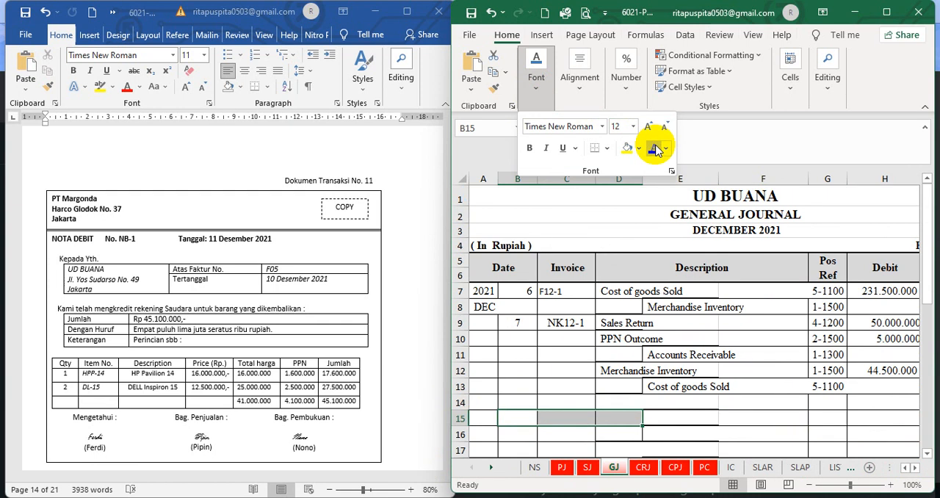
drag(513, 402, 763, 435)
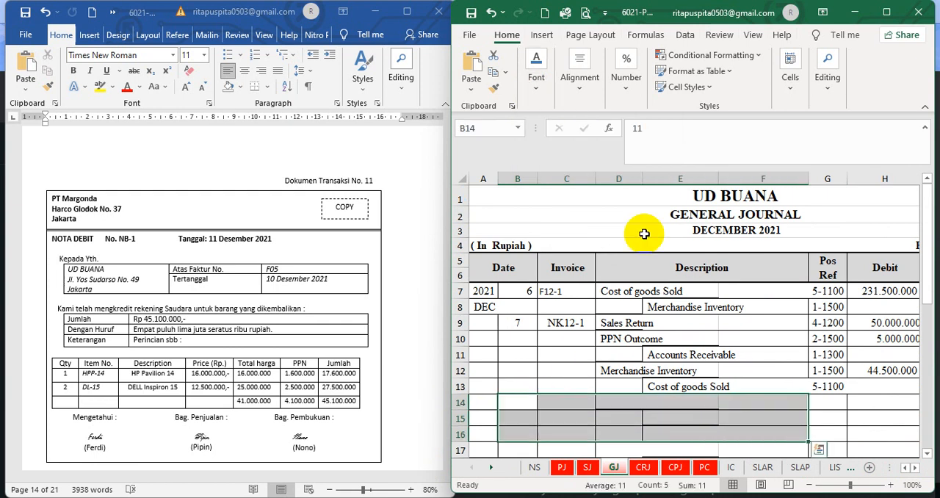
click(536, 82)
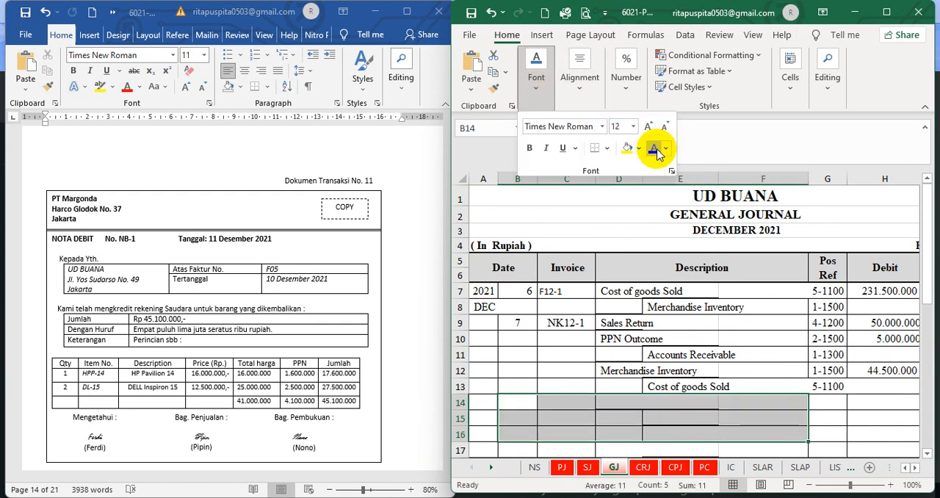
click(653, 151)
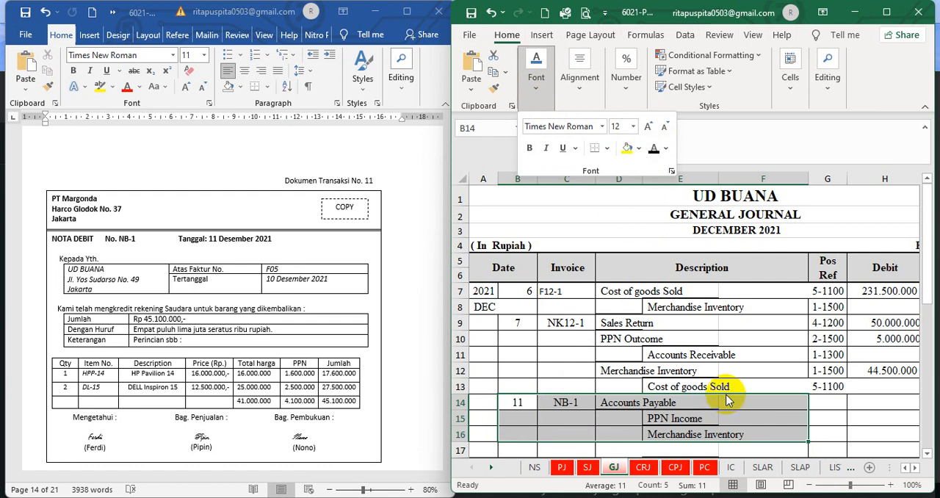
Set the font colour of general journal rows 14 to 16 to black through the Pos Ref, Debit and Credit columns
click(927, 459)
click(927, 459)
click(926, 458)
click(927, 459)
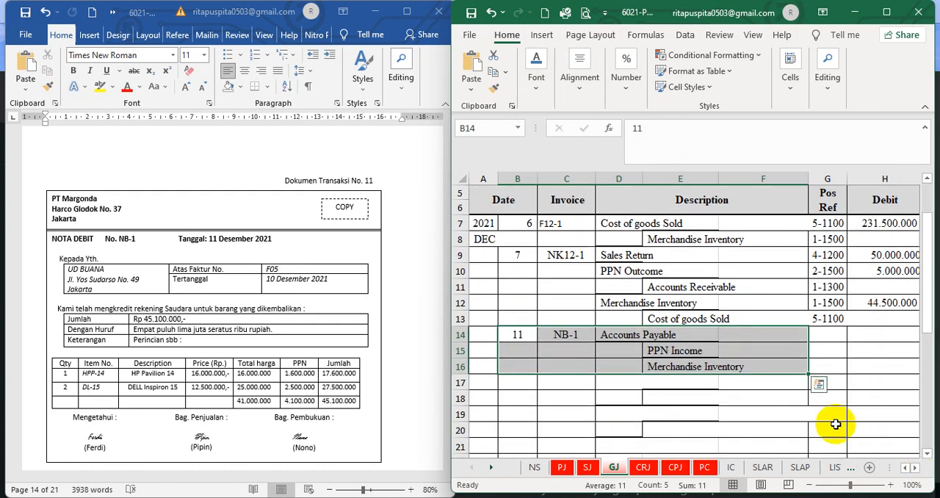
drag(517, 334, 834, 365)
click(538, 81)
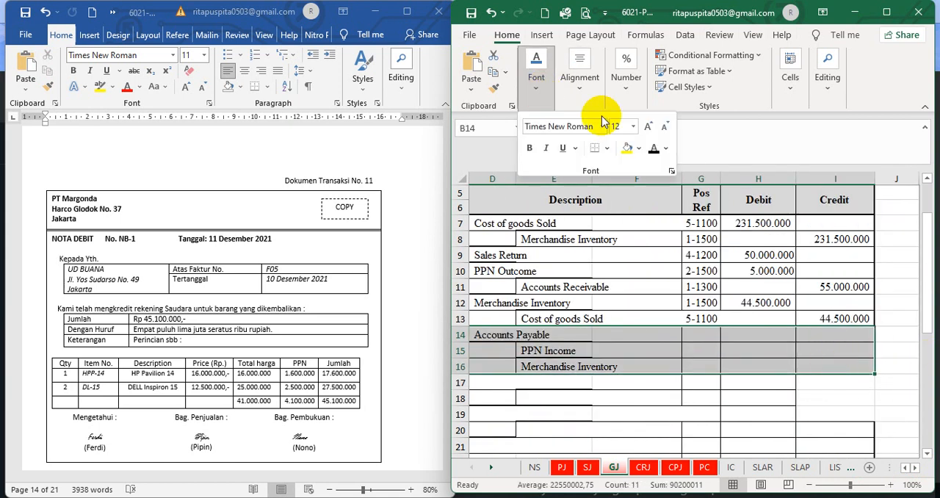
click(654, 150)
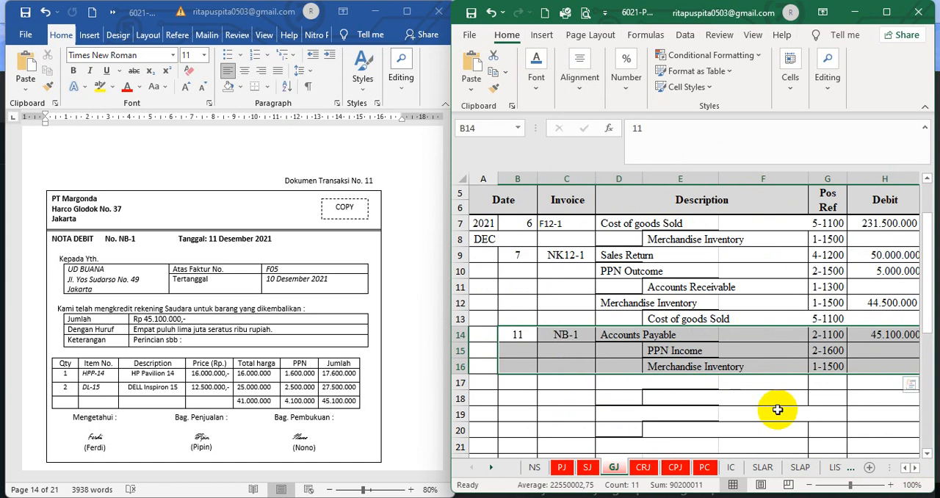
Check the NB-1 general journal entry's Accounts Payable debit and its PPN Income and Merchandise Inventory credits against the debit note
click(777, 409)
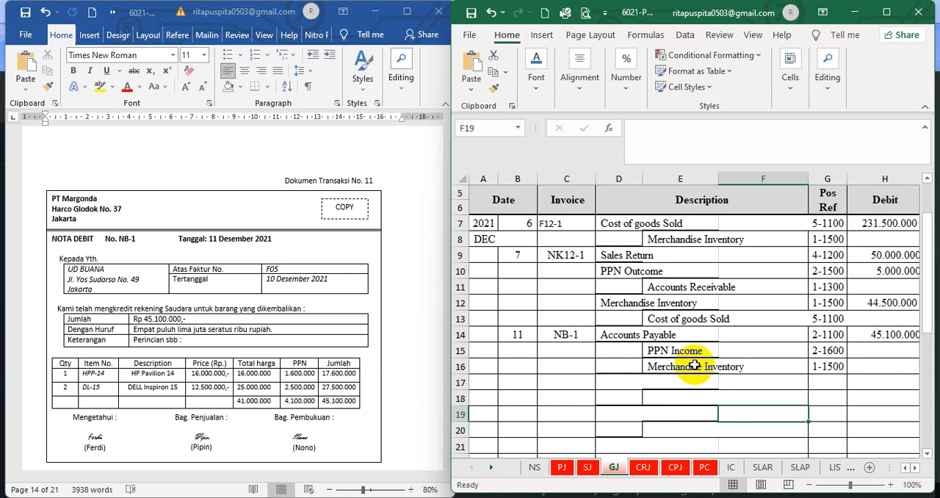
click(915, 467)
click(915, 467)
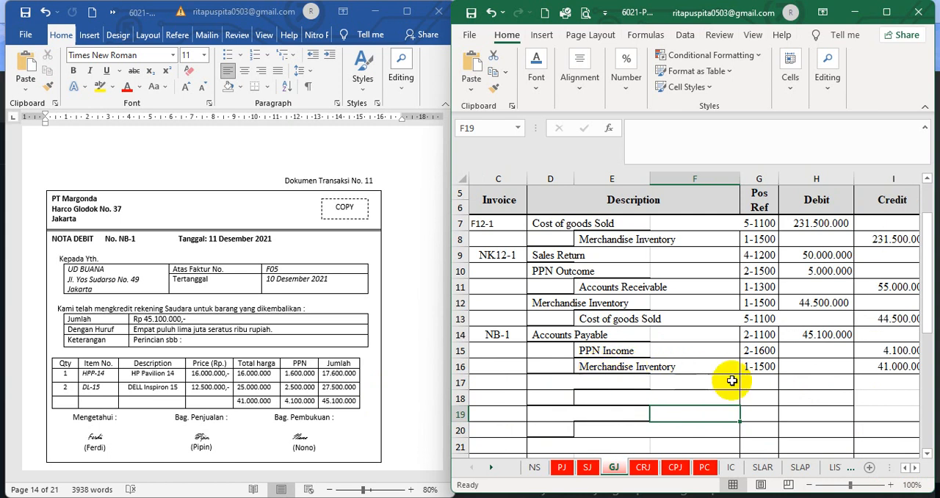
click(890, 371)
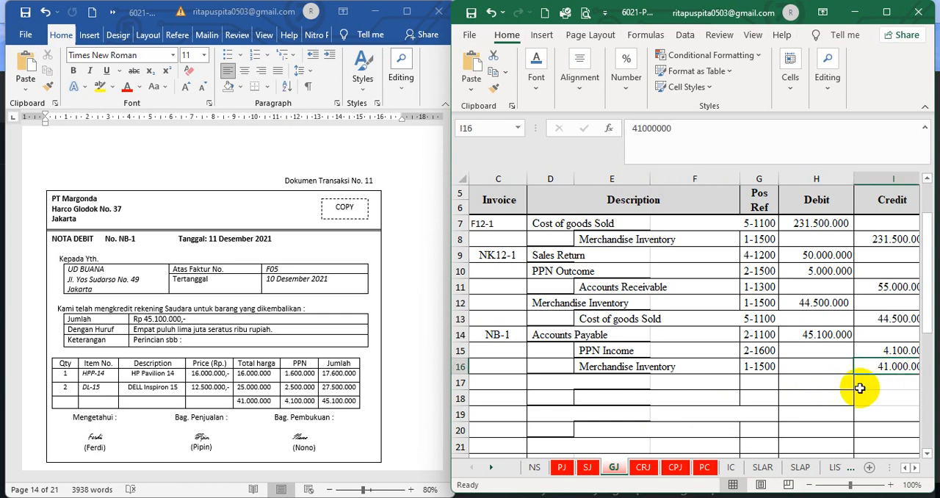
click(742, 414)
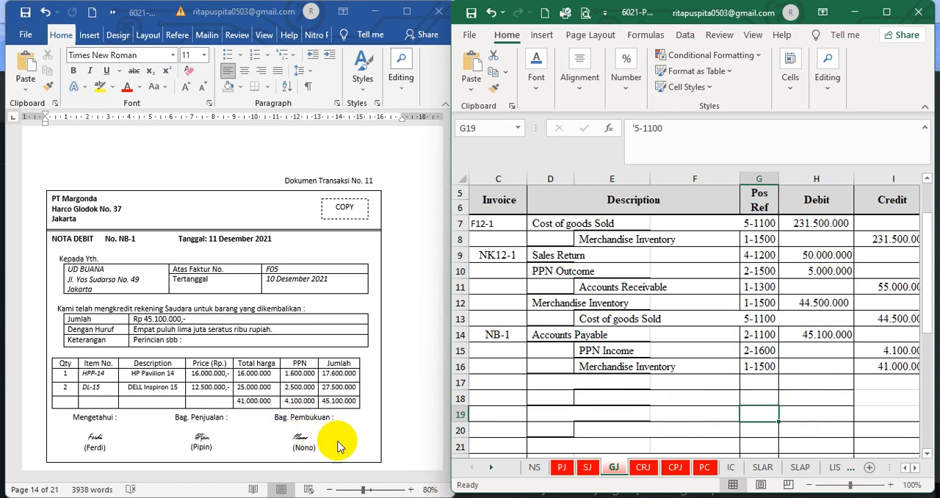
Switch to the Word document and review transaction document 12, cash receipt BKM12-3 from Digital Elex
click(423, 372)
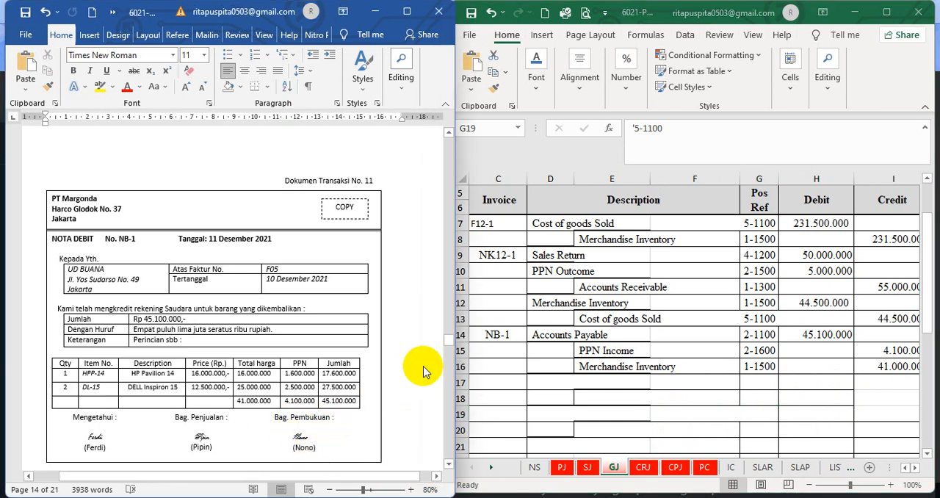
scroll(423, 372, down, 6)
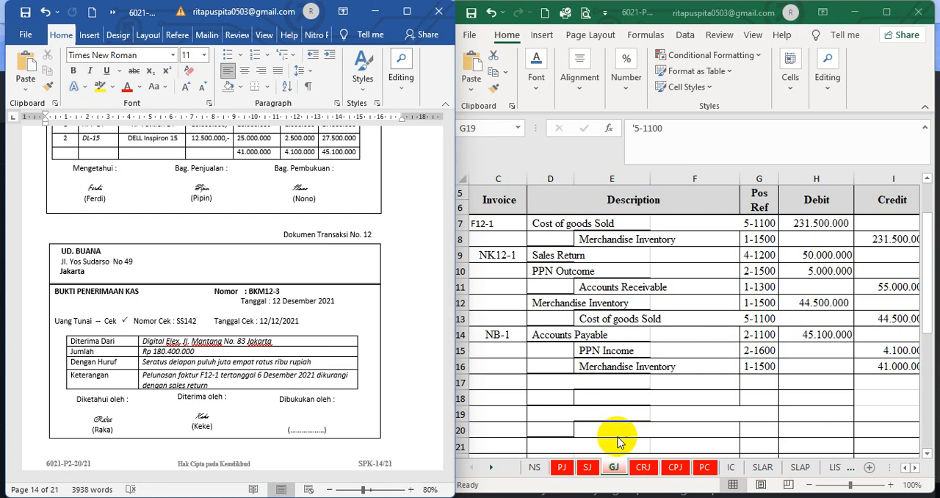
In the Excel workbook's CRJ sheet, set the font colour of hidden row 10, from day to credit total, to black
click(642, 476)
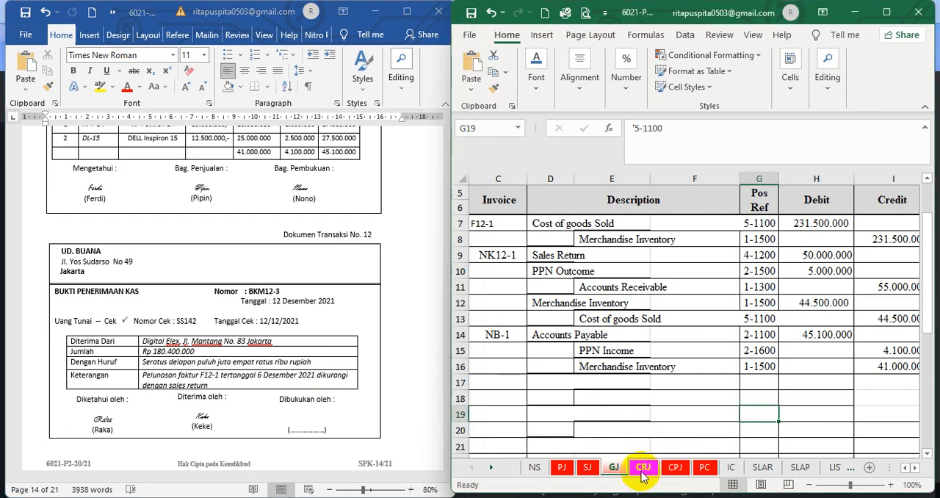
click(642, 467)
click(643, 386)
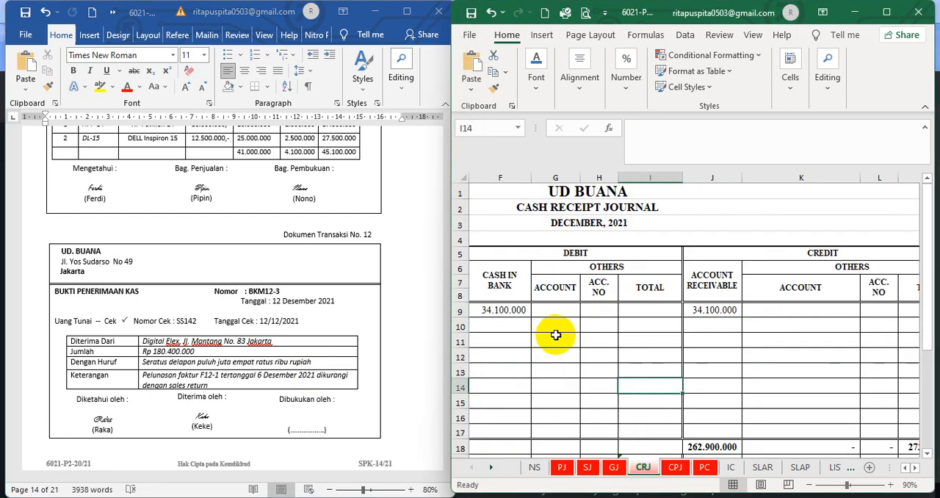
click(906, 467)
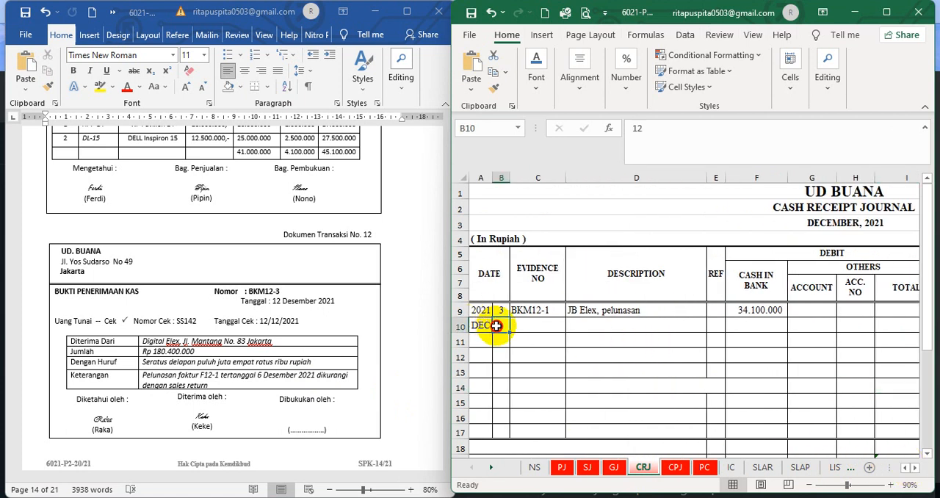
drag(488, 325, 835, 325)
click(536, 74)
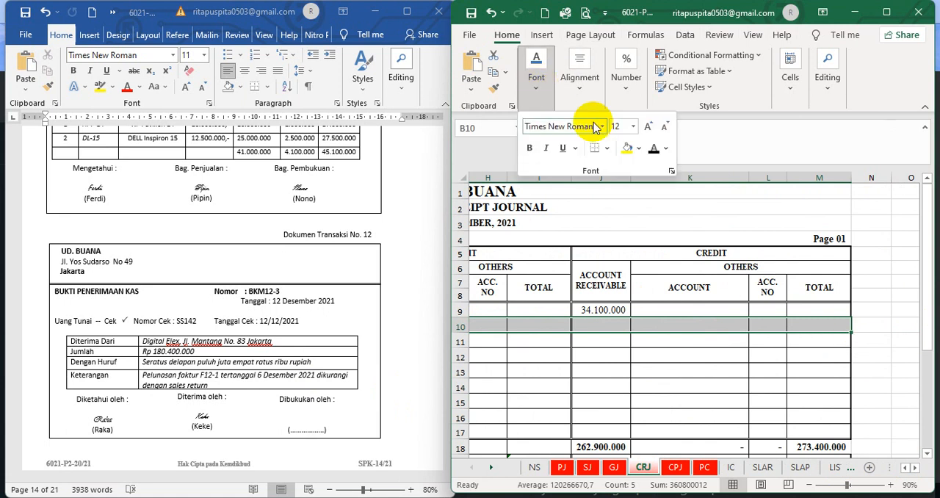
click(655, 150)
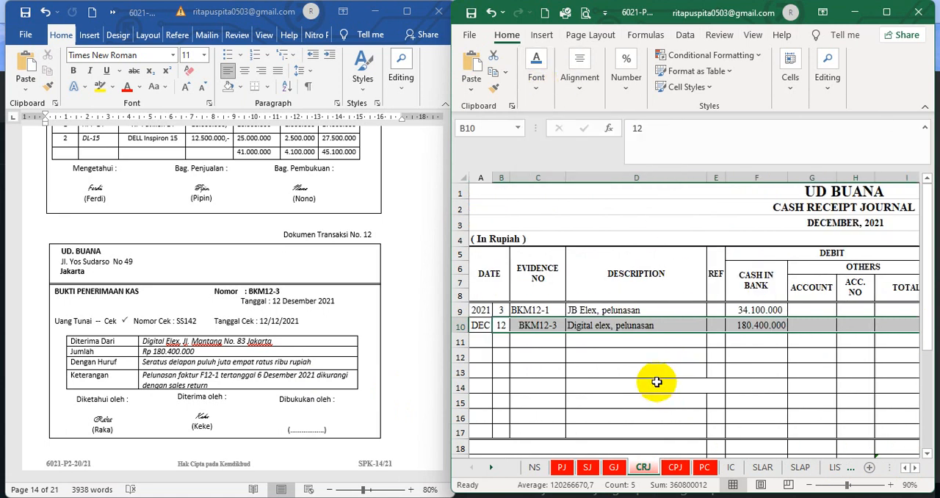
Check the day, evidence number and description of cash receipt journal row 10 against cash receipt BKM12-3
click(568, 353)
click(501, 324)
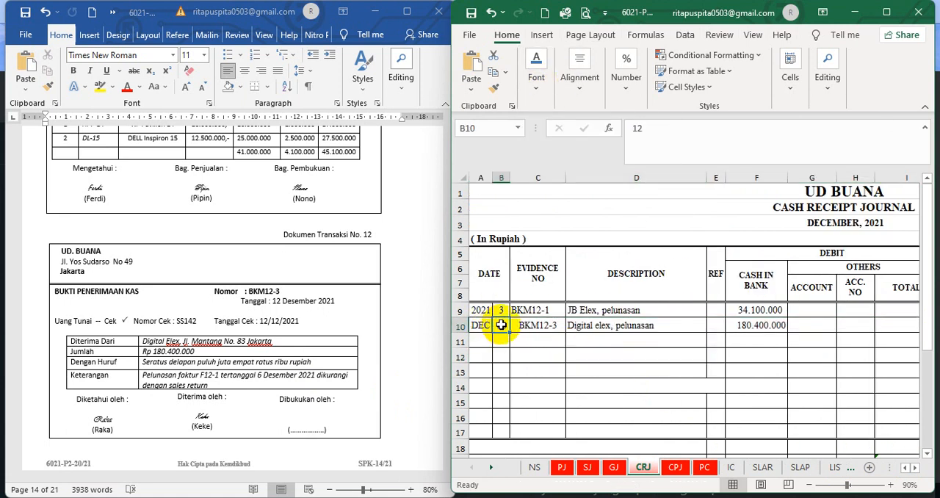
click(541, 328)
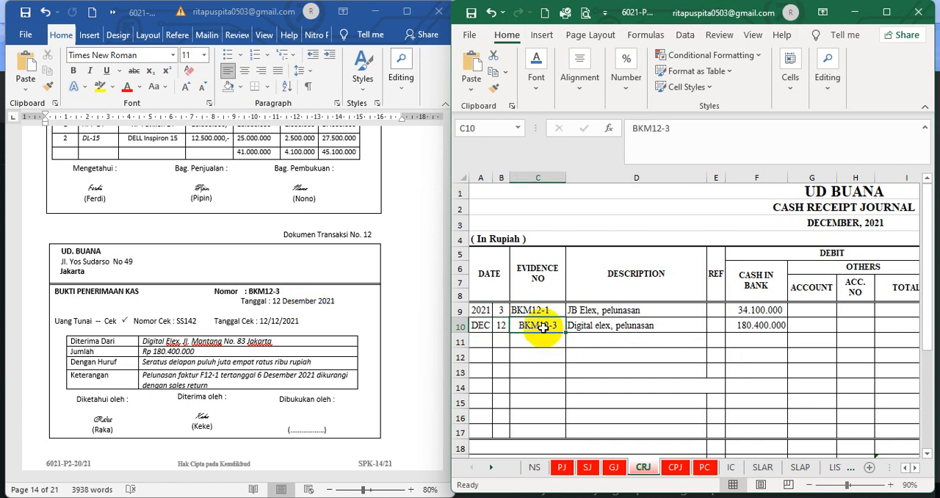
click(613, 326)
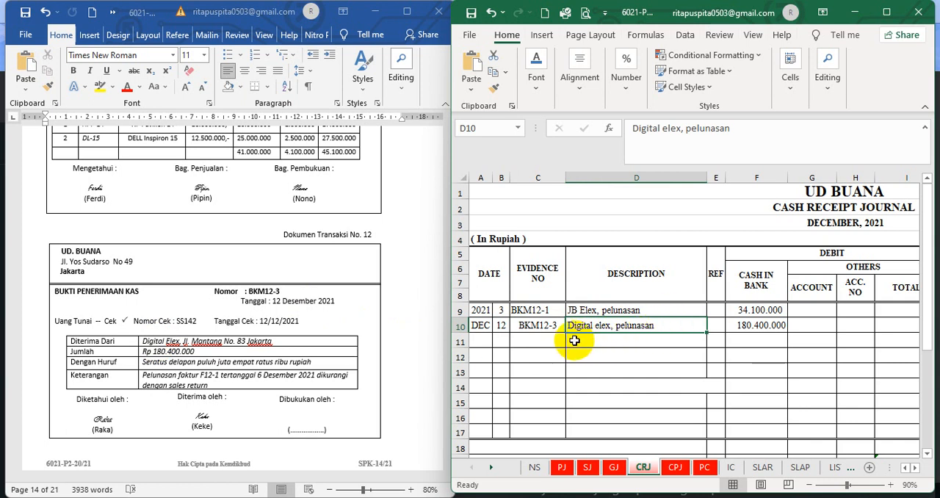
Check the Cash in Bank debit and Accounts Receivable credit in cash receipt journal row 10 against cash receipt BKM12-3
click(755, 328)
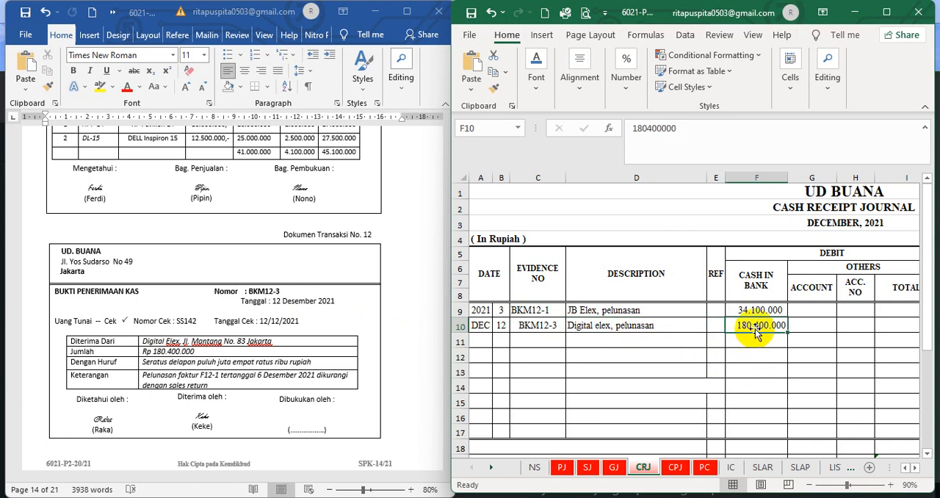
click(914, 467)
click(915, 468)
click(914, 467)
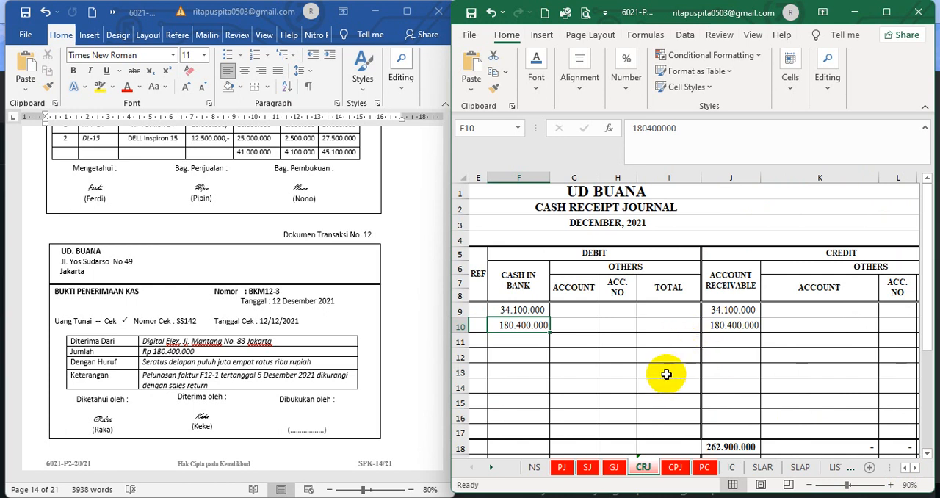
In the SLAR sheet's Digital Elex ledger, set the font colour of hidden row 24, from day to credit balance, to black
click(768, 472)
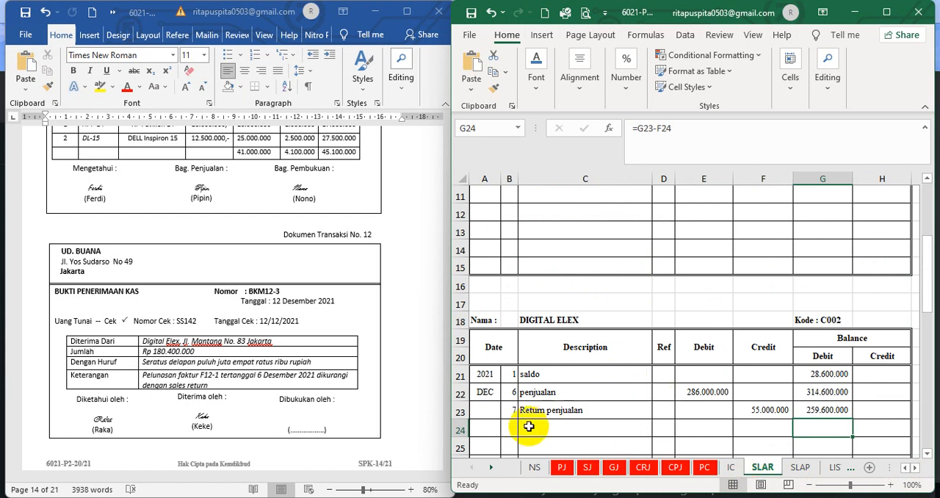
drag(511, 431, 863, 423)
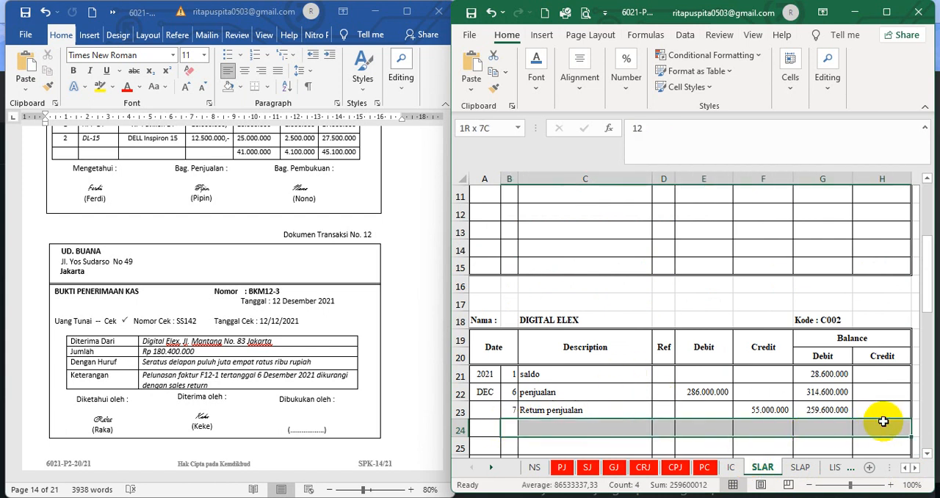
click(535, 77)
click(652, 149)
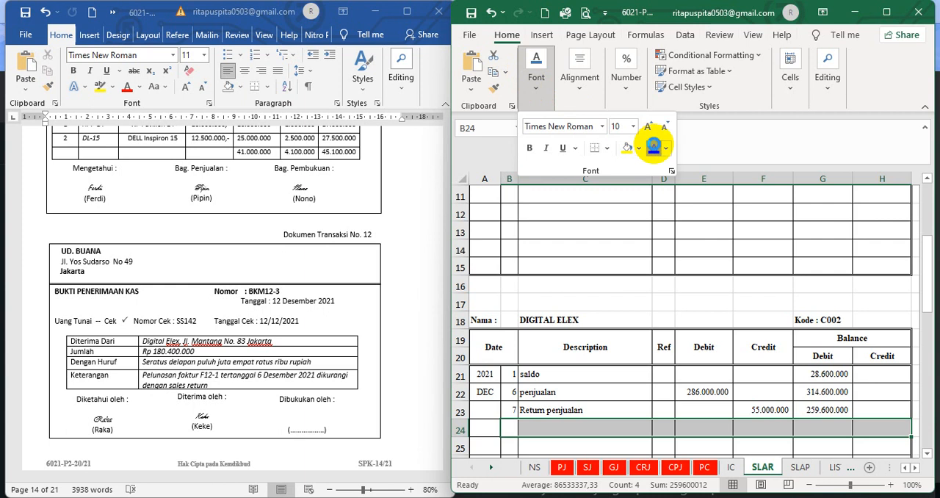
click(605, 343)
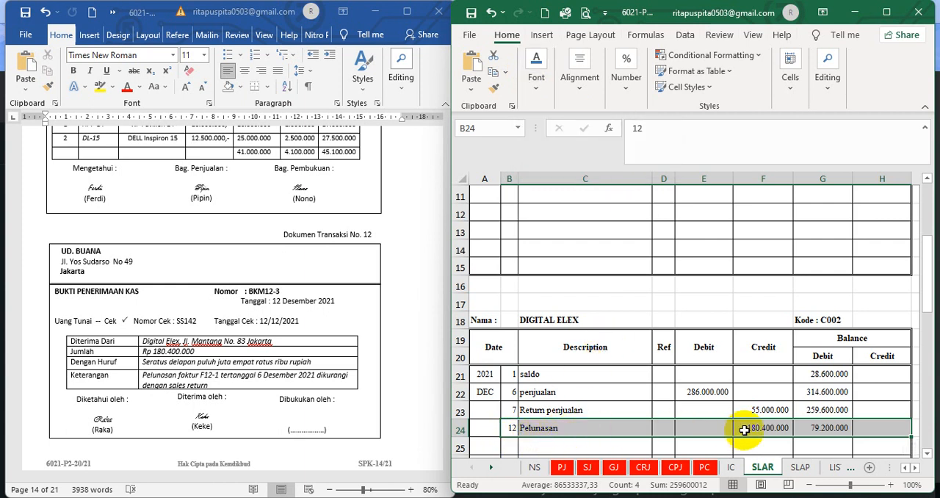
click(773, 443)
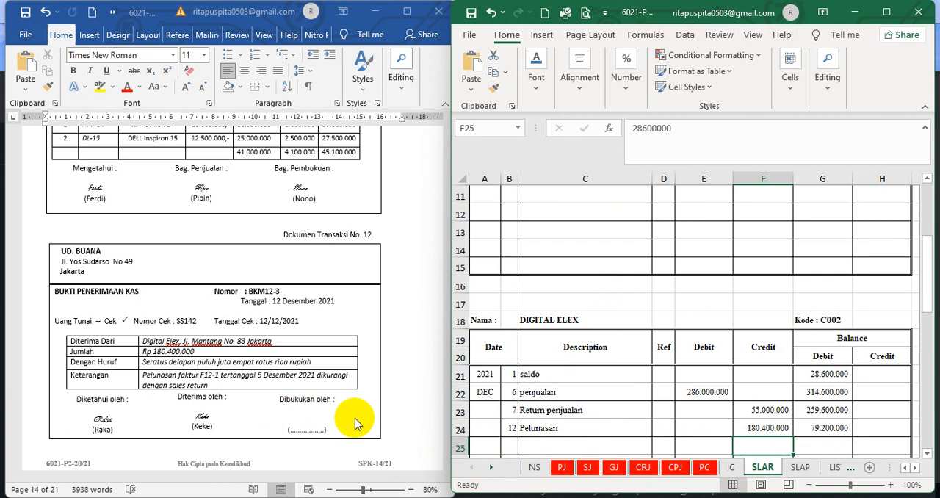
Switch to the Word document and review transaction document 13, cash sale note KN01 dated 13 December 2021
scroll(365, 385, down, 8)
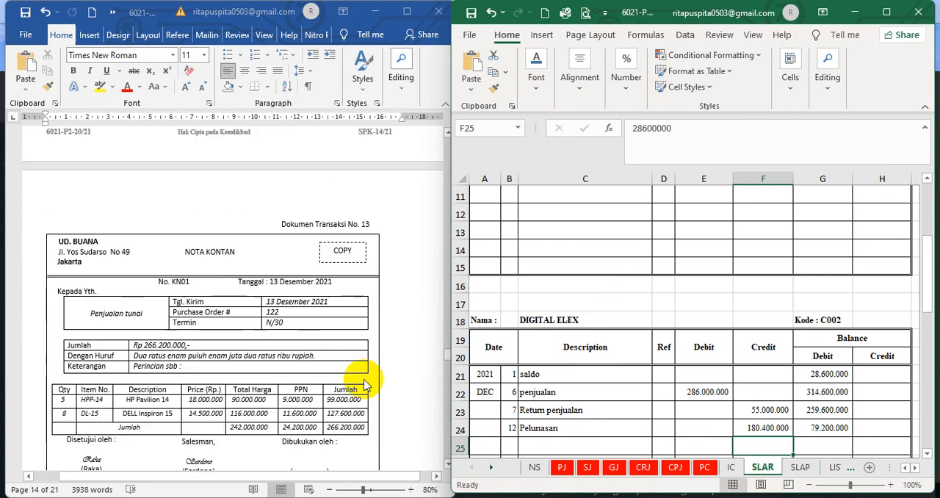
scroll(365, 385, down, 2)
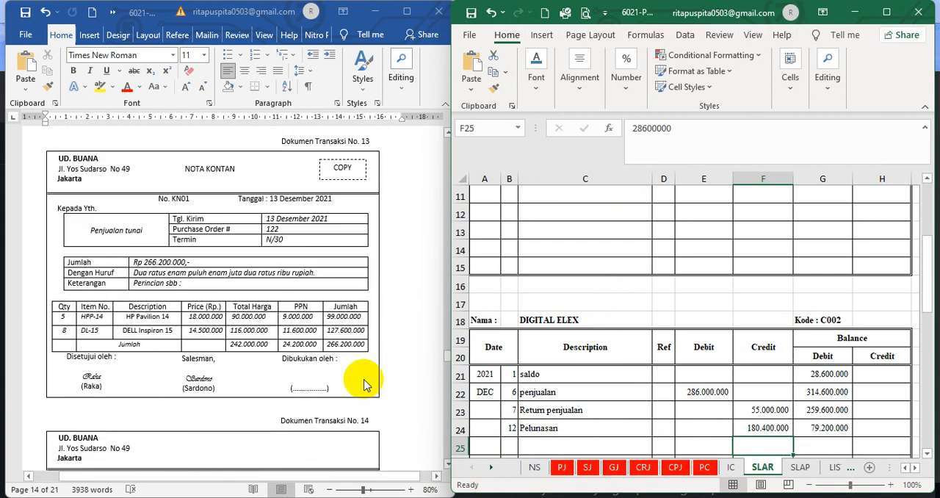
click(409, 280)
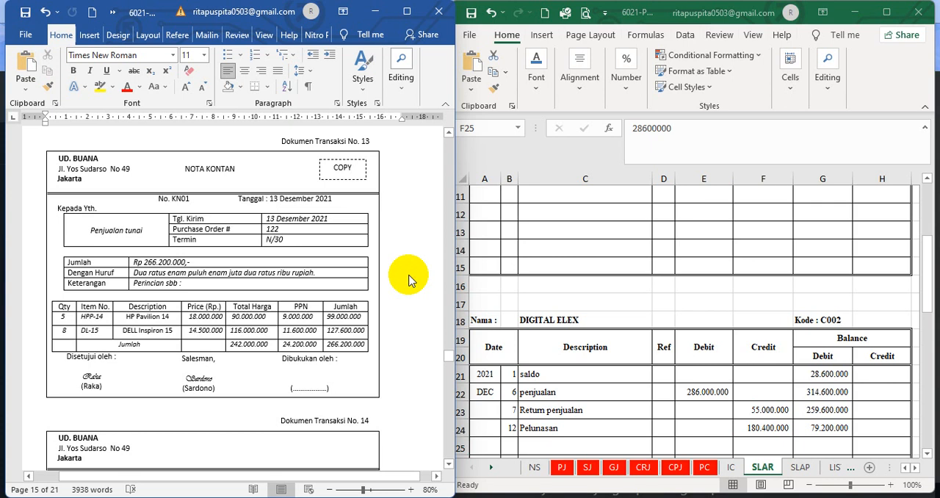
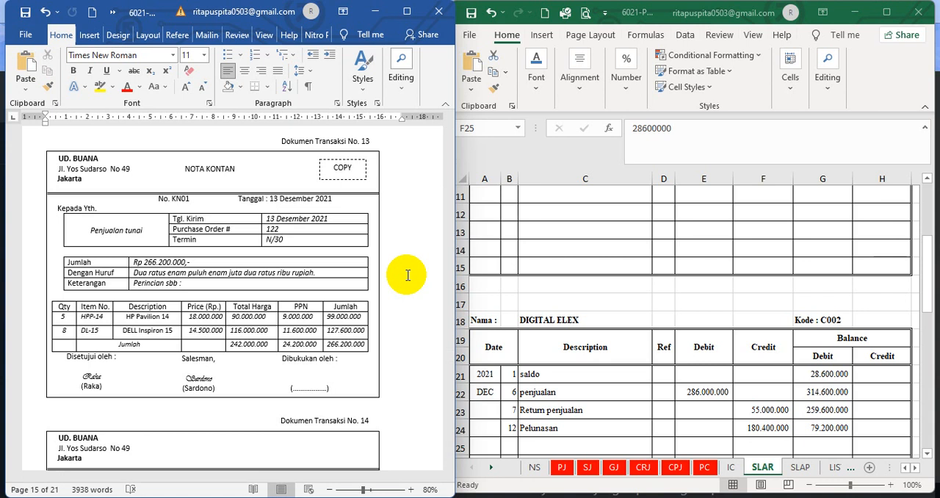
In the CRJ sheet, set the font colour of hidden rows 11 to 13, from day to credit account number, to black
click(643, 470)
click(643, 470)
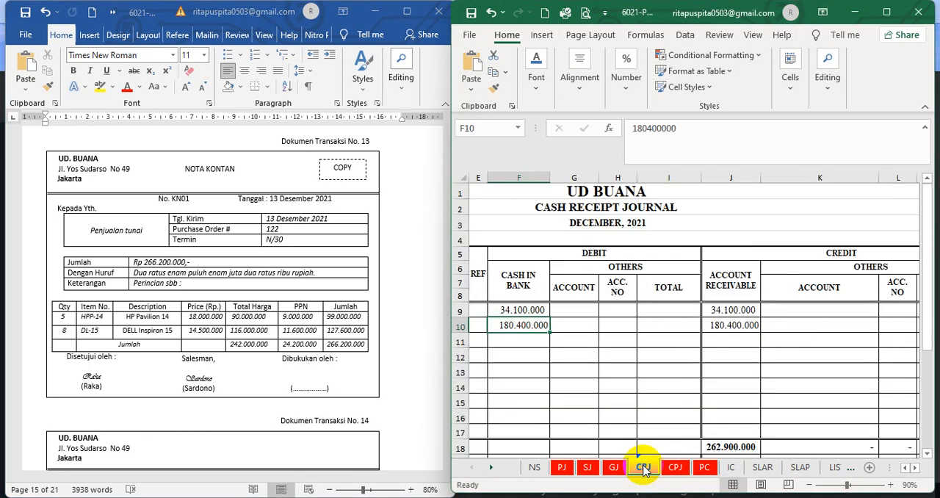
click(664, 356)
click(905, 467)
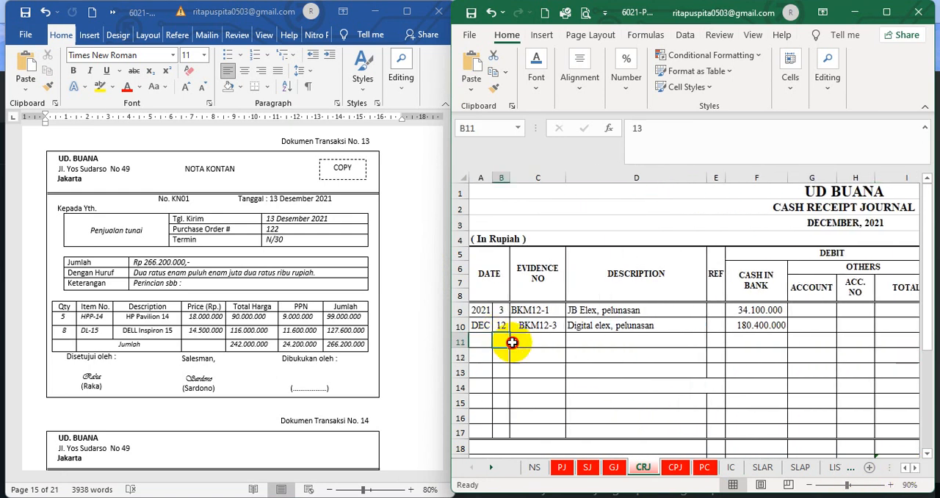
drag(510, 342, 908, 372)
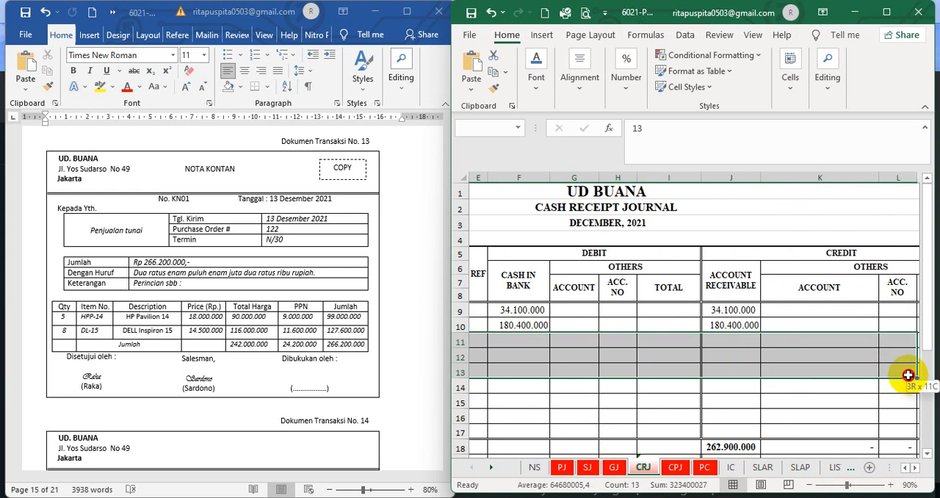
click(535, 76)
click(652, 148)
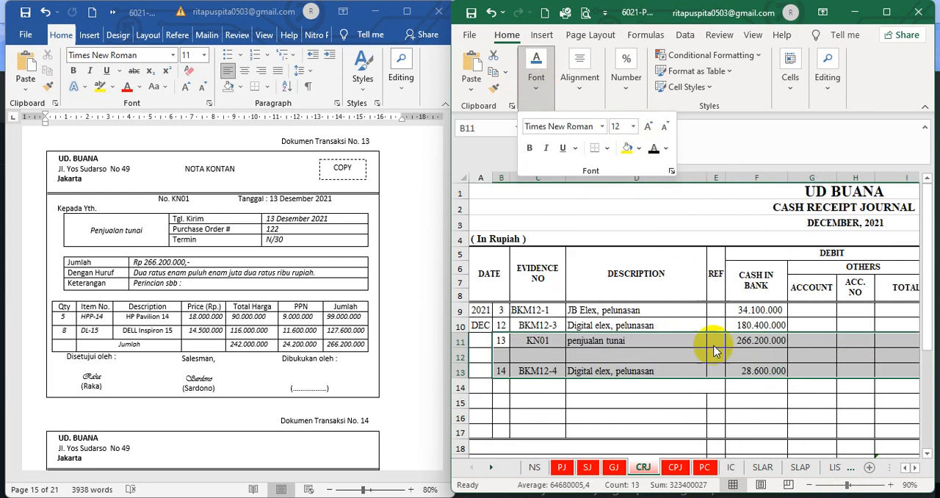
click(688, 404)
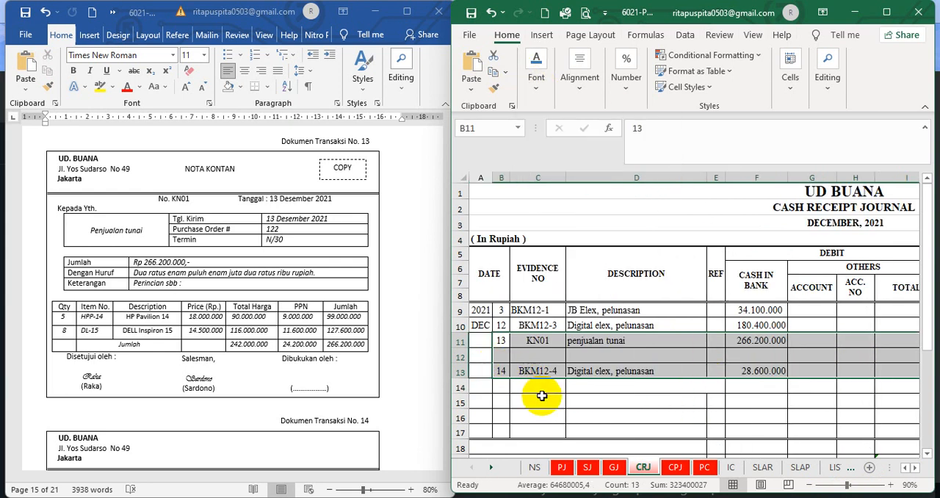
Hide cash receipt journal row 13, the BKM12-4 entry, again by setting its font colour to white across all columns
click(522, 373)
click(503, 358)
drag(503, 358, 884, 396)
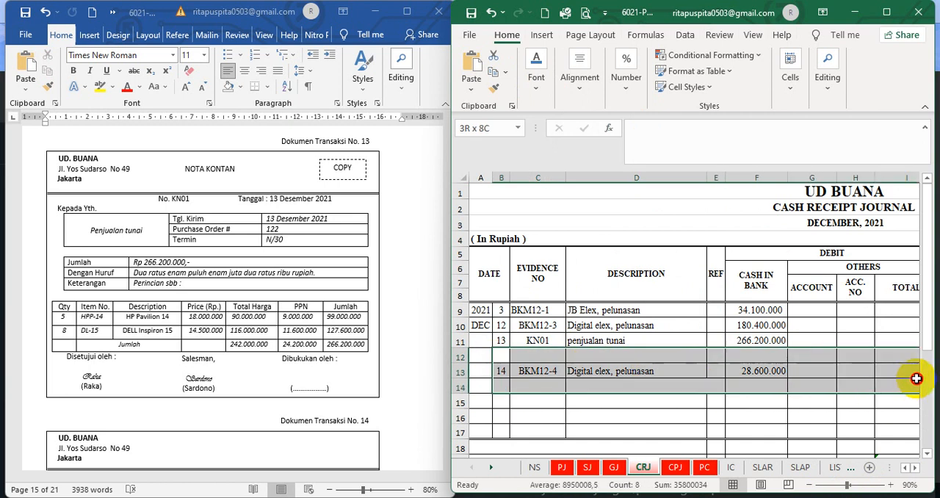
click(716, 386)
drag(503, 372, 803, 370)
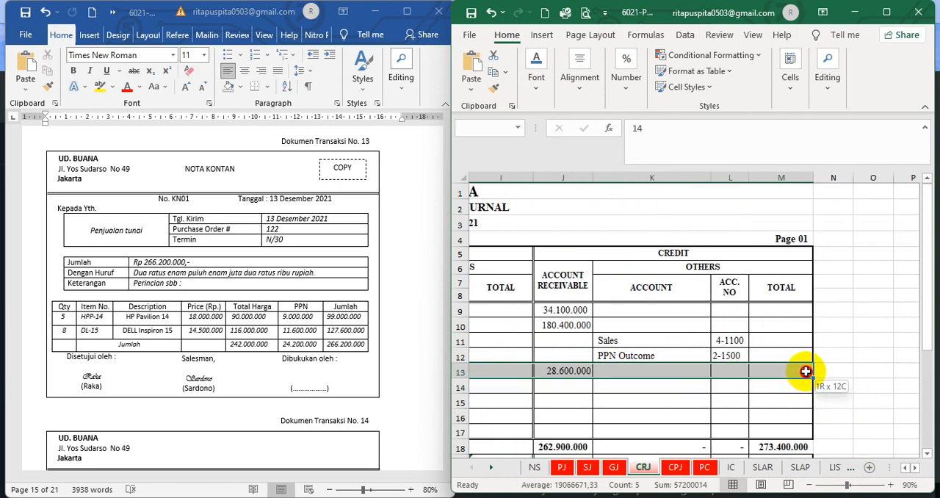
click(536, 73)
click(655, 151)
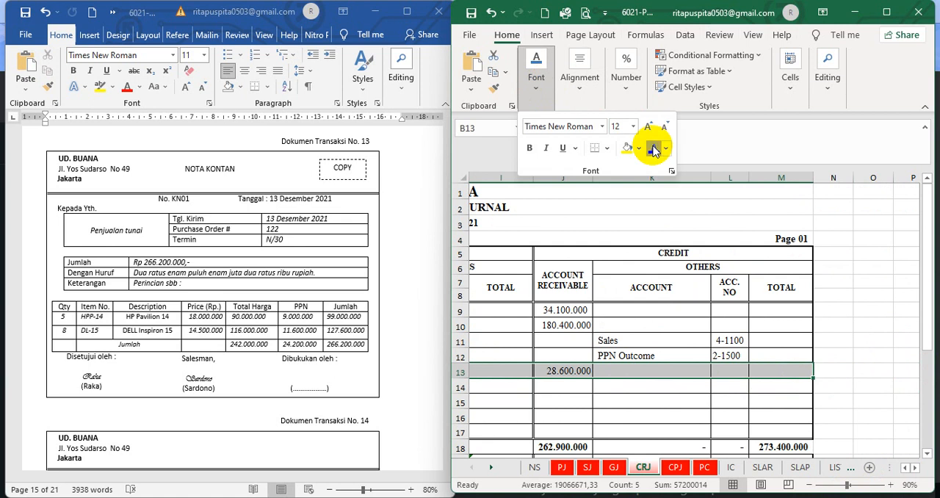
click(541, 80)
click(534, 85)
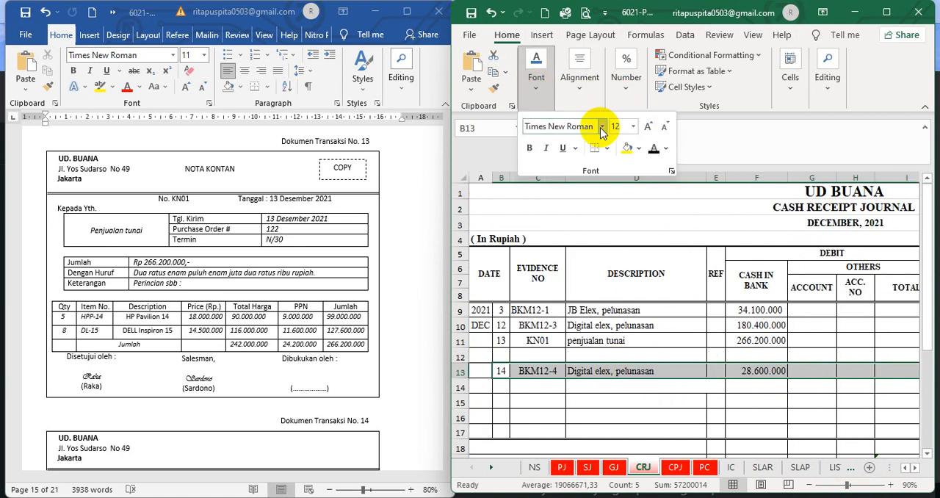
click(665, 149)
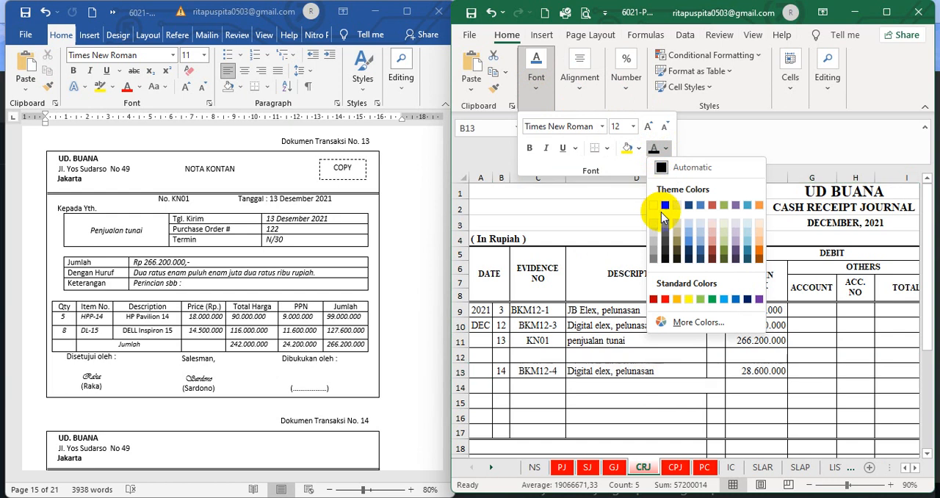
click(653, 205)
click(584, 413)
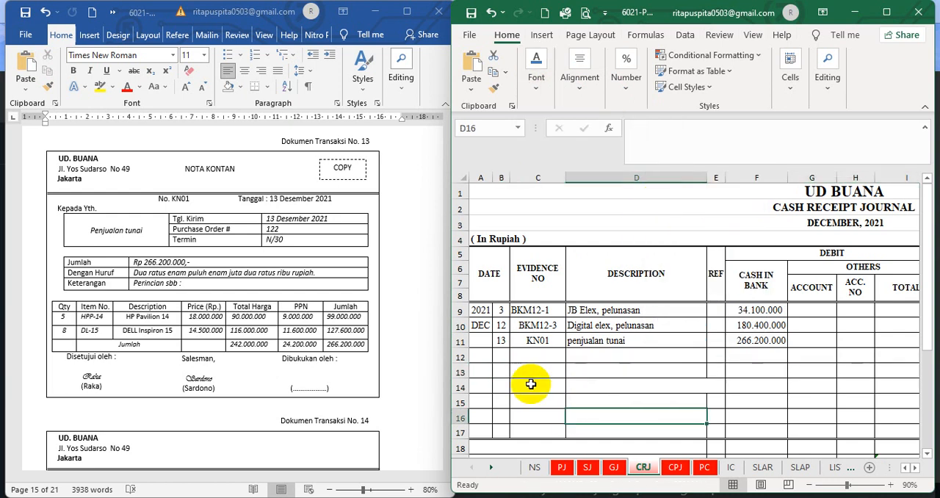
Check the day, description and Cash in Bank debit in cash receipt journal row 11 against cash sale note KN01
click(503, 340)
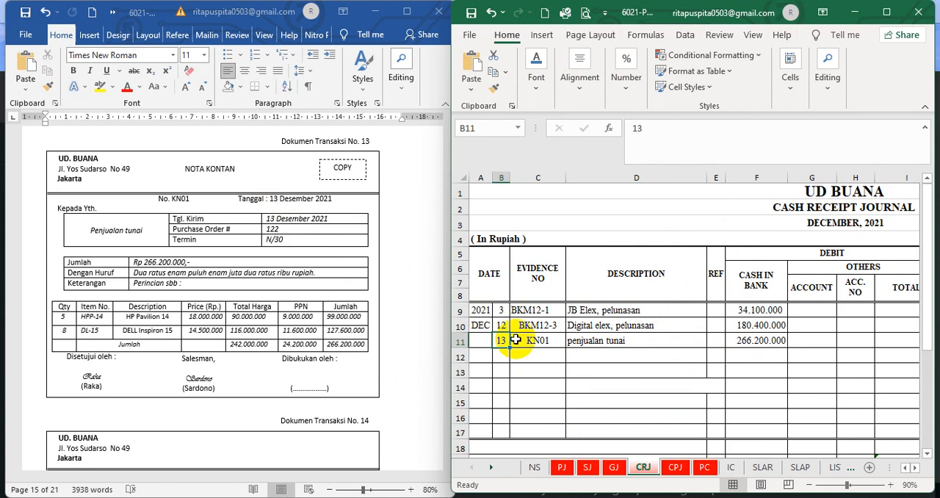
click(590, 342)
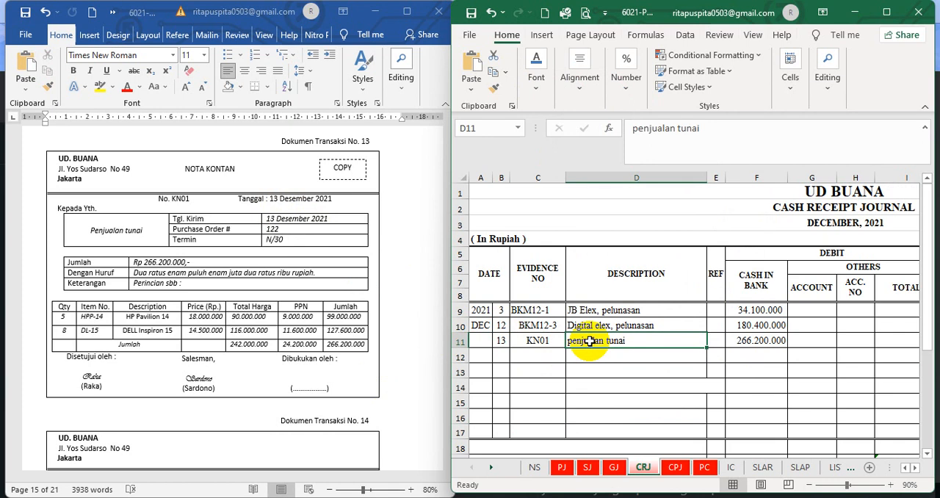
click(915, 467)
click(916, 468)
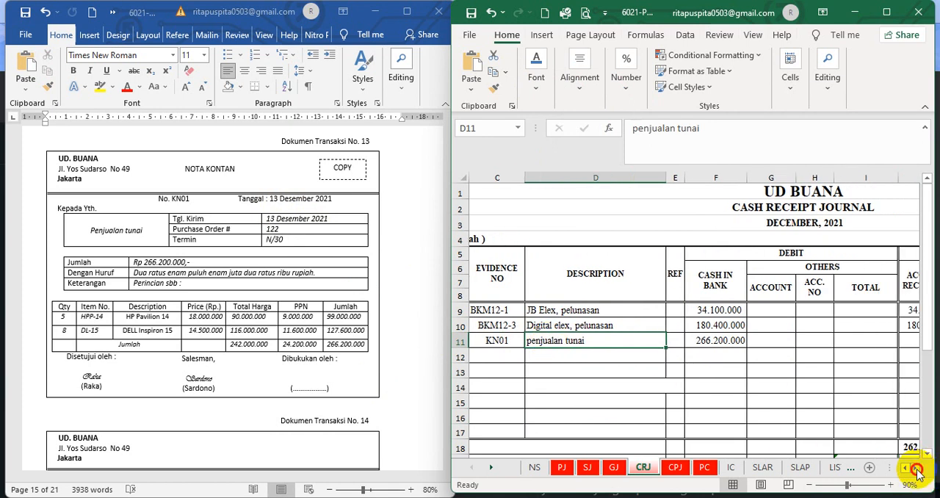
click(915, 468)
click(651, 344)
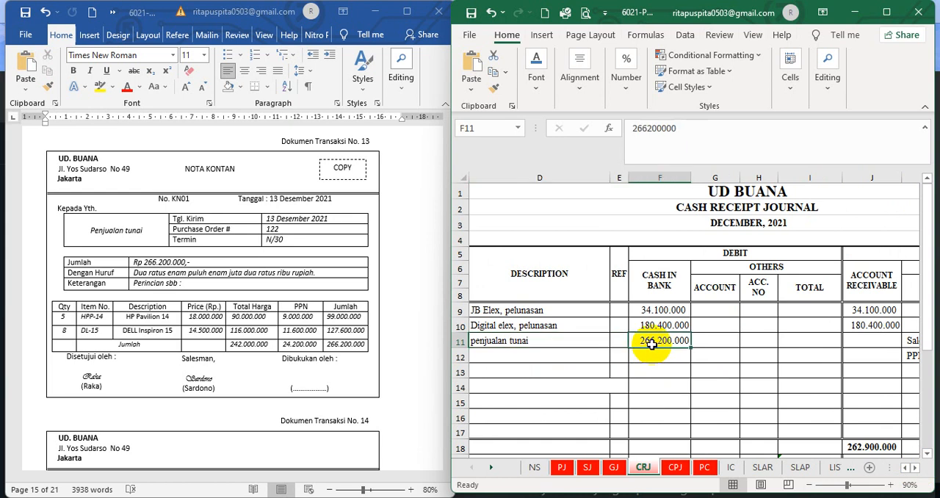
click(916, 468)
click(915, 468)
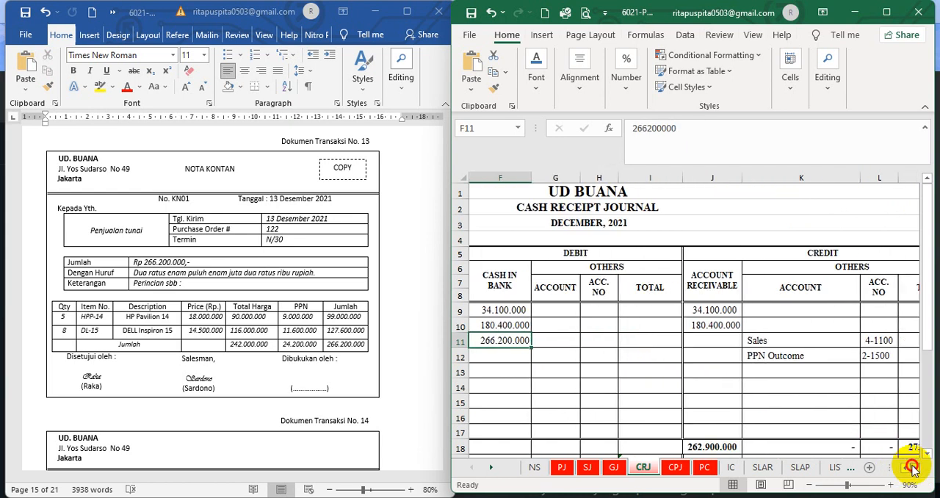
click(916, 468)
Check the Sales credit account in row 11 and look up Sales in the NS sheet's account list
click(723, 343)
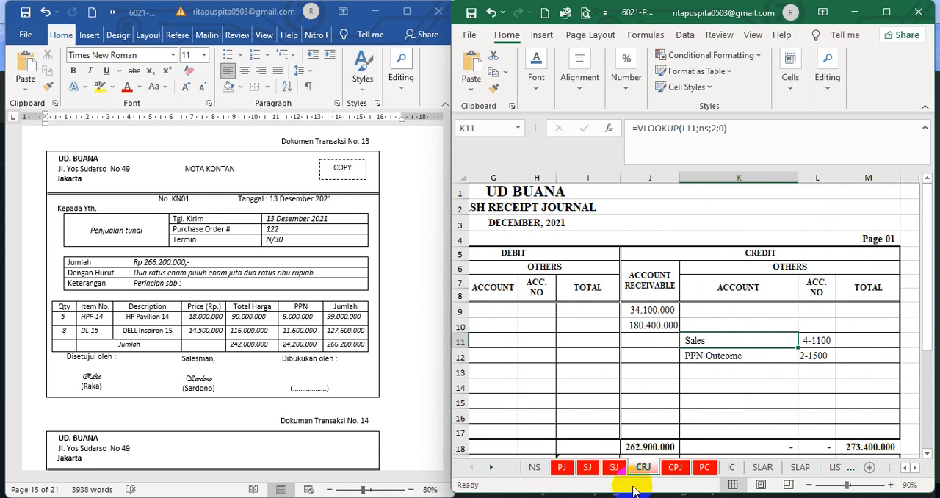
click(535, 467)
scroll(535, 391, down, 7)
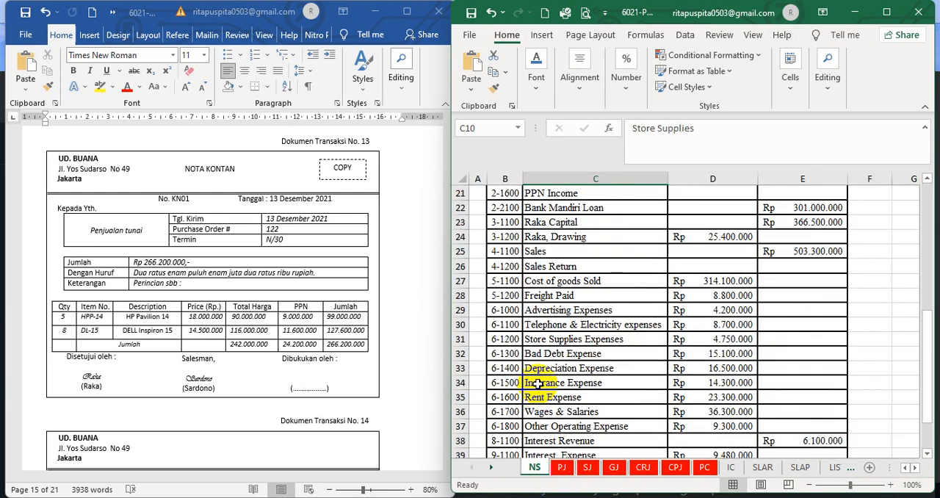
click(564, 251)
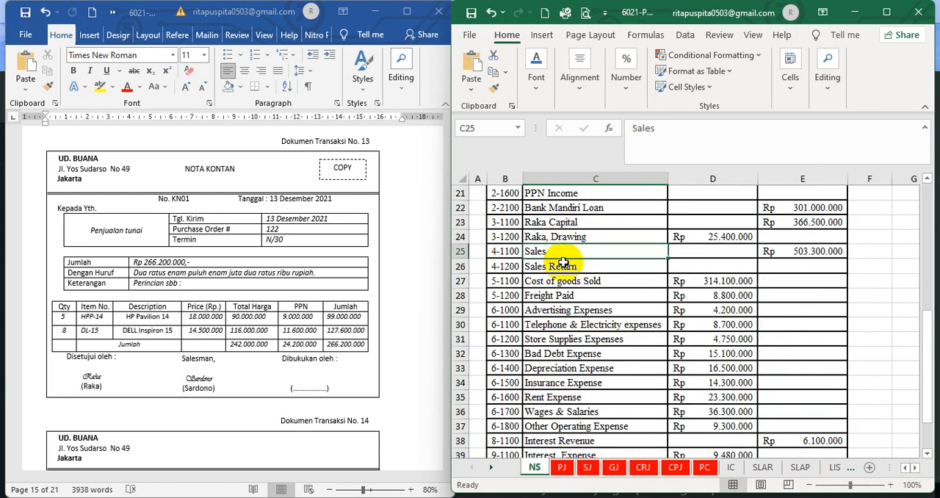
click(562, 467)
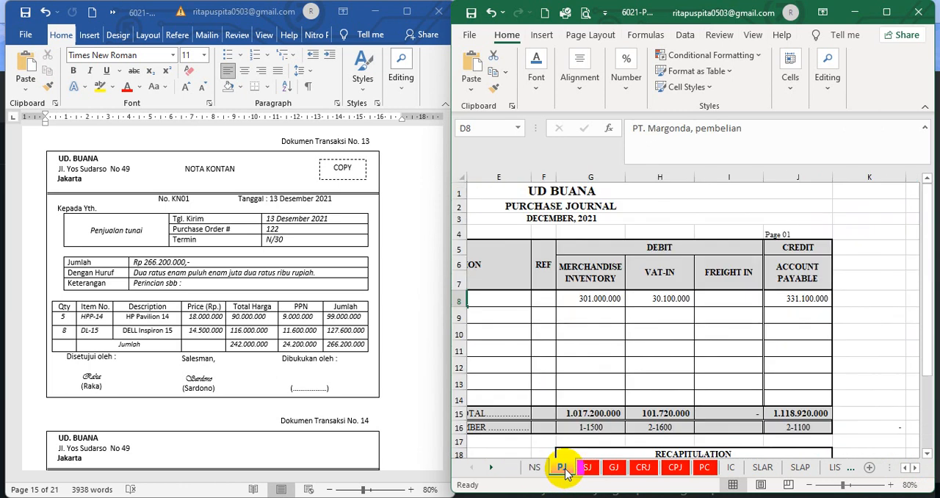
In the CRJ sheet, set the font colour of the hidden Sales and PPN Outcome credit totals in M11:M12 to black
click(644, 468)
click(744, 404)
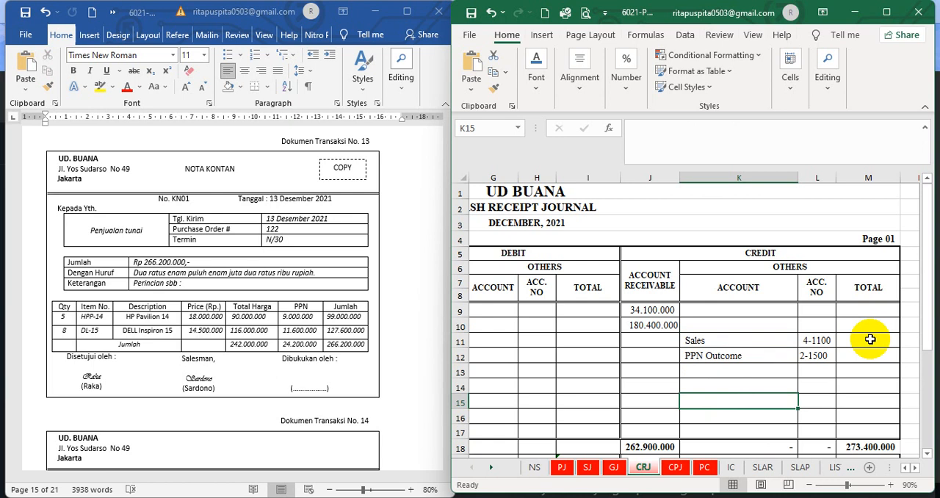
drag(869, 339, 872, 351)
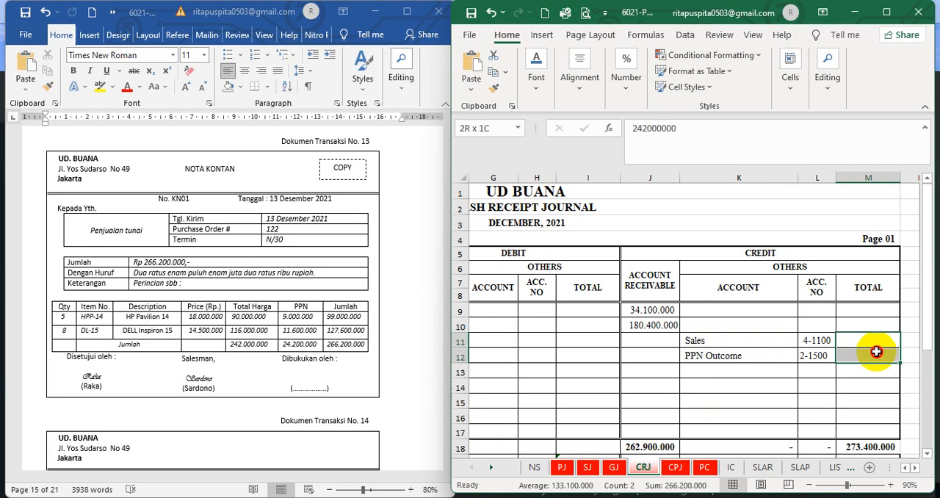
click(534, 87)
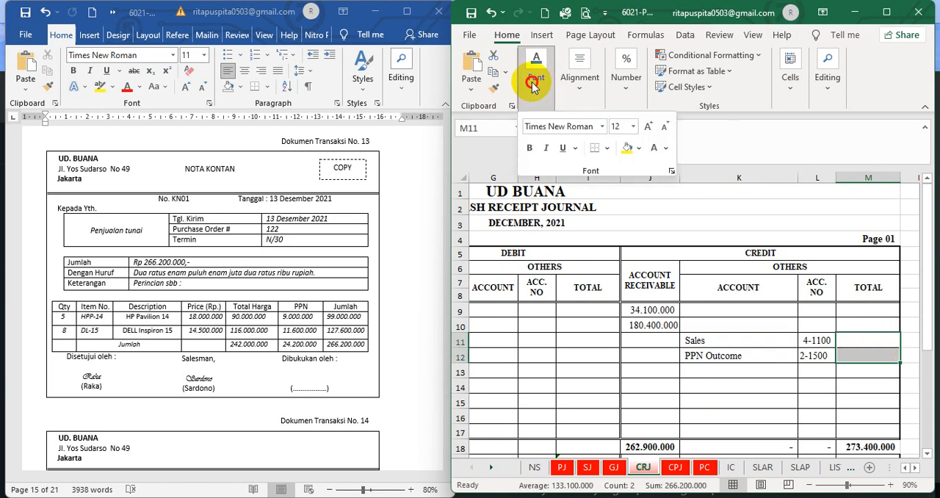
click(665, 148)
click(663, 166)
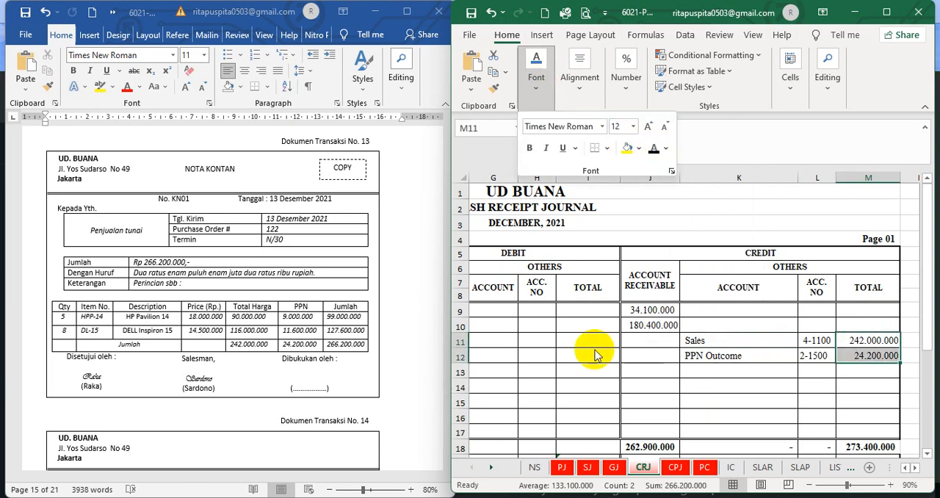
click(845, 416)
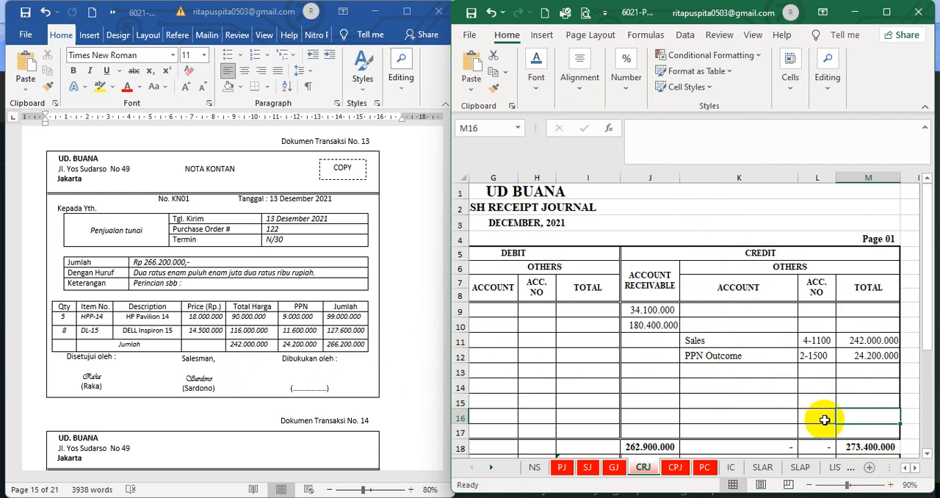
click(780, 405)
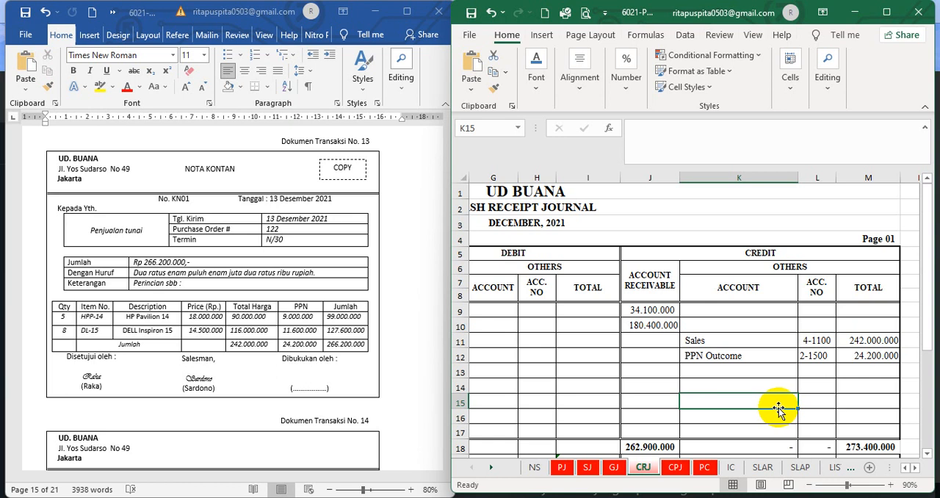
In the IC sheet's HP Pavilion 14 card, set the font colour of hidden row 14, from day to balance total, to black
click(731, 468)
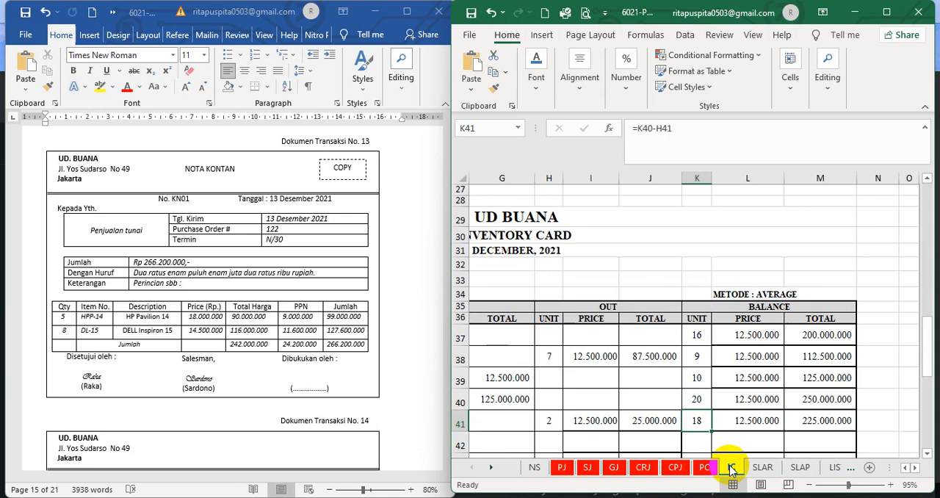
click(906, 468)
scroll(932, 340, up, 9)
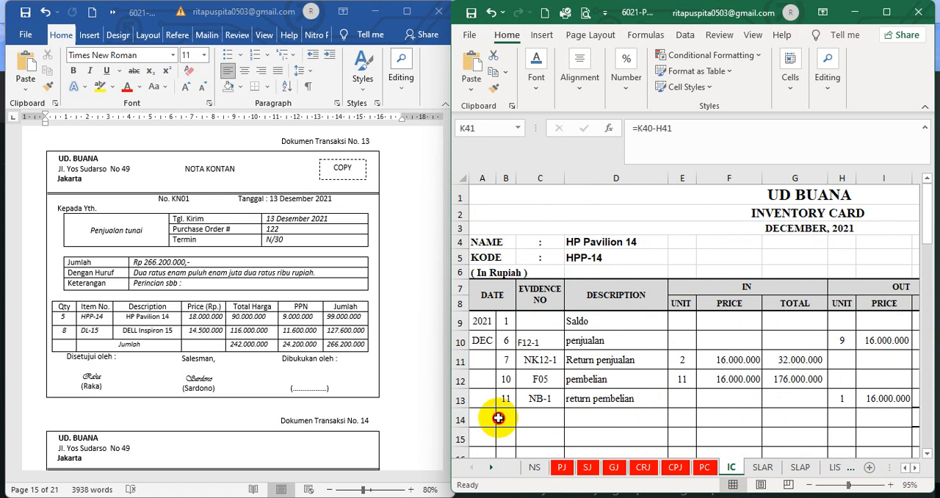
drag(501, 417, 837, 420)
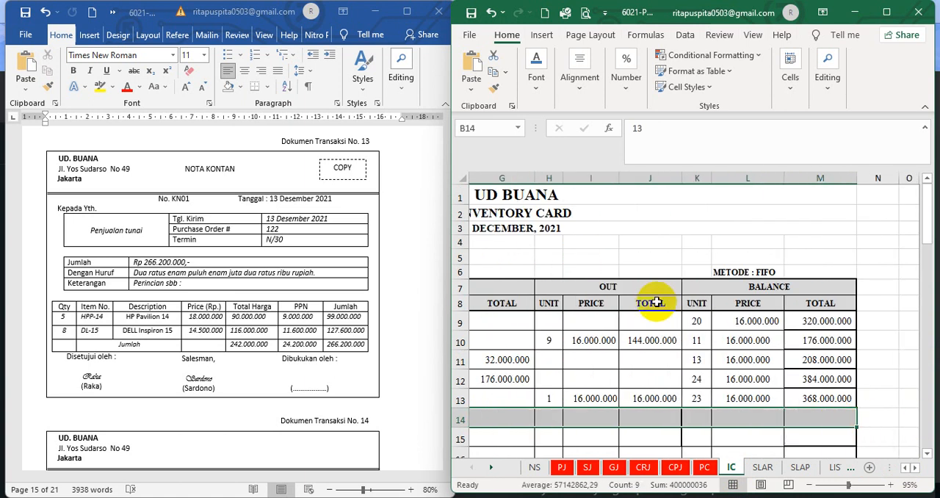
click(535, 79)
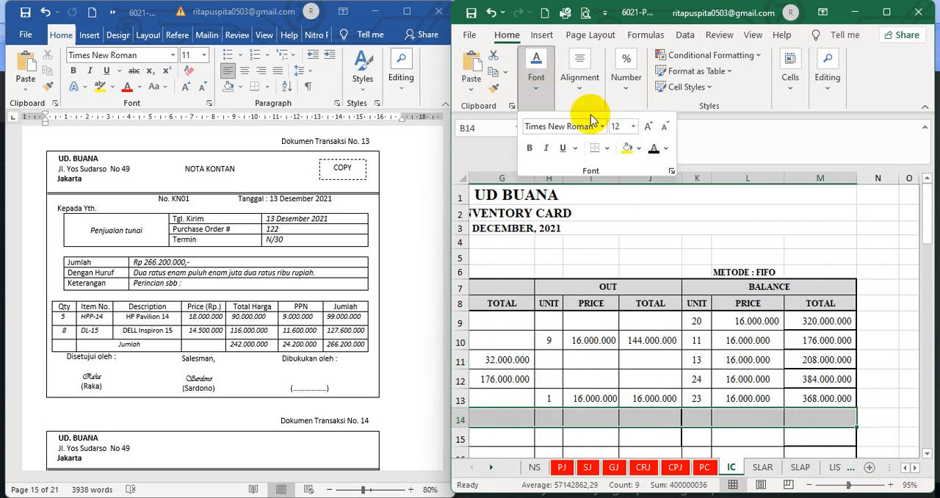
click(653, 149)
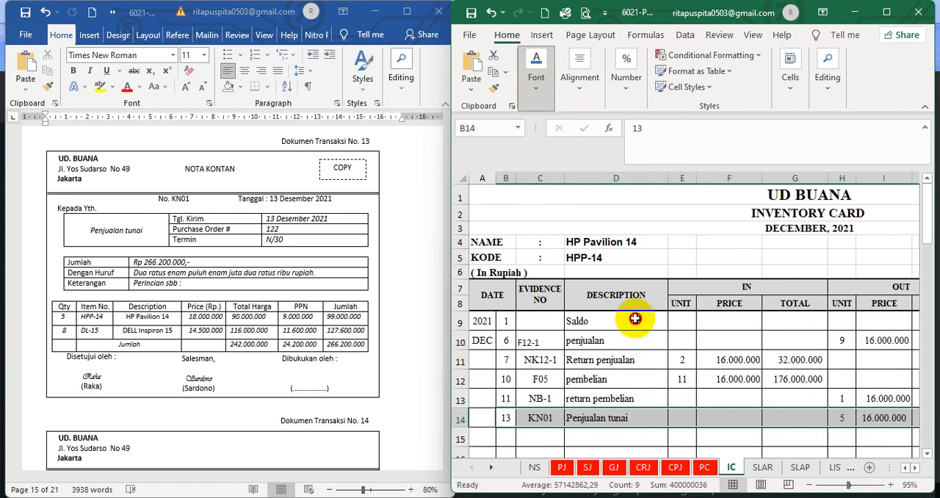
click(534, 437)
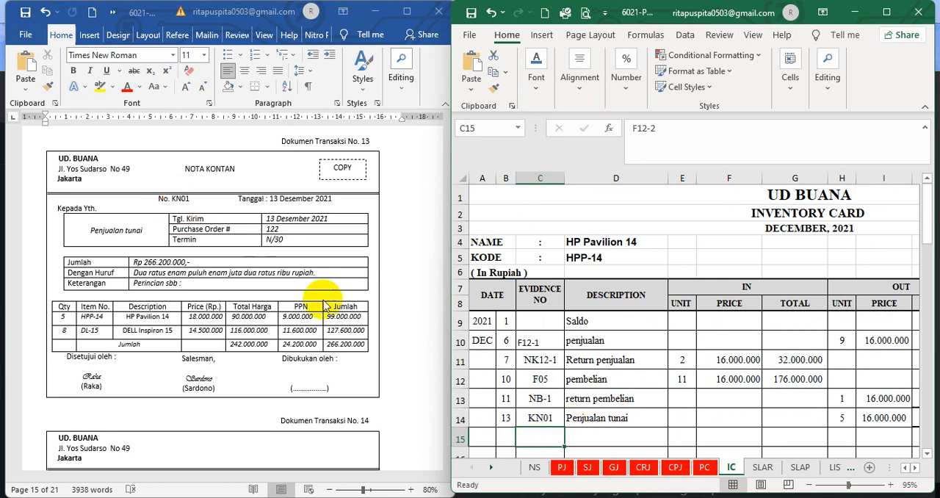
Check the outgoing units and the balance unit formula in row 14 of the HP Pavilion 14 card against note KN01
click(838, 423)
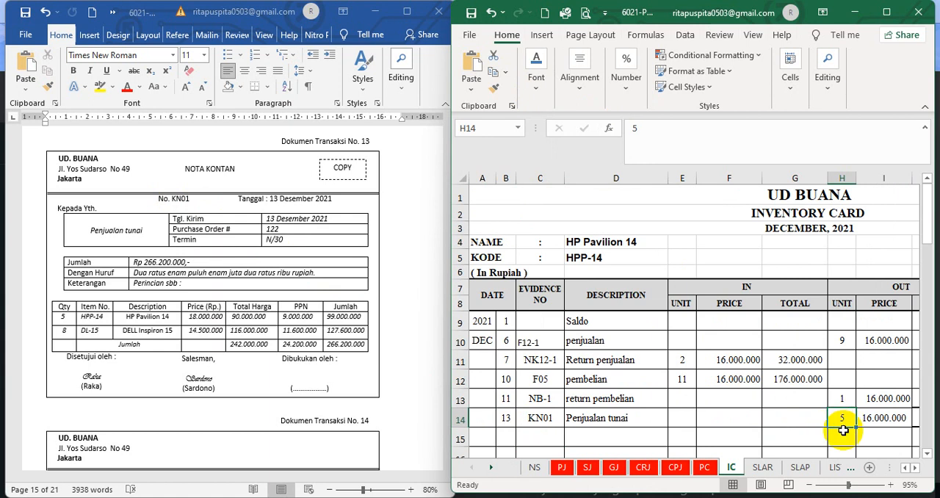
click(914, 467)
click(914, 467)
click(914, 468)
click(914, 467)
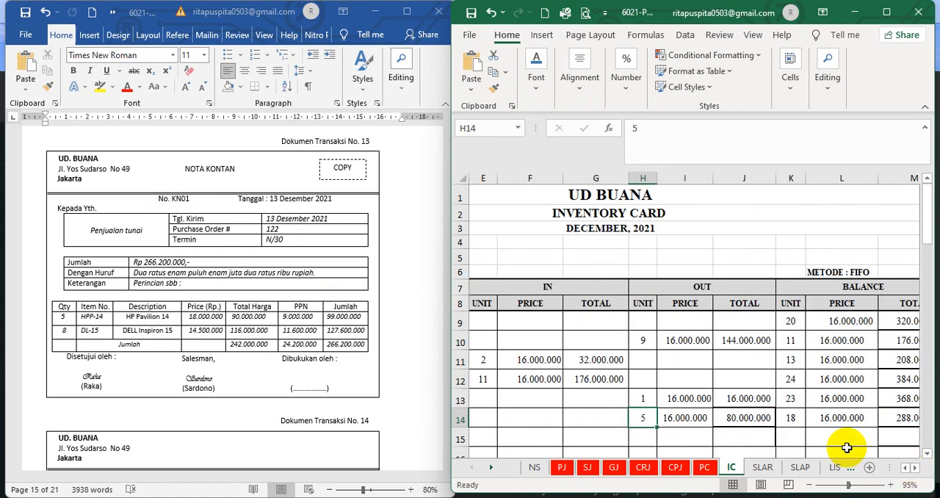
click(791, 418)
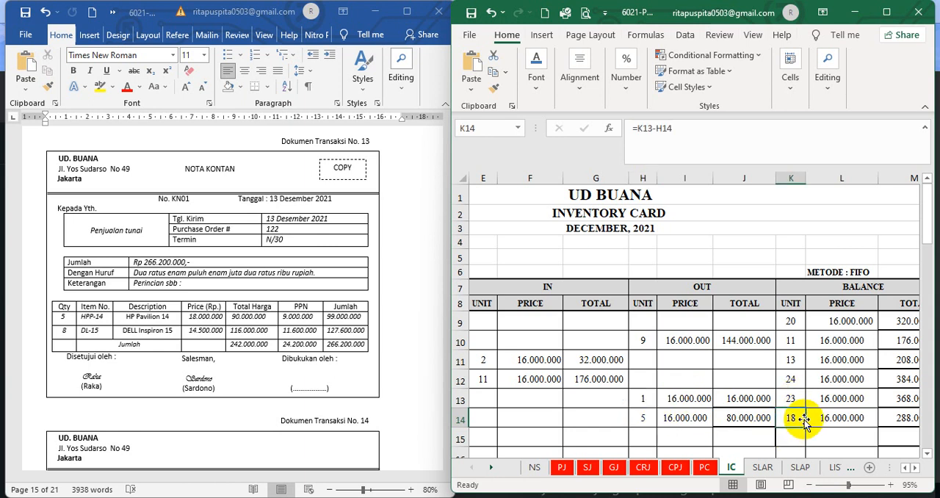
In the IC sheet's DELL Inspiron 15 card, set the font colour of hidden row 42, from day to balance total, to black
click(916, 468)
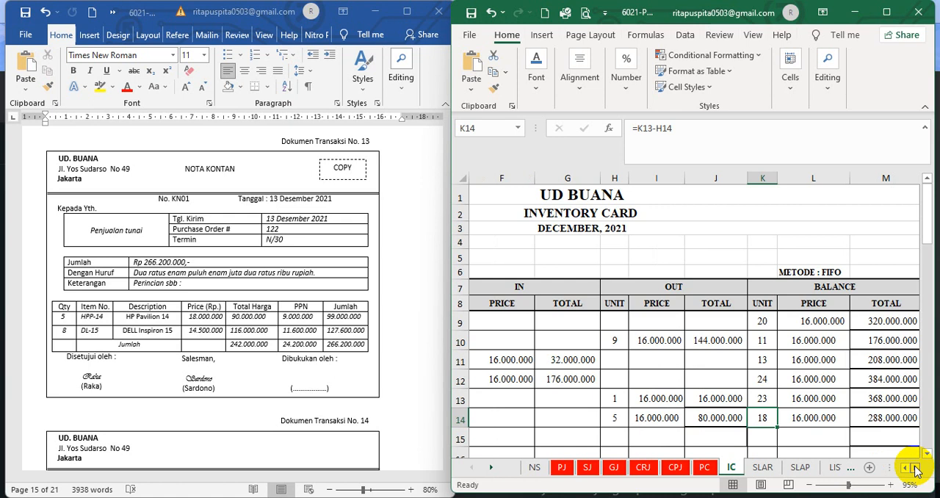
click(916, 468)
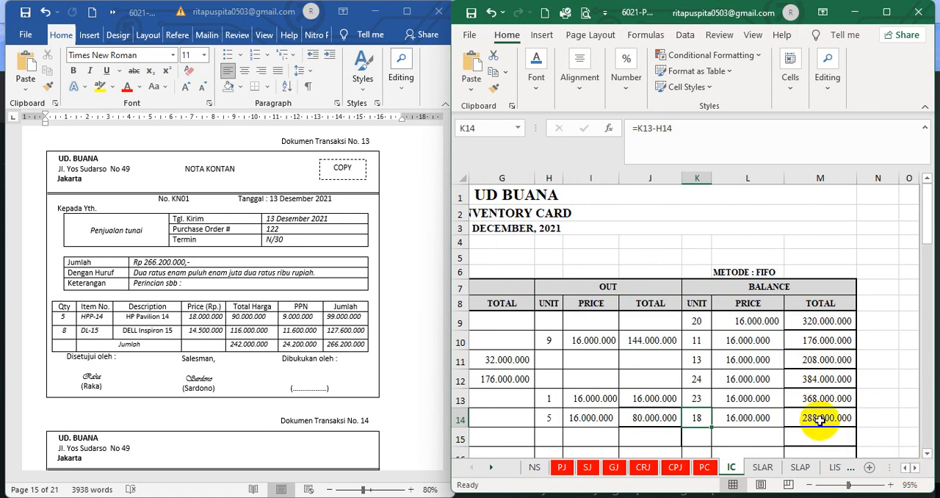
click(927, 453)
click(926, 453)
drag(927, 453, 904, 467)
scroll(738, 403, down, 3)
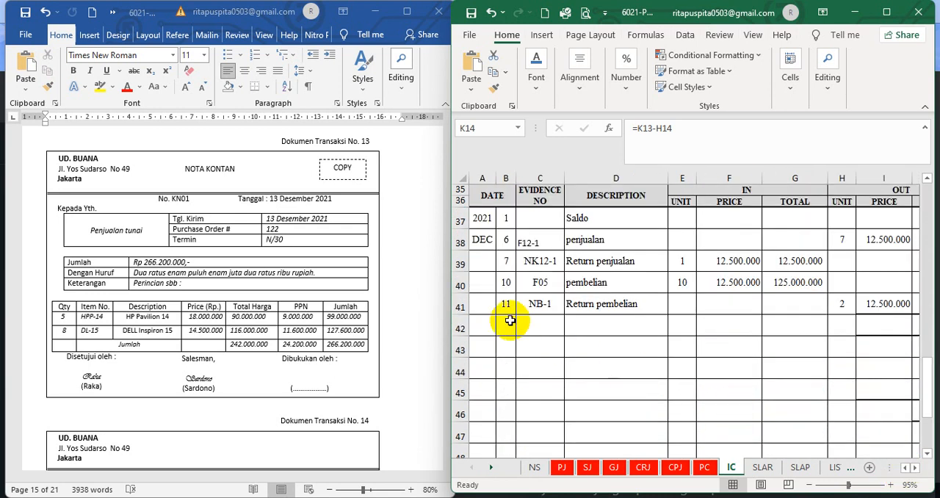
click(504, 323)
drag(504, 323, 818, 323)
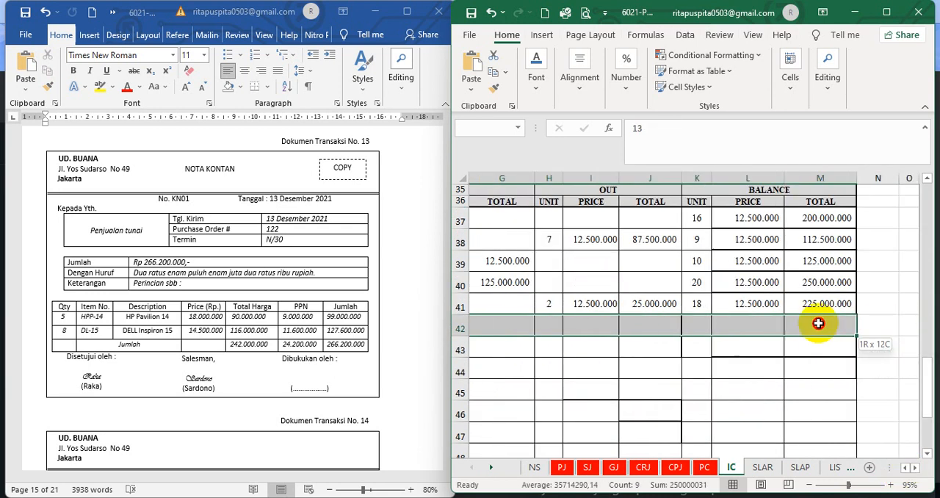
click(536, 80)
click(654, 151)
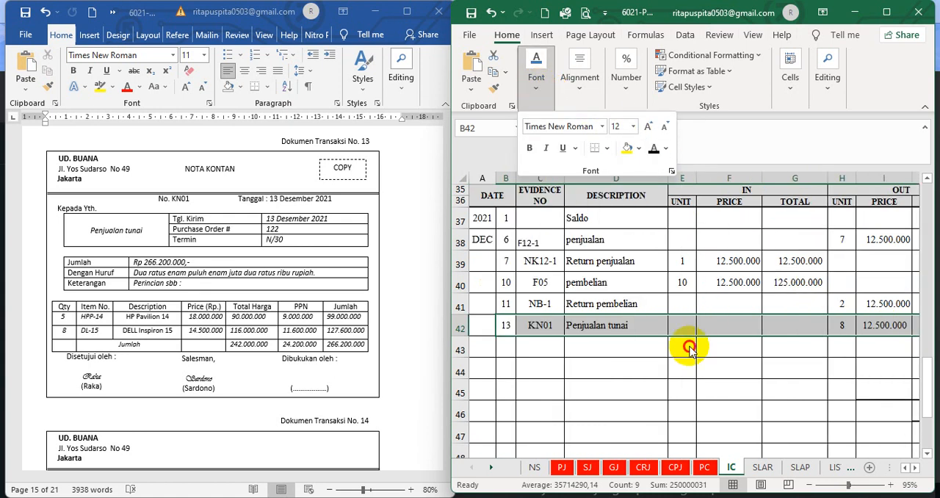
click(661, 387)
Check row 42's evidence number, description, outgoing units, balance unit formula and balance price against note KN01
click(520, 328)
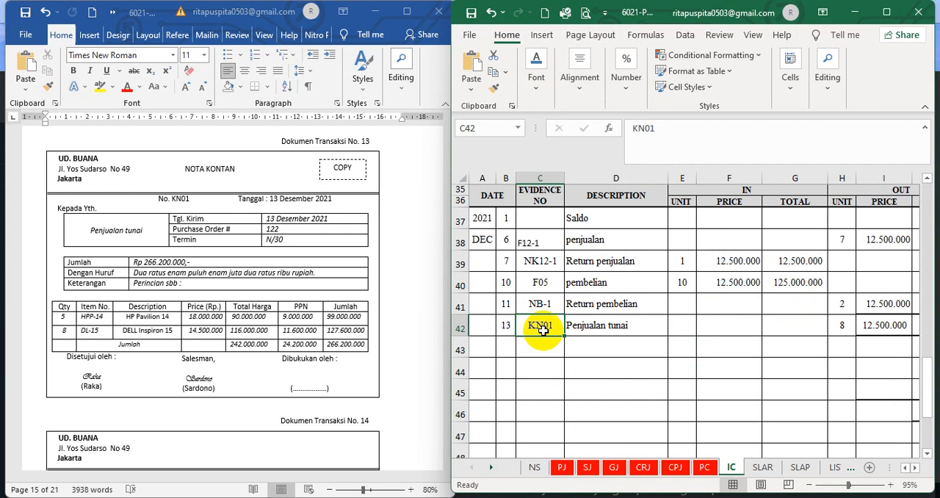
click(599, 331)
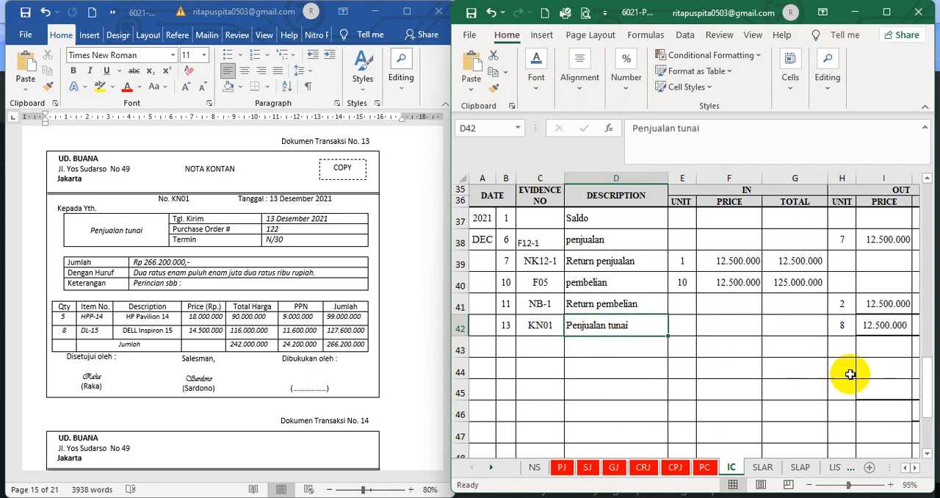
click(915, 467)
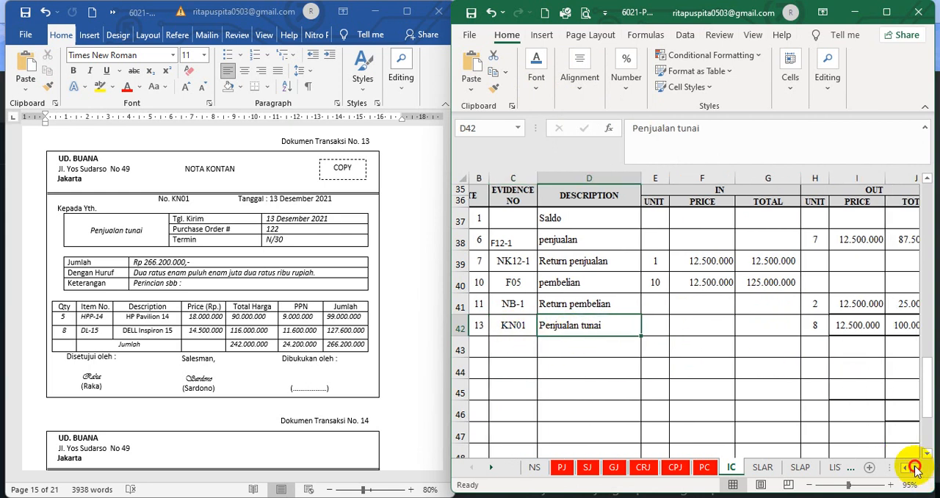
click(616, 328)
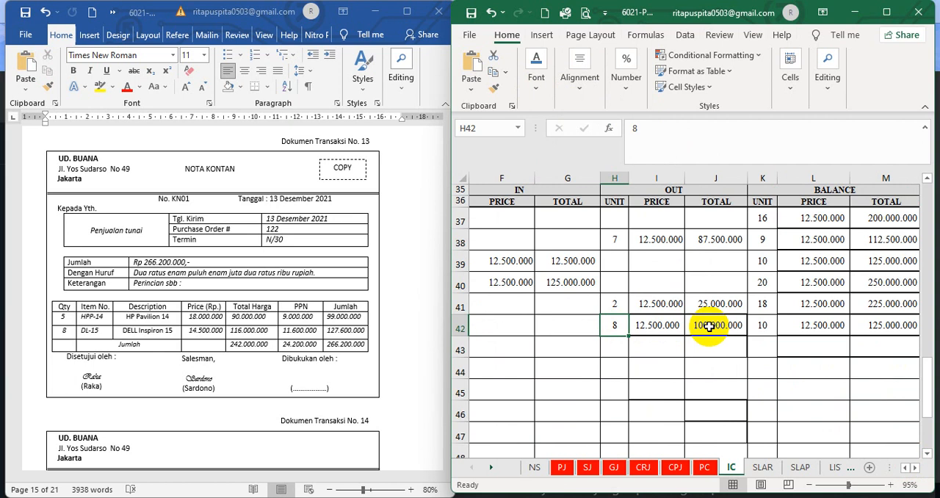
click(764, 304)
click(765, 328)
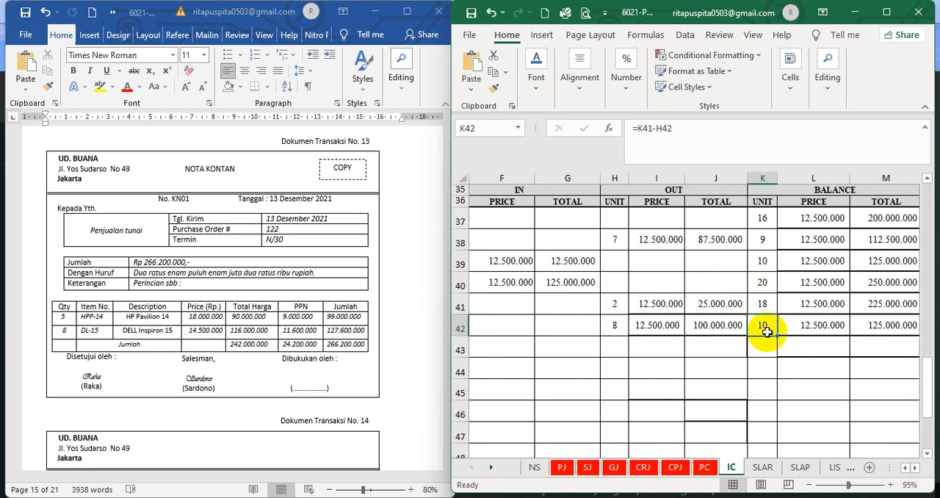
click(812, 330)
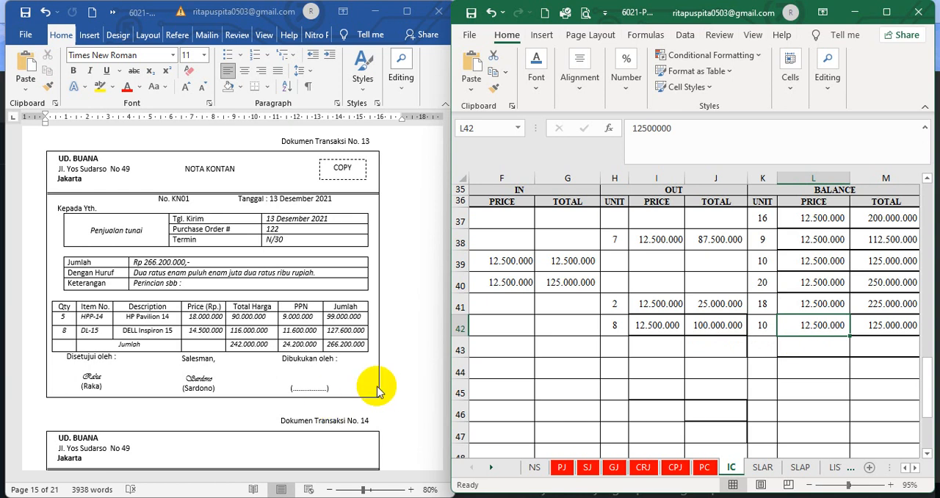
In the GJ sheet, set the font colour of the hidden KN01 cost of goods sold entry in C17:I18 to black
click(613, 468)
click(655, 383)
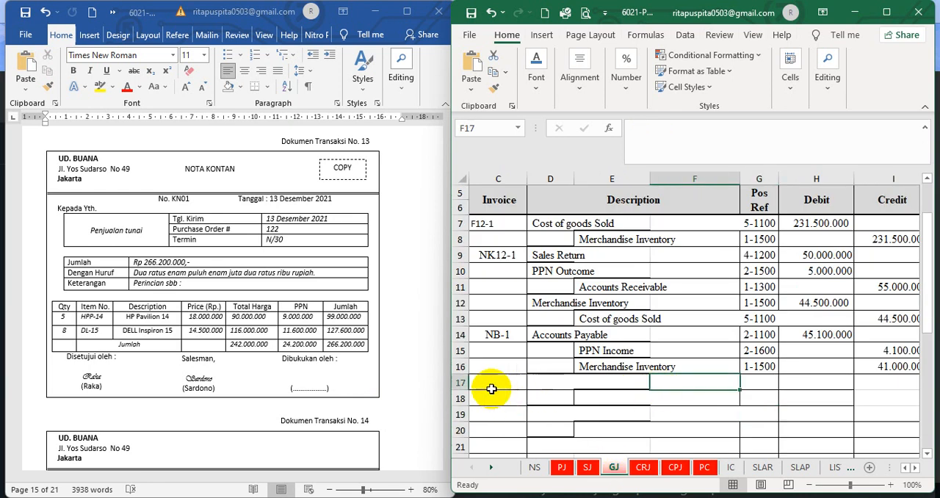
mouse_move(492, 389)
mouse_down()
mouse_move(938, 399)
mouse_move(925, 401)
mouse_up()
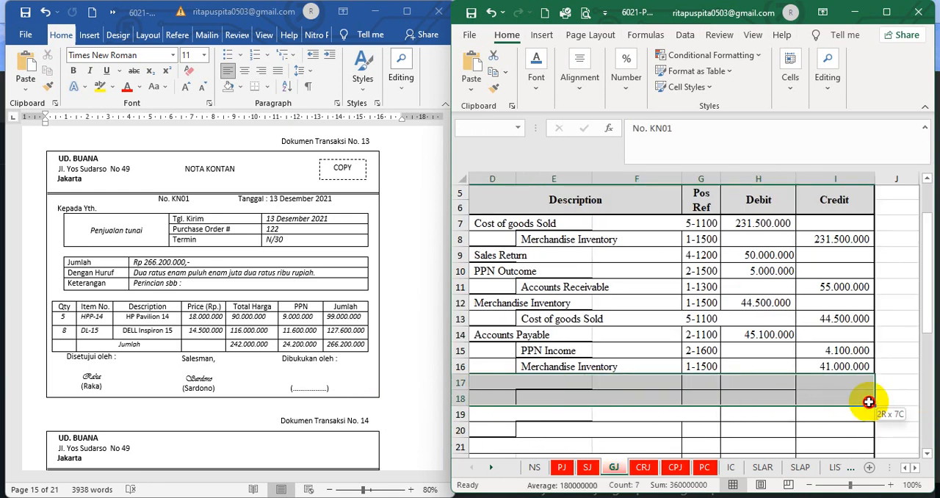
click(533, 82)
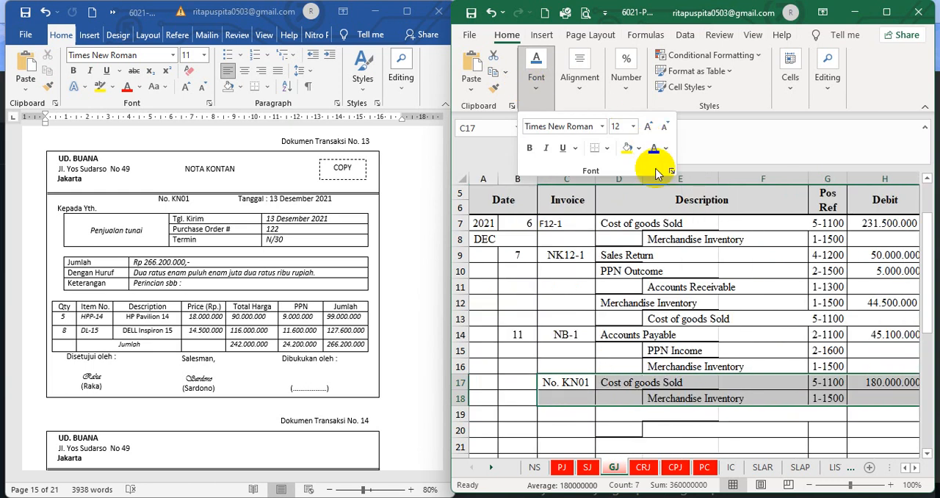
click(687, 437)
click(671, 390)
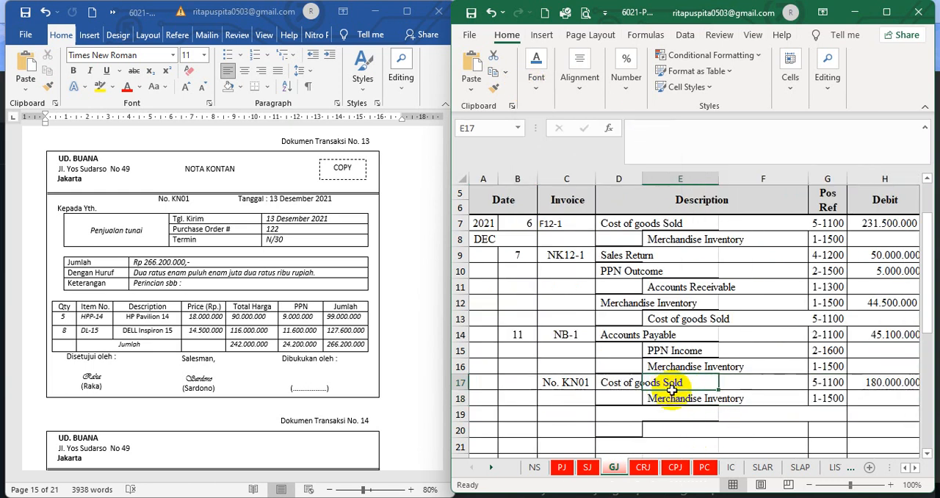
Set the font colour of the KN01 entry's hidden day in B17 to black
click(522, 381)
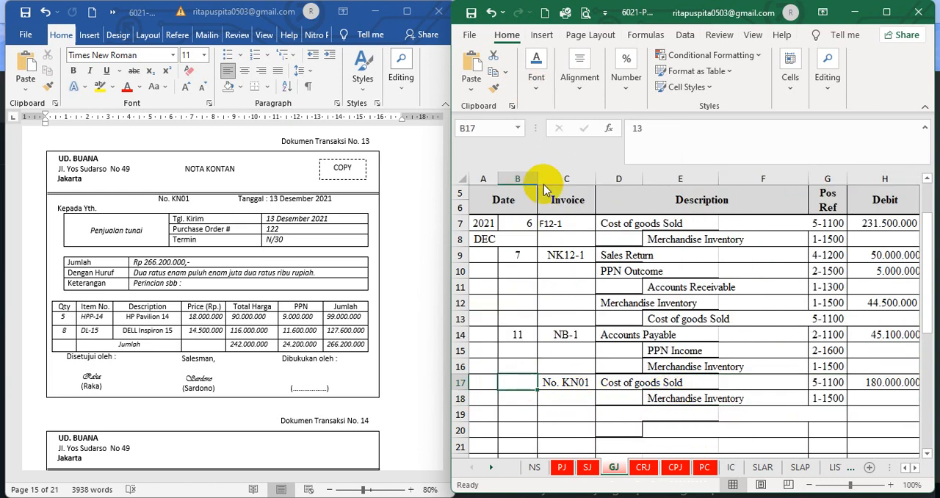
click(539, 80)
click(653, 149)
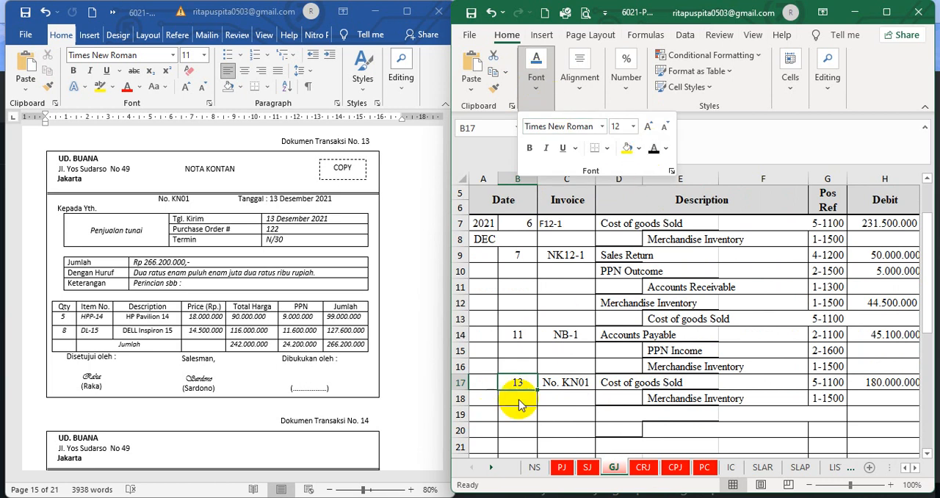
click(565, 398)
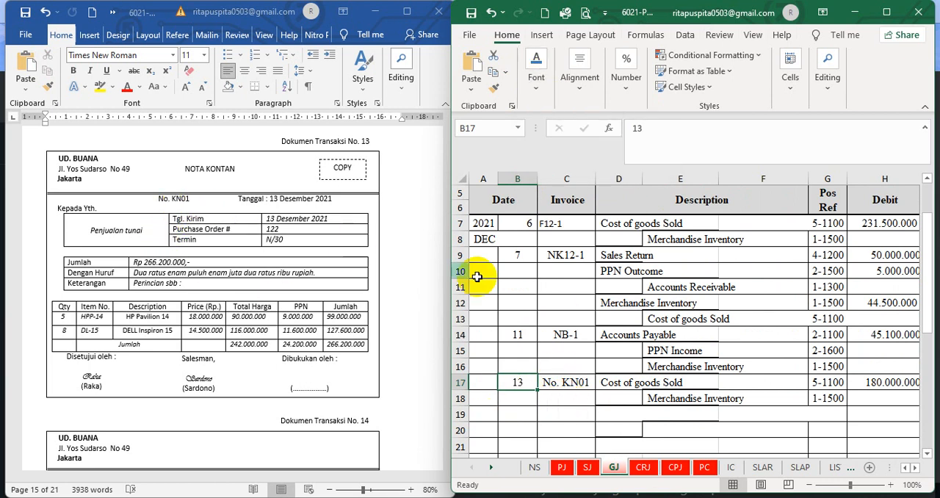
Check the Cost of goods Sold account and its debit formula in H17 against the outgoing totals in both IC inventory cards
click(633, 383)
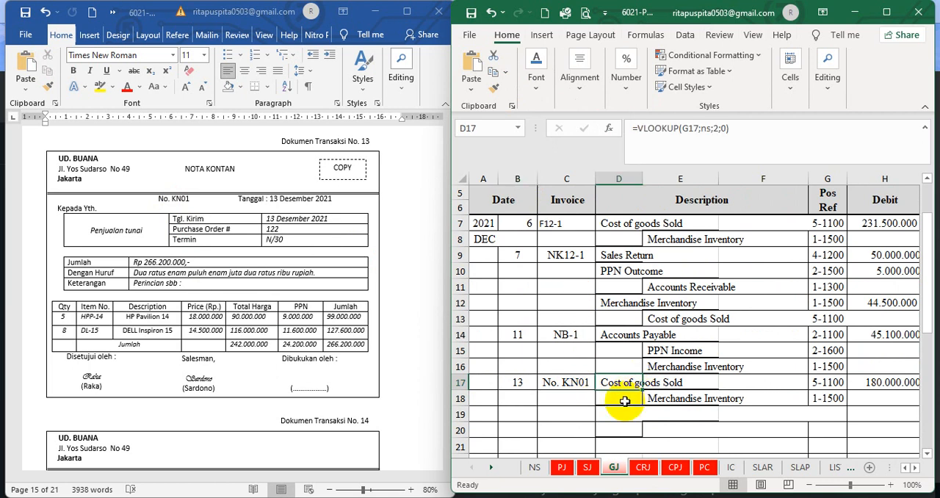
click(871, 381)
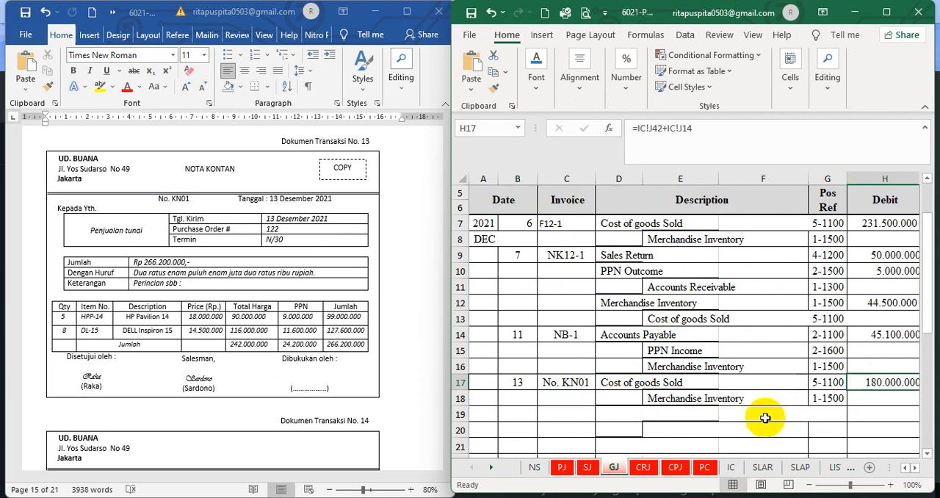
click(728, 467)
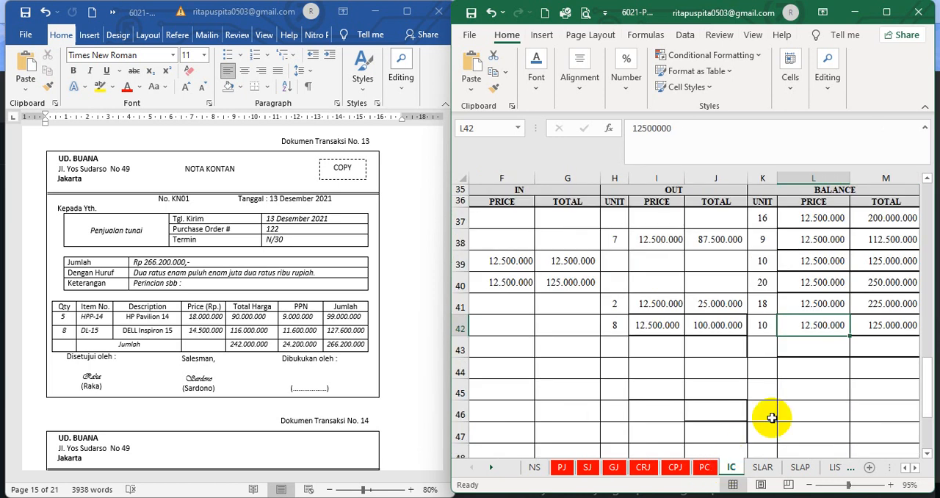
scroll(734, 370, up, 10)
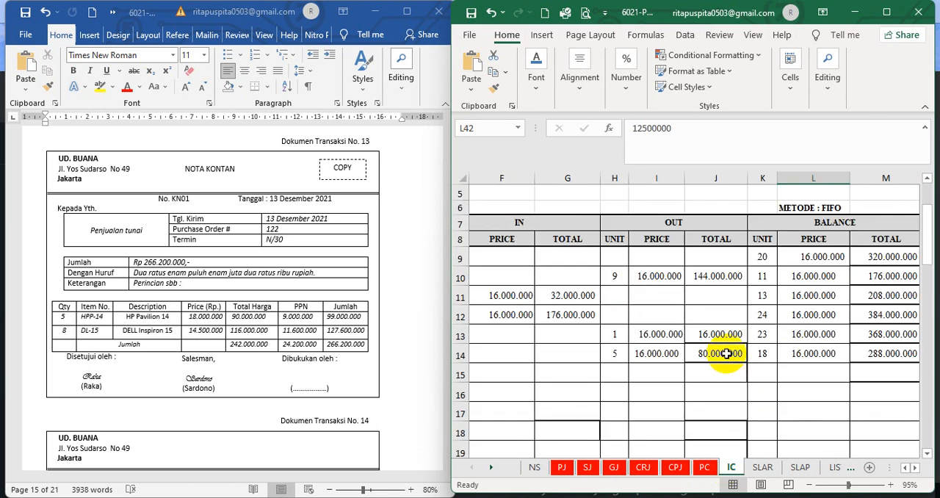
click(719, 371)
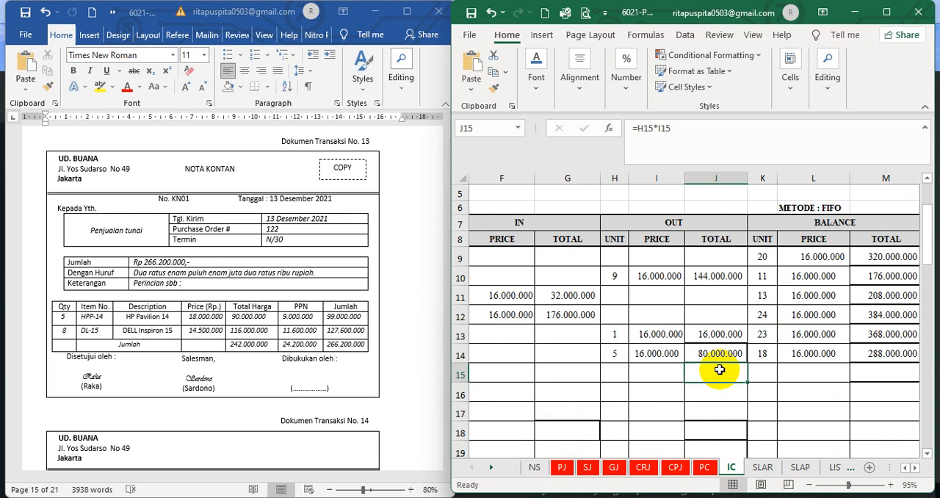
scroll(720, 369, down, 3)
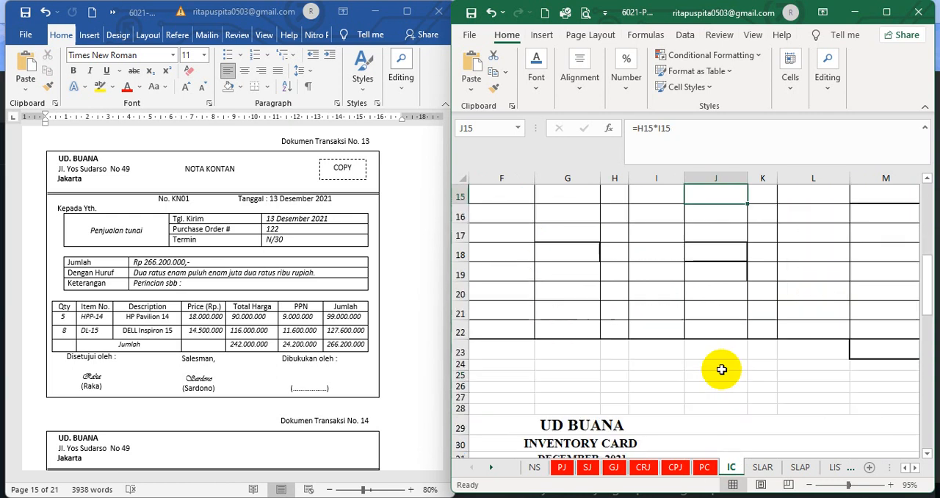
scroll(722, 369, down, 7)
click(719, 325)
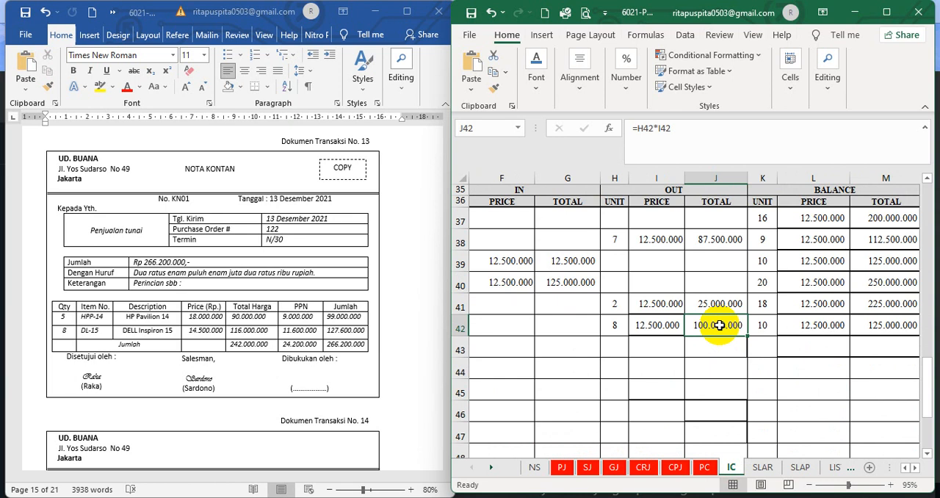
click(616, 468)
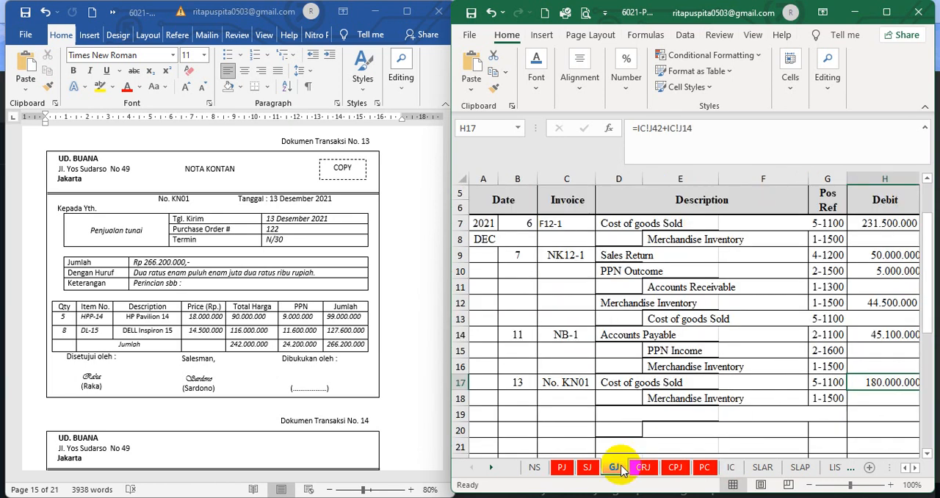
Check the Merchandise Inventory account and its credit total in row 18 of the GJ sheet
click(914, 468)
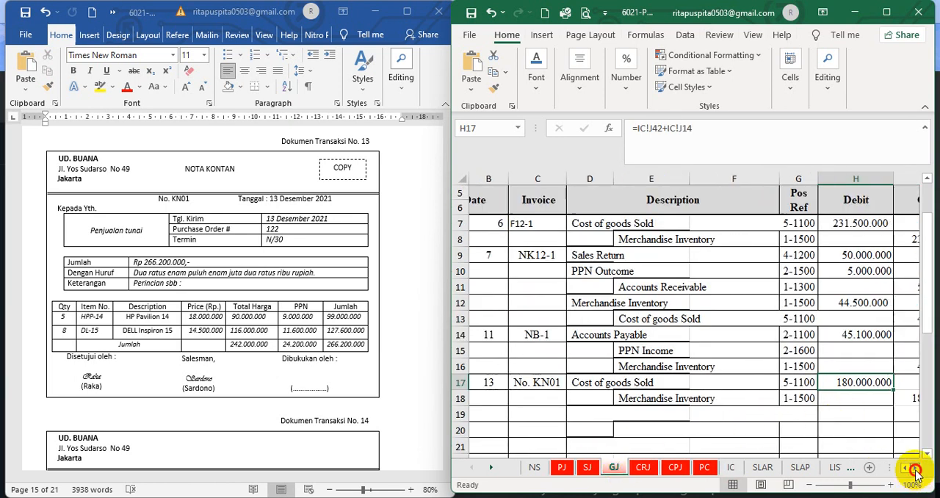
click(914, 468)
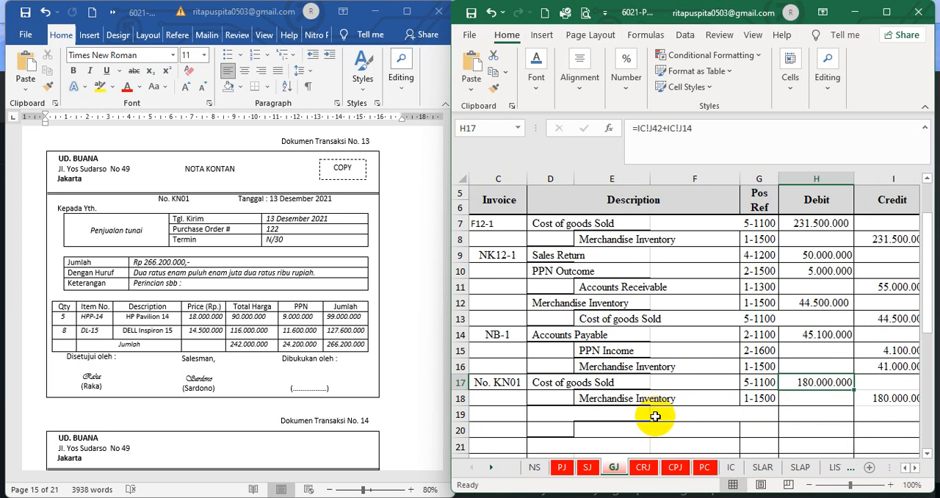
click(600, 397)
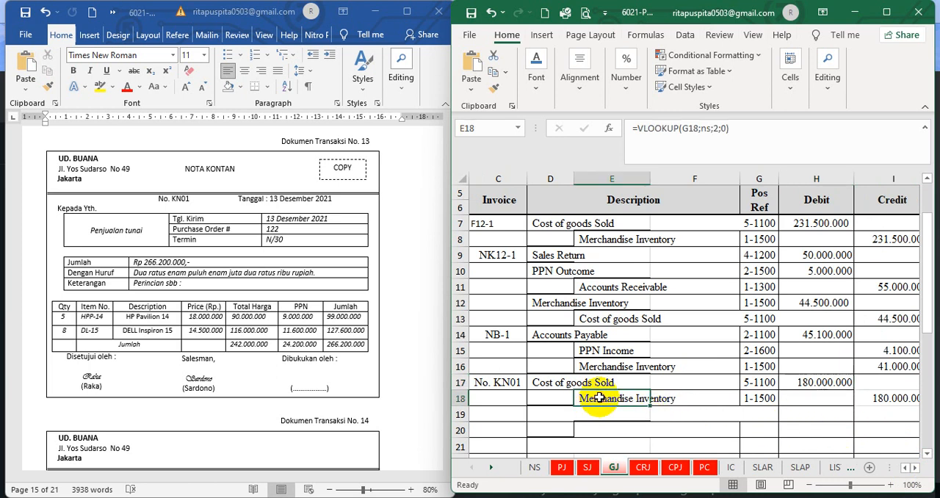
click(899, 415)
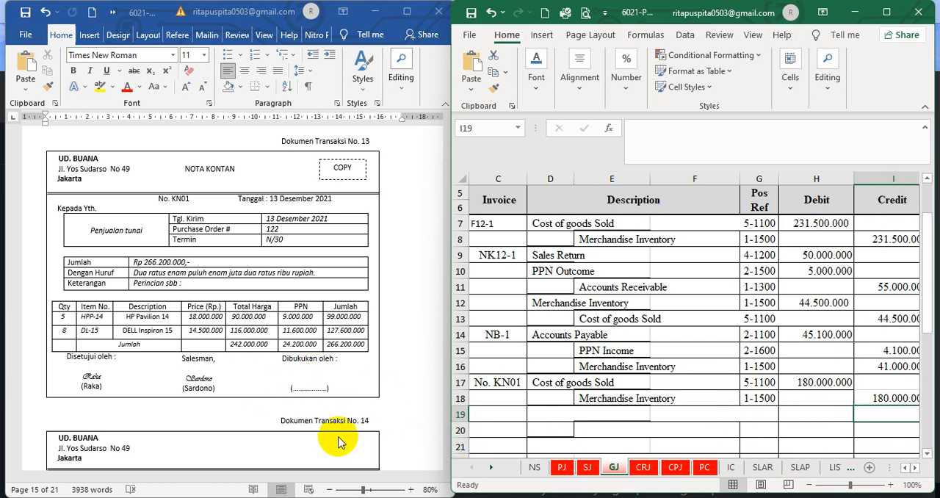
For transaction document 14, set the font colour of the hidden BKM12-4 receipt entry in B13:M13 of the CRJ sheet to black
click(405, 431)
scroll(405, 431, down, 6)
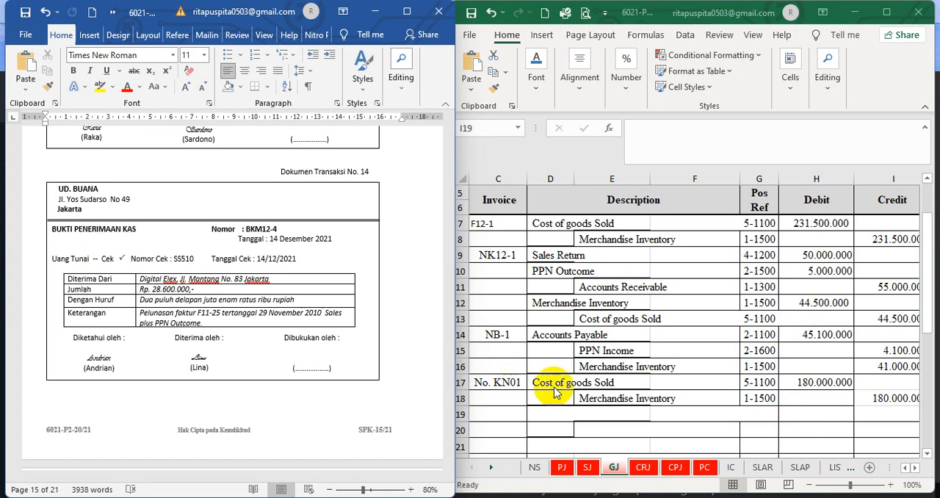
click(647, 470)
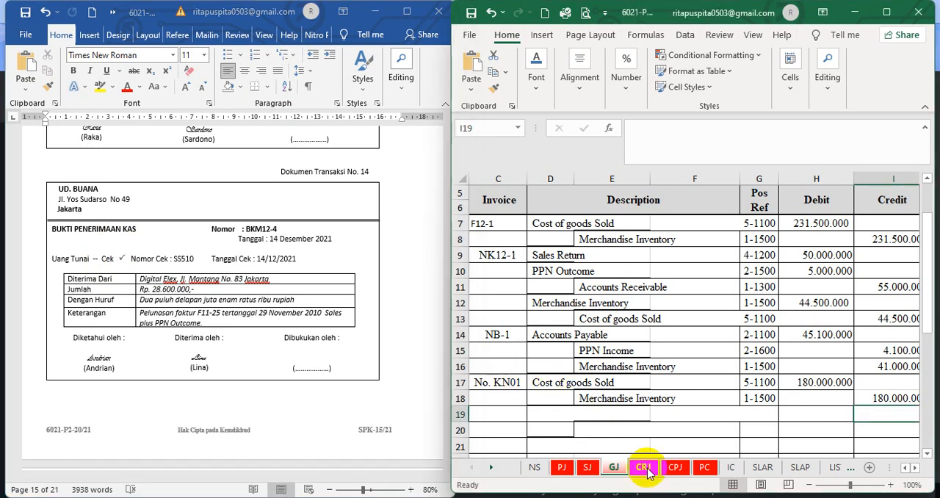
click(647, 468)
click(599, 355)
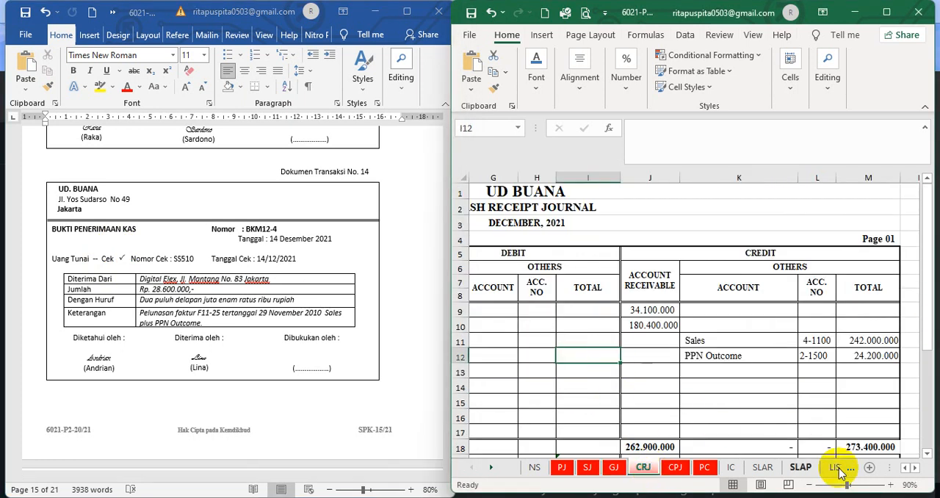
click(909, 469)
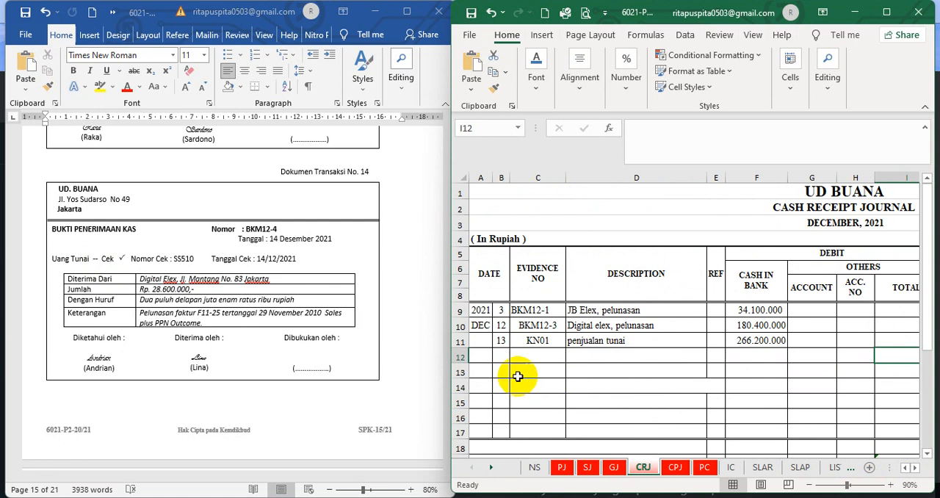
drag(497, 371, 812, 371)
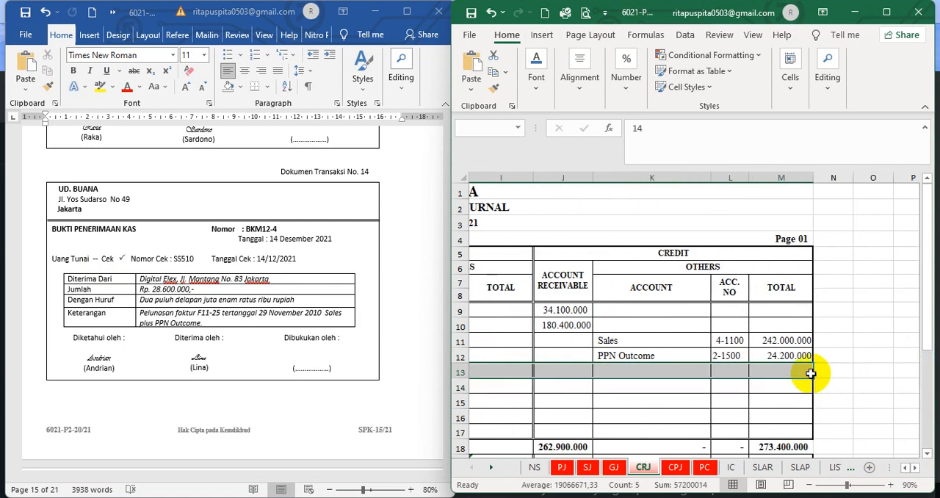
click(536, 75)
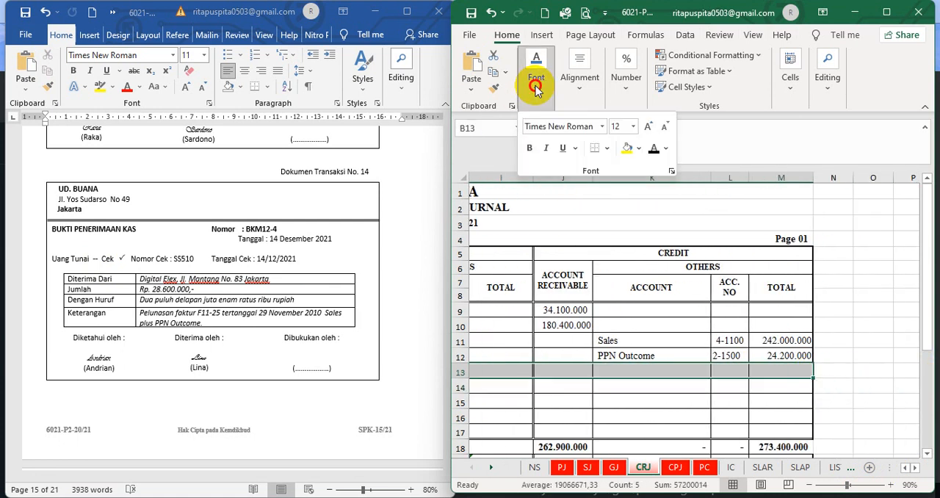
click(655, 152)
Check the BKM12-4 entry's evidence number, description, cash in bank debit and account receivable credit in the CRJ sheet against document 14
click(538, 403)
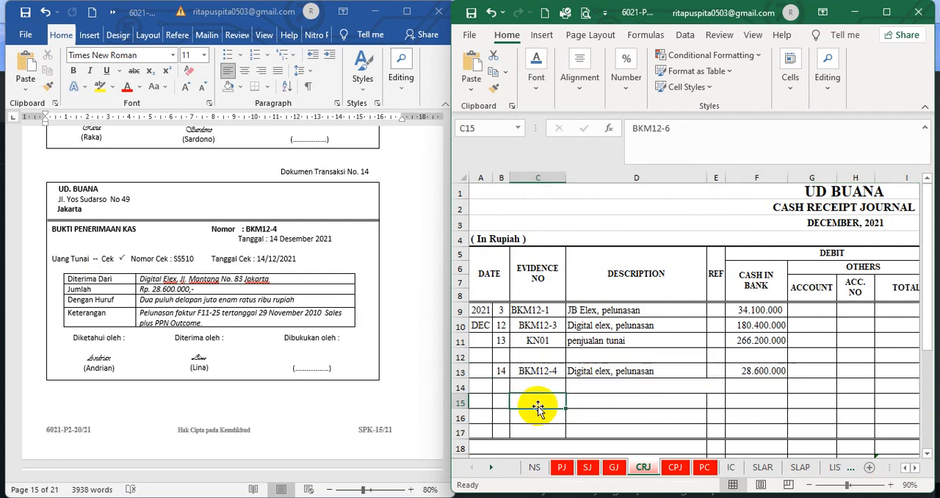
click(535, 373)
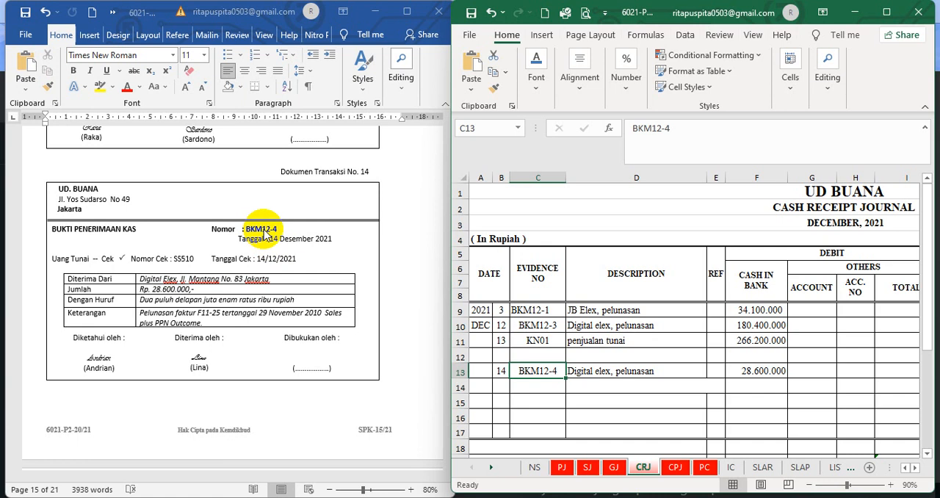
click(625, 402)
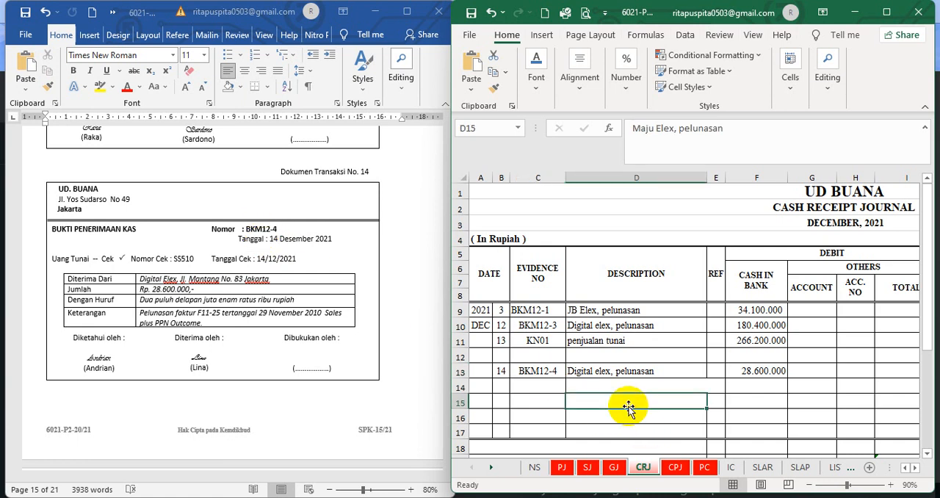
click(593, 374)
click(756, 376)
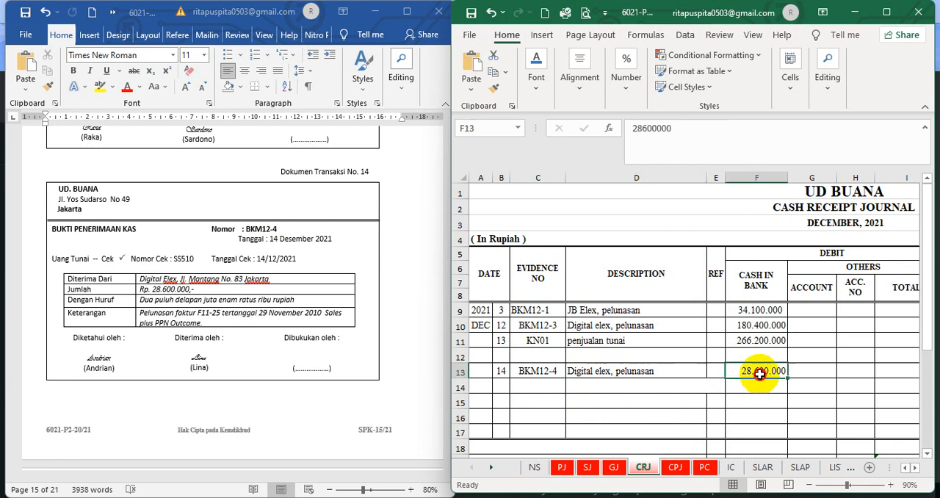
click(915, 467)
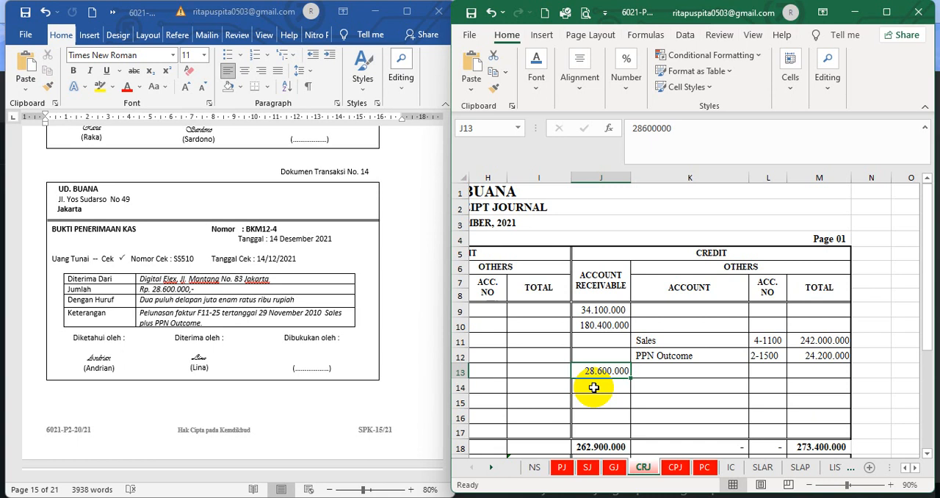
In the SLAR sheet, set the font colour of Digital Elex's hidden Pelunasan entry in B25:G25 to black and check its credit amount
click(763, 467)
scroll(587, 392, up, 4)
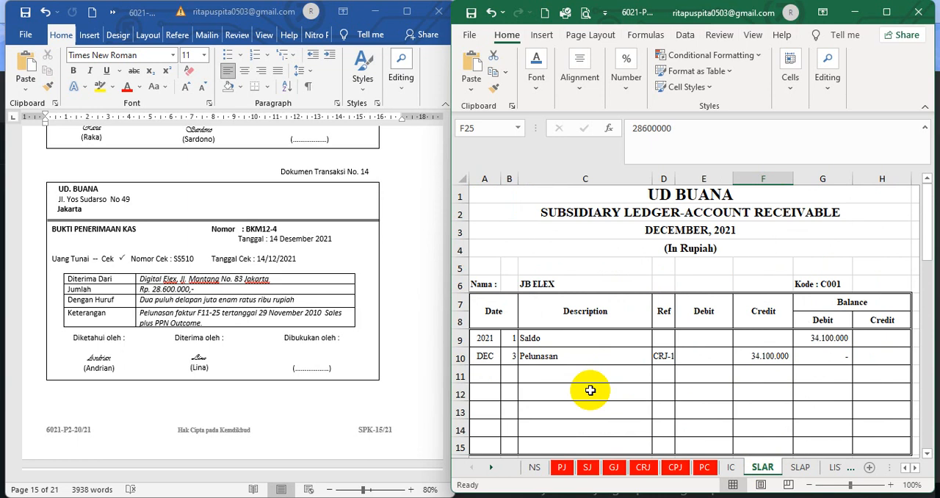
scroll(590, 390, down, 4)
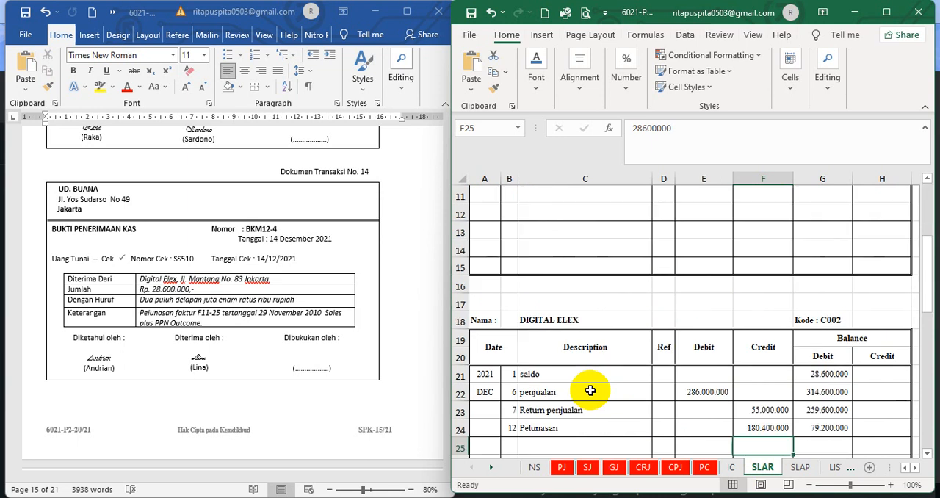
scroll(589, 391, down, 3)
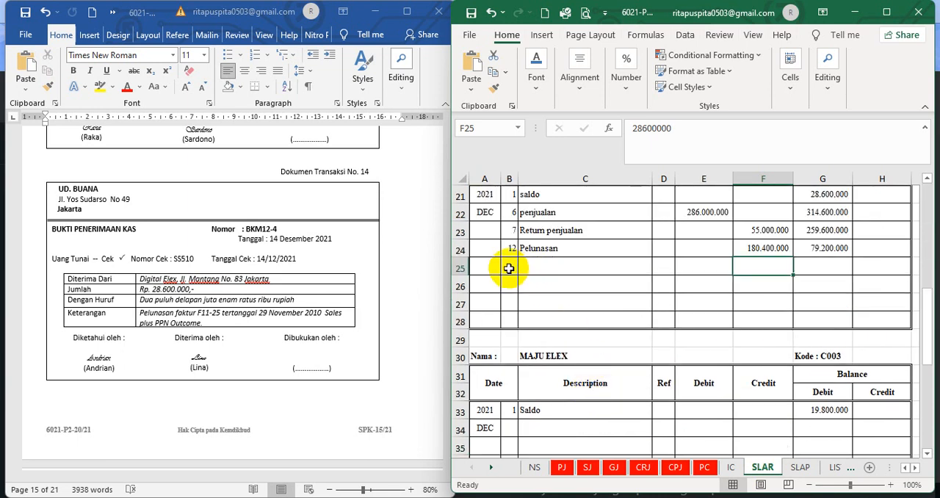
drag(511, 266, 835, 268)
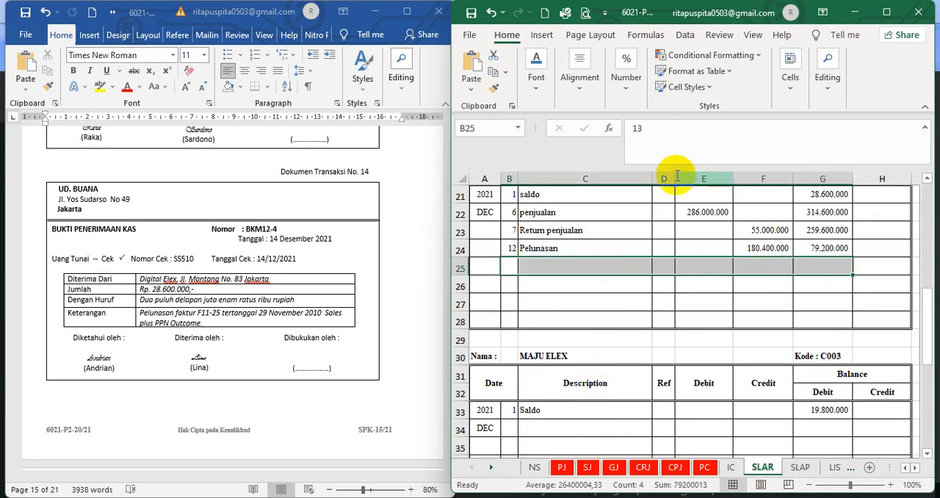
click(534, 81)
click(653, 148)
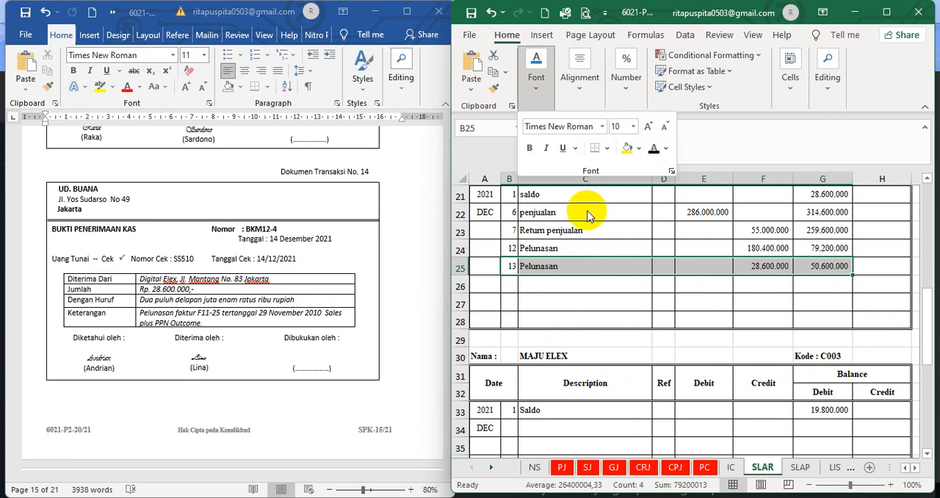
click(568, 269)
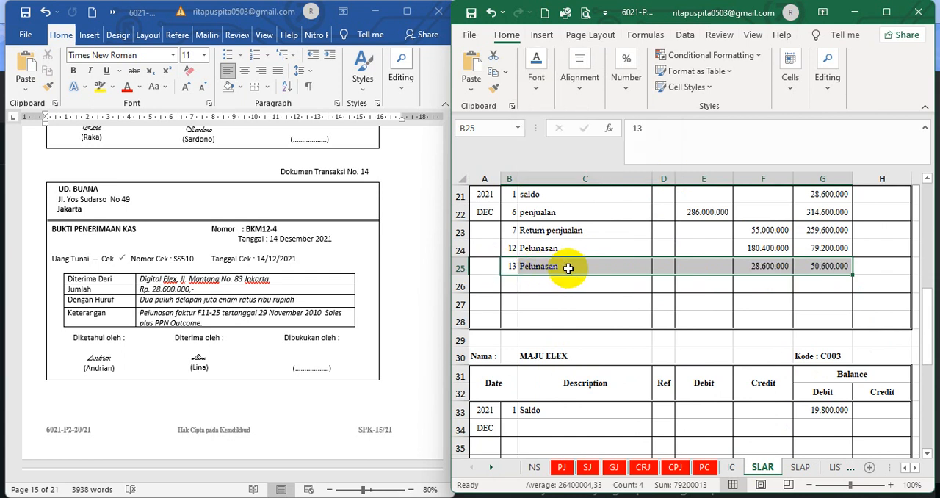
click(765, 273)
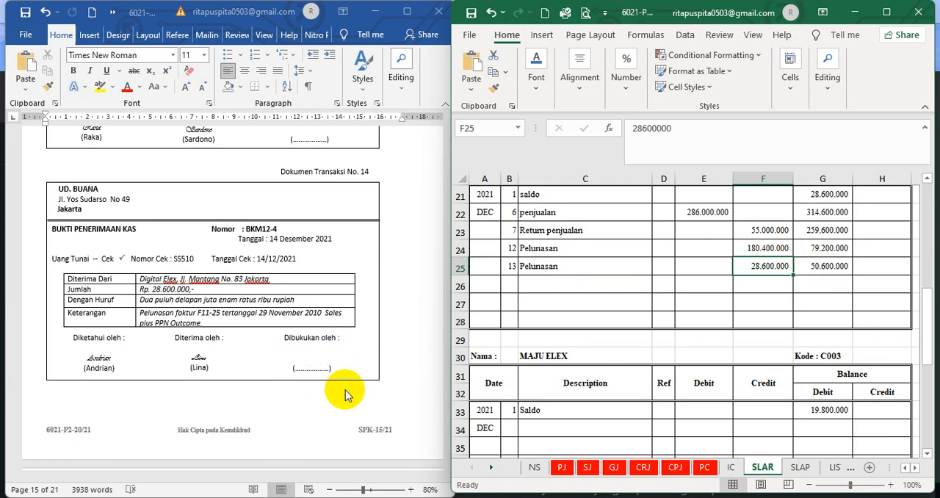
For transaction document 15, set the font colour of the hidden BKK12-4 payment entry in B12:M12 of the CPJ sheet to black
scroll(379, 461, down, 5)
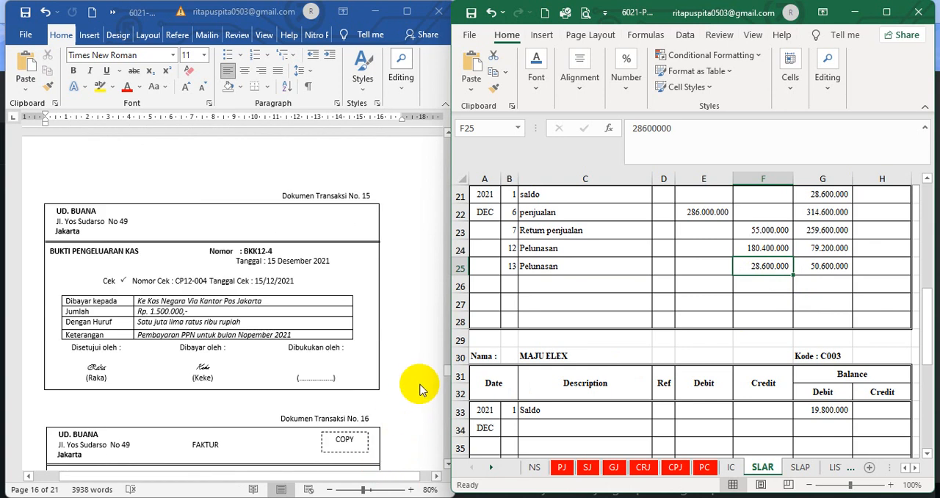
scroll(422, 388, down, 3)
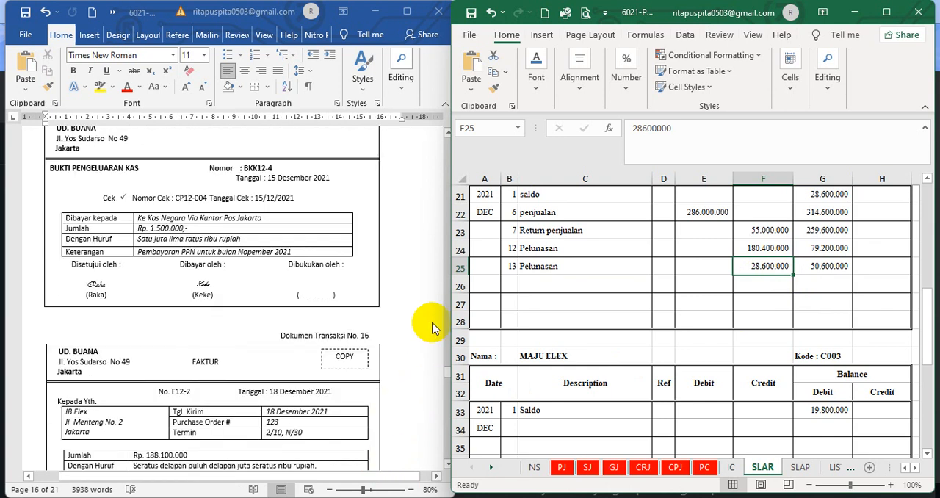
scroll(432, 325, up, 3)
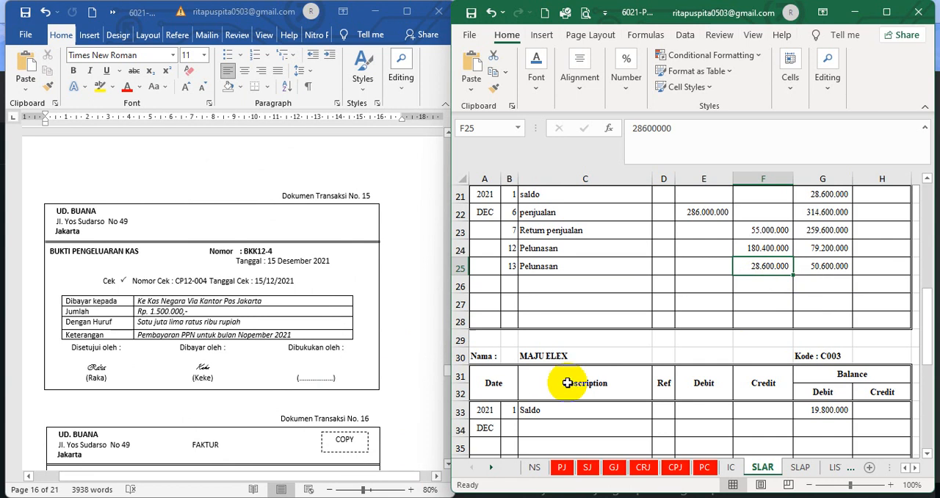
click(675, 468)
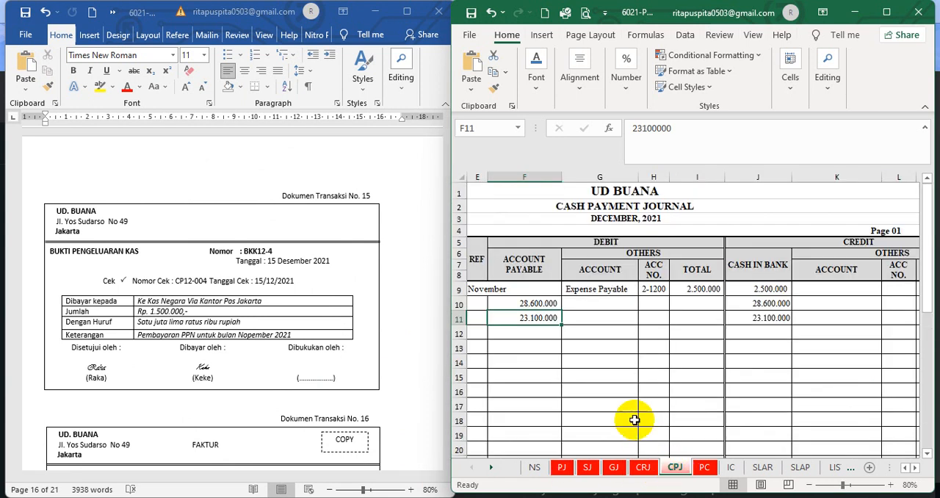
click(906, 473)
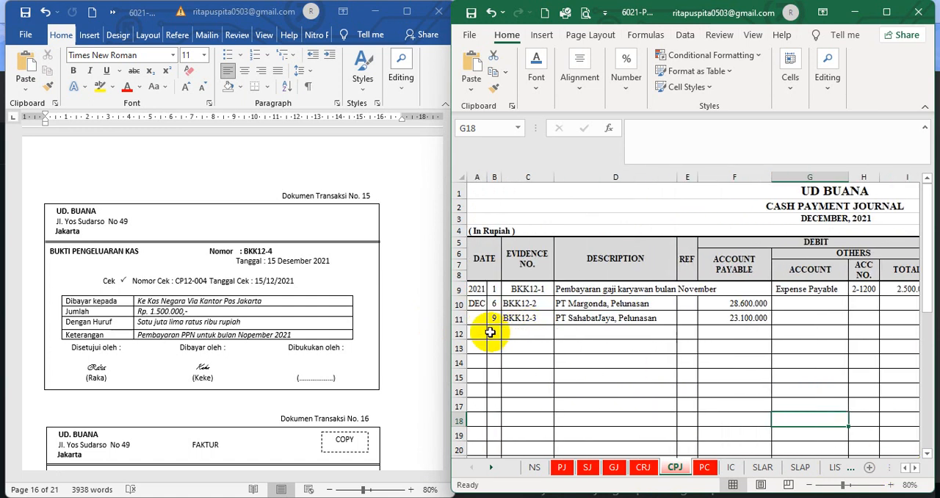
drag(489, 332, 819, 333)
click(536, 81)
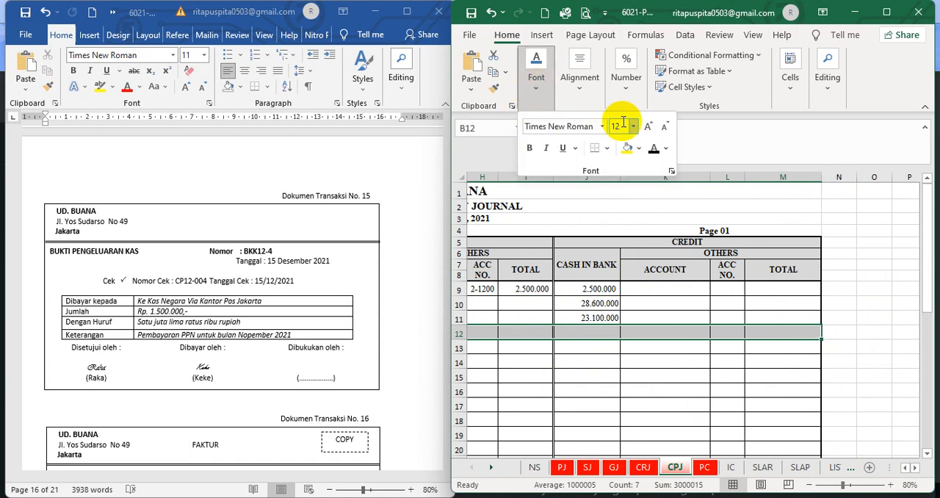
click(655, 152)
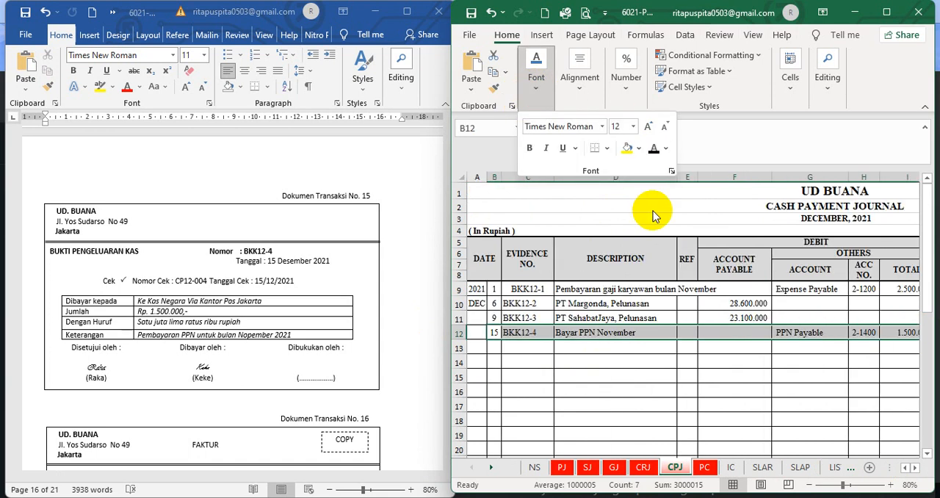
Check the BKK12-4 entry's day, evidence number and description in the CPJ sheet against document 15
click(496, 330)
key(Right)
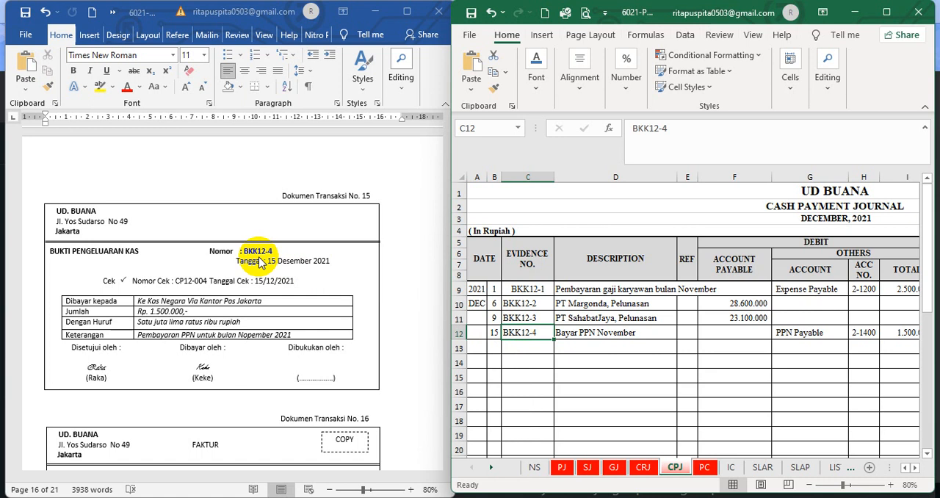
click(604, 364)
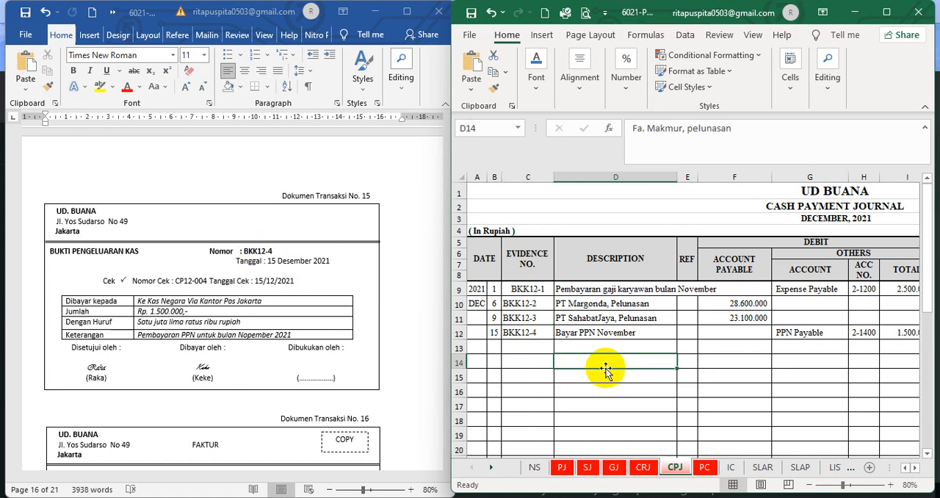
click(593, 334)
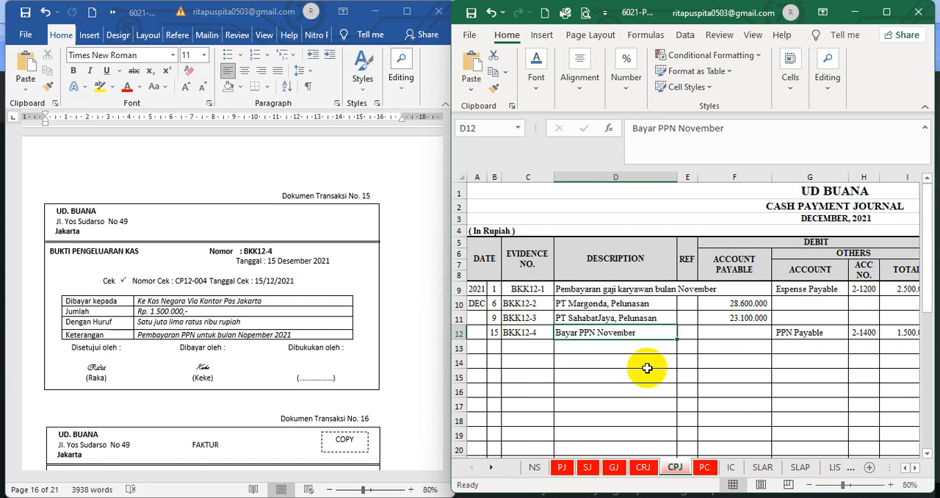
Look through the accounts of the trial balance in the NS sheet for the PPN Payable account and its code
click(536, 467)
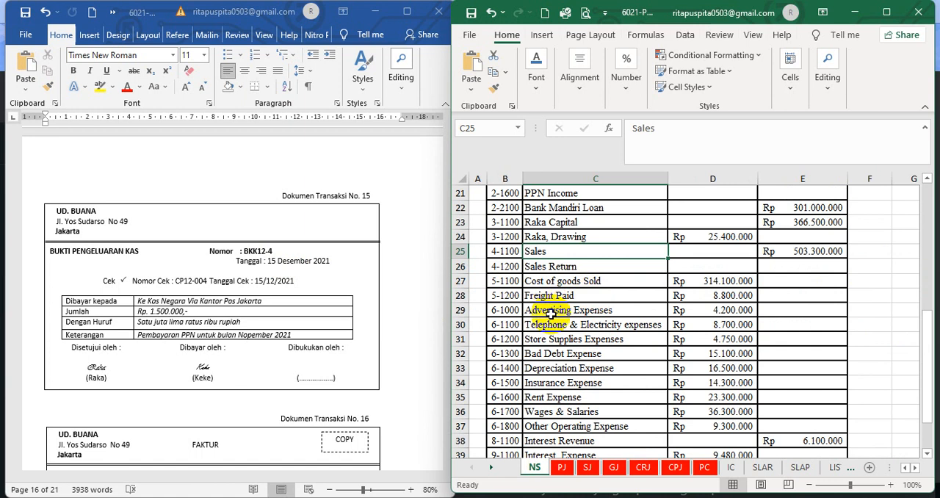
scroll(555, 360, down, 3)
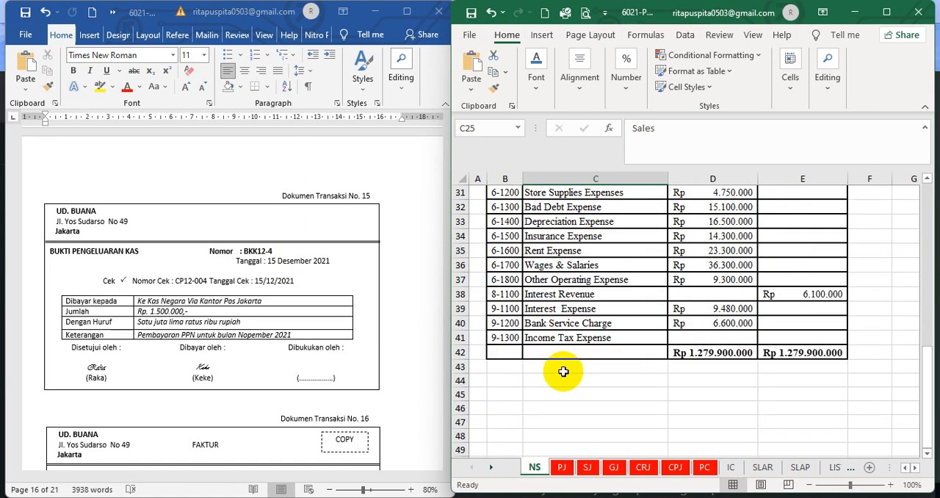
scroll(563, 371, up, 3)
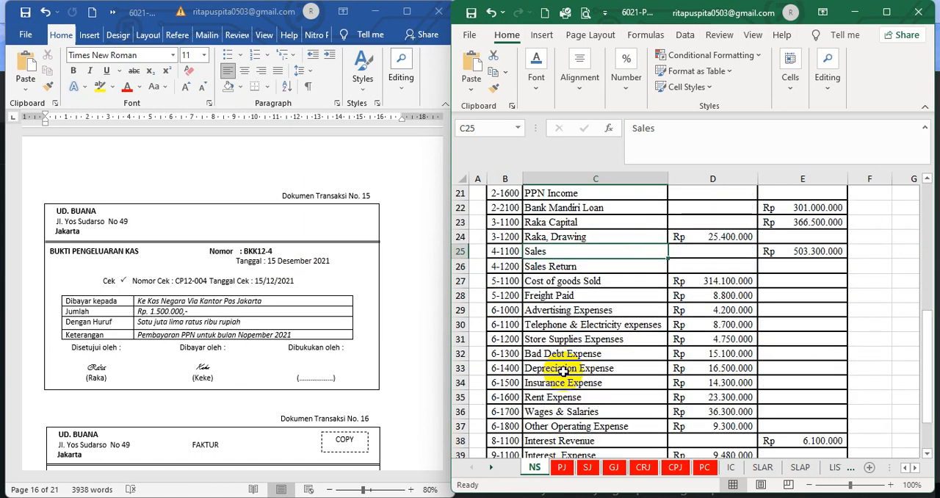
scroll(562, 371, down, 3)
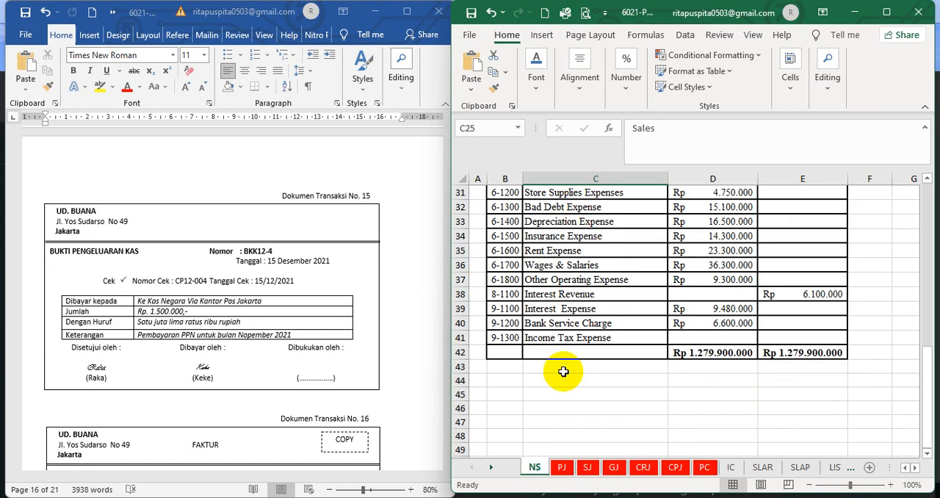
scroll(563, 371, up, 9)
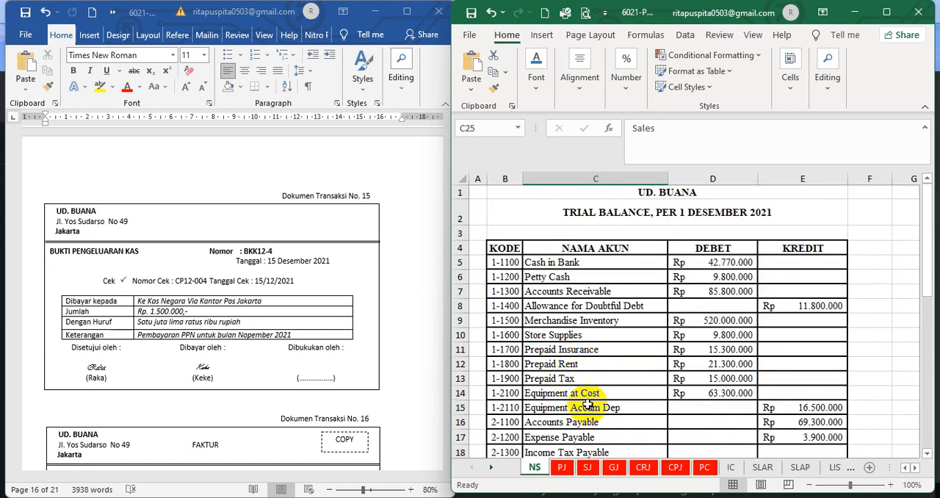
click(588, 422)
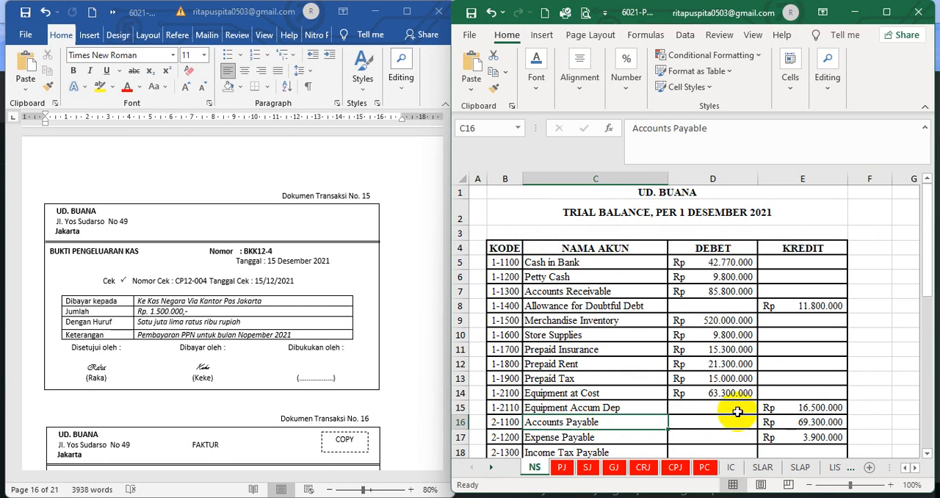
click(928, 453)
click(927, 453)
click(928, 453)
click(927, 453)
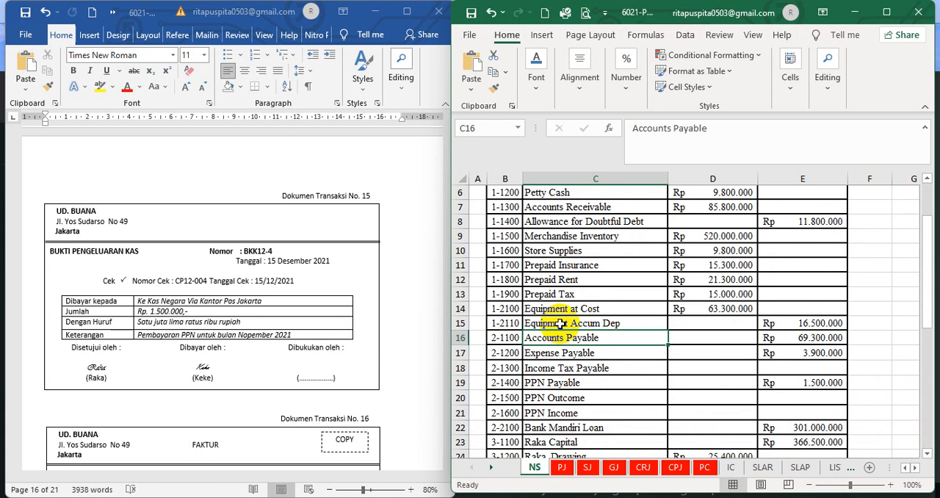
Check the BKK12-4 entry's PPN Payable account, code, debit total and cash in bank credit in the CPJ sheet against the NS sheet and document 15
click(553, 384)
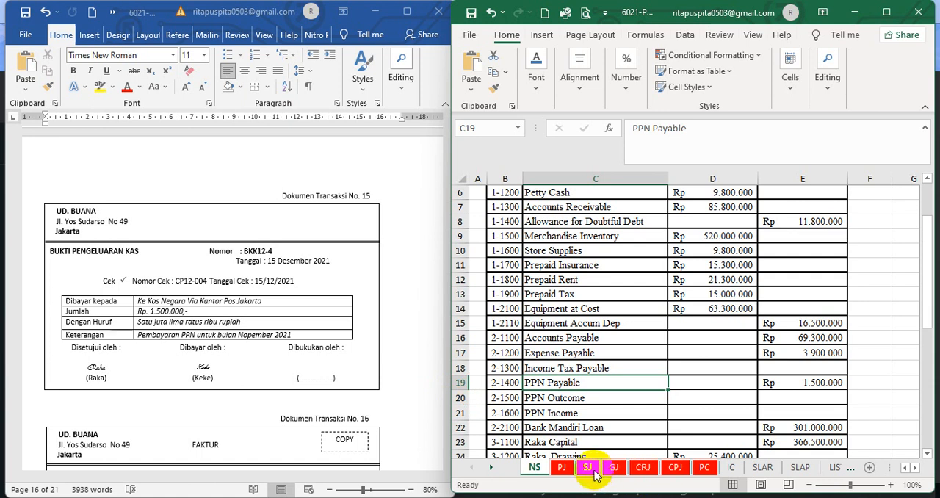
click(676, 468)
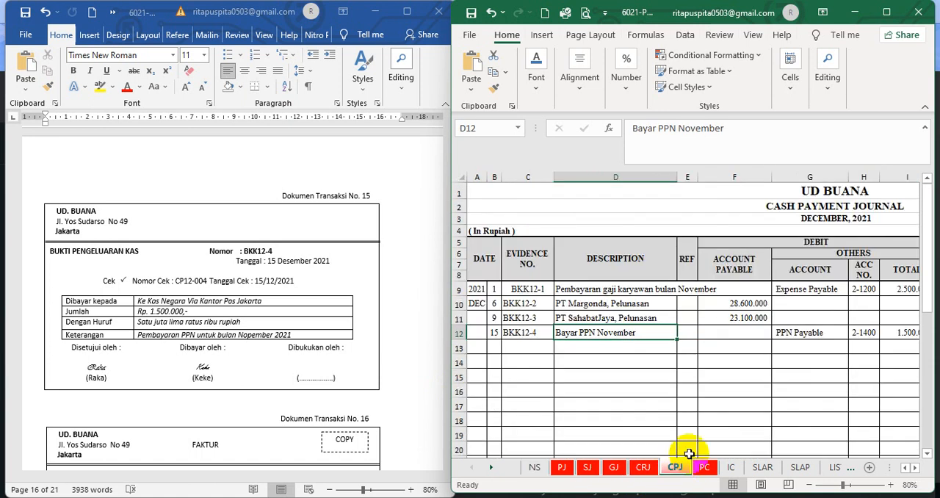
click(711, 418)
click(798, 332)
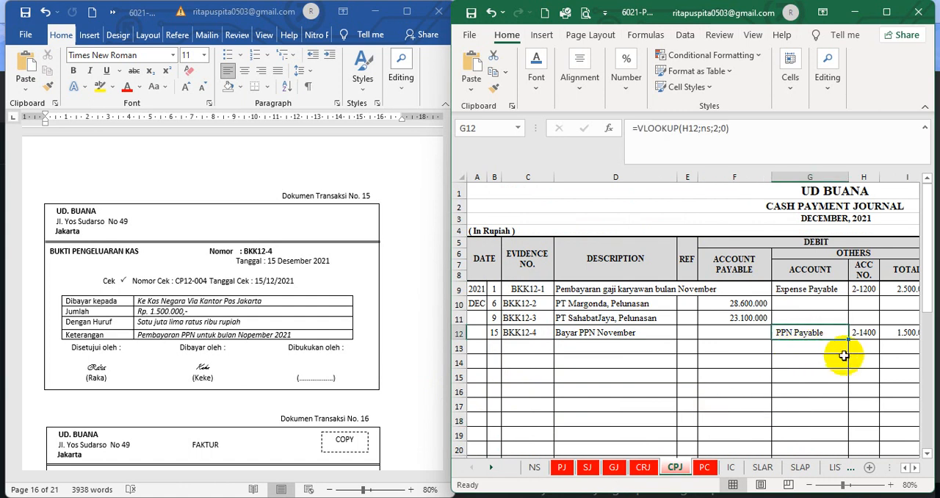
click(916, 468)
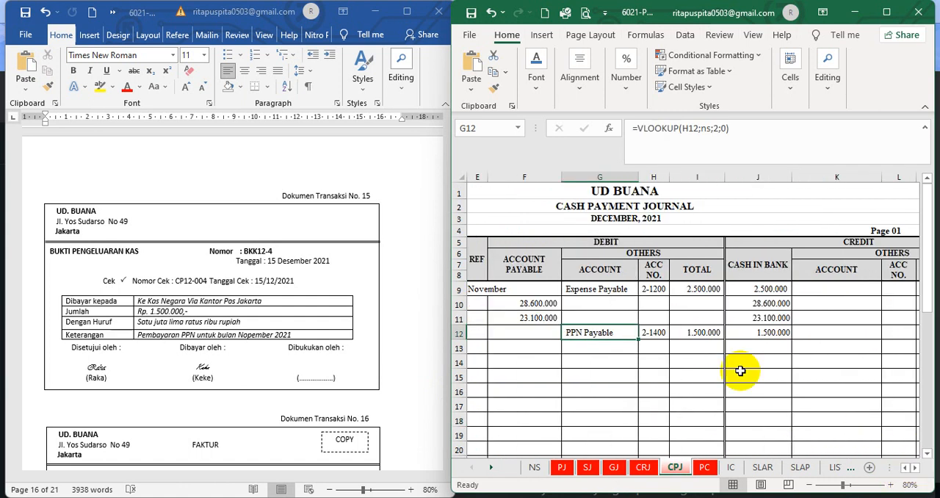
click(683, 332)
click(769, 337)
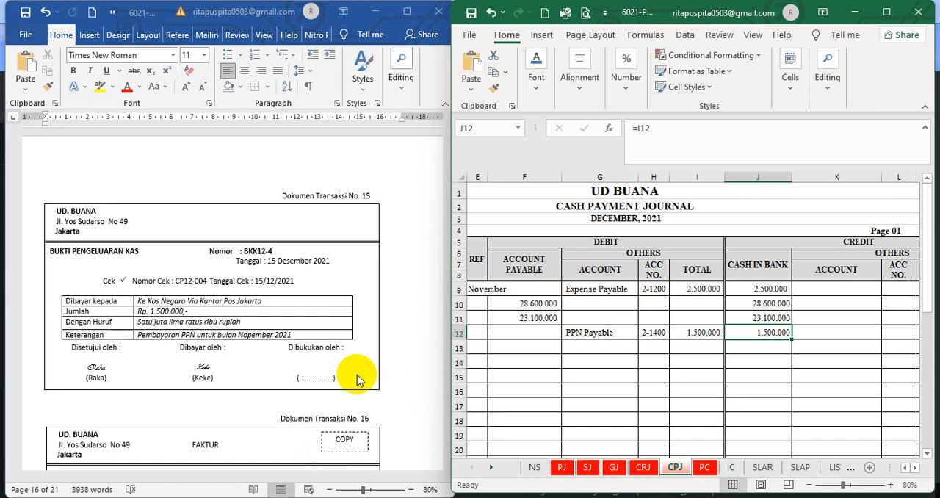
For transaction document 16, set the font colour of the hidden F12-2 sales entry in B9:J9 of the SJ sheet to black and check it
scroll(357, 379, down, 4)
scroll(358, 380, down, 2)
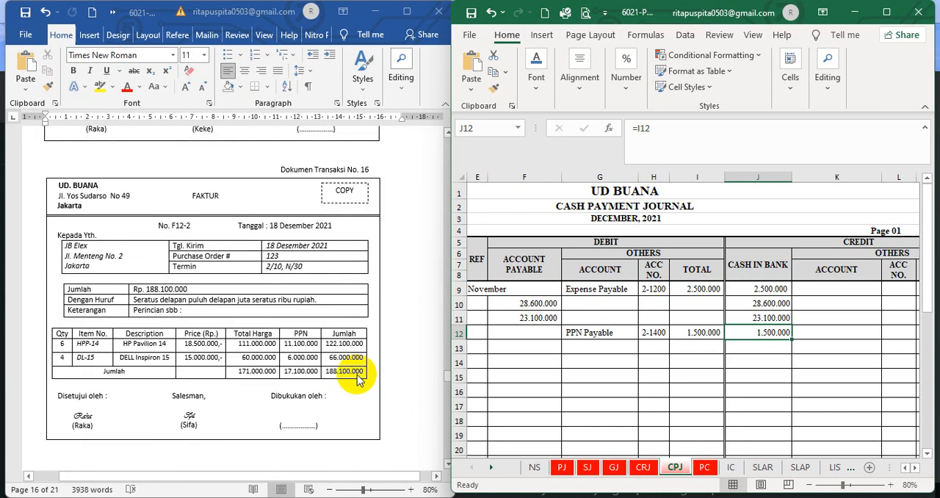
click(402, 317)
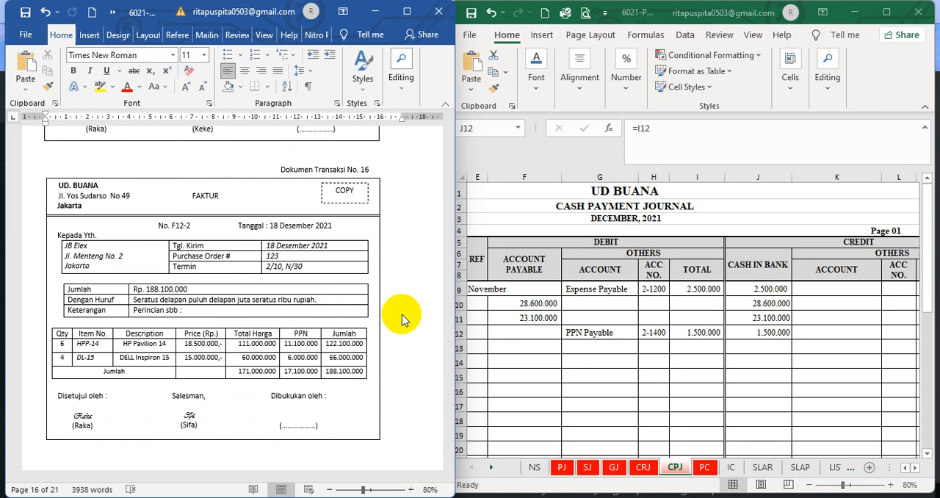
click(593, 455)
click(587, 466)
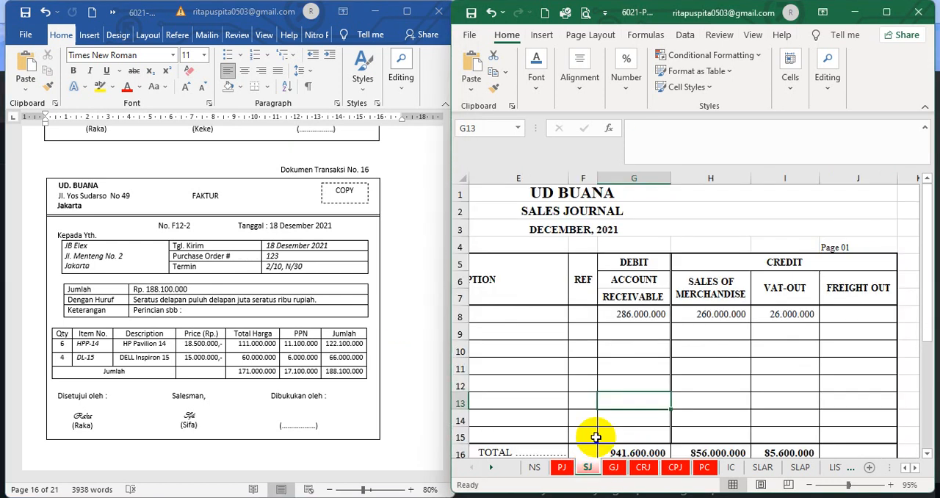
click(905, 468)
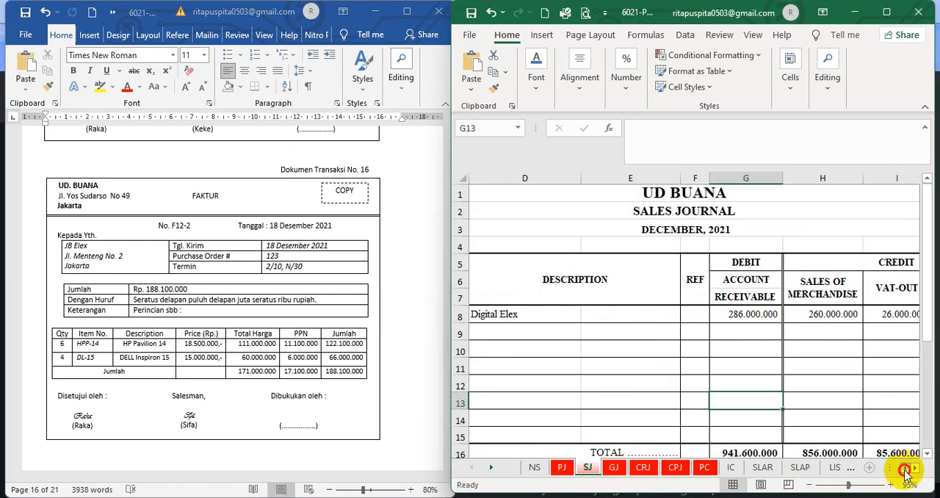
drag(488, 332, 787, 329)
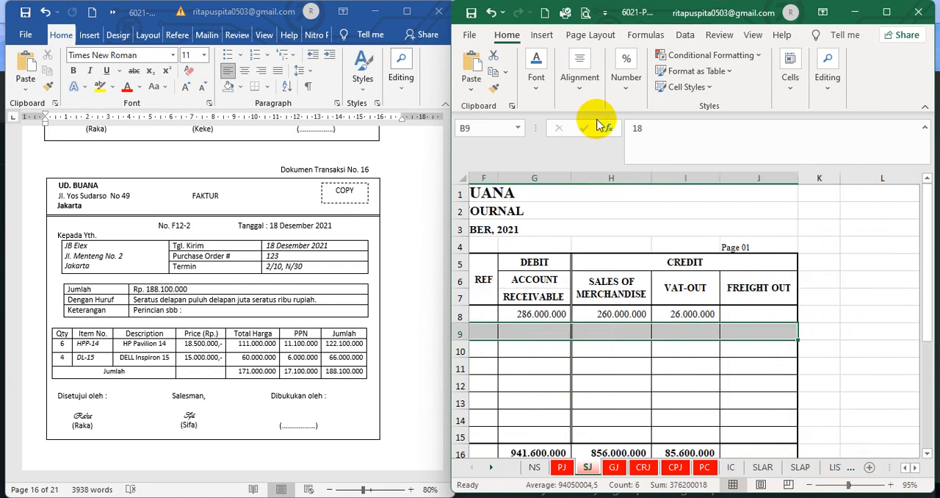
click(536, 77)
click(653, 149)
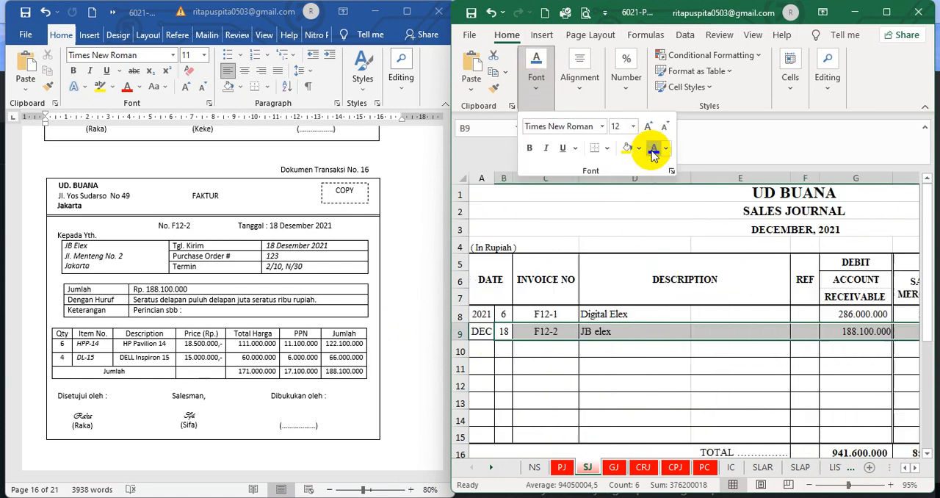
click(594, 388)
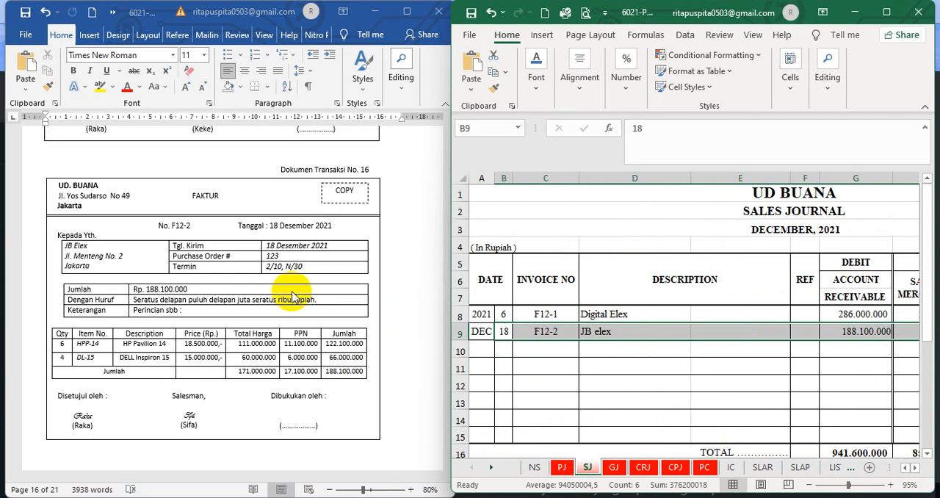
click(552, 369)
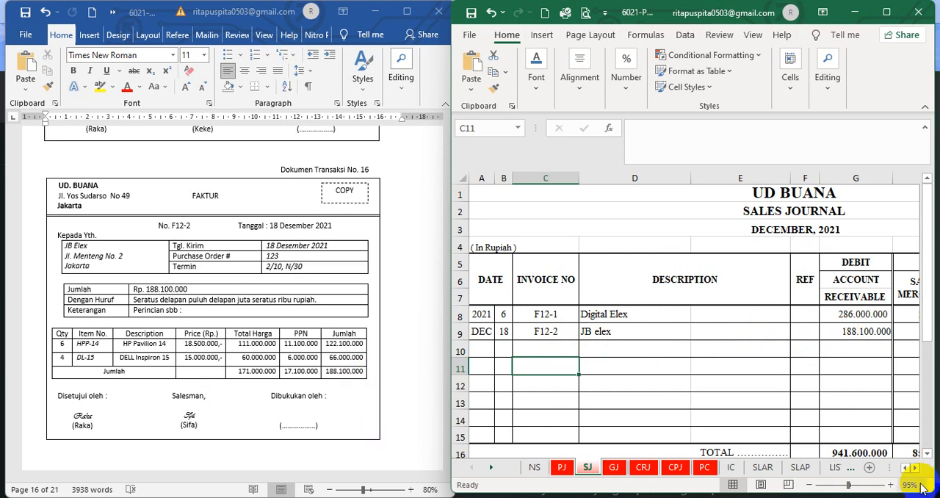
scroll(914, 471, right, 5)
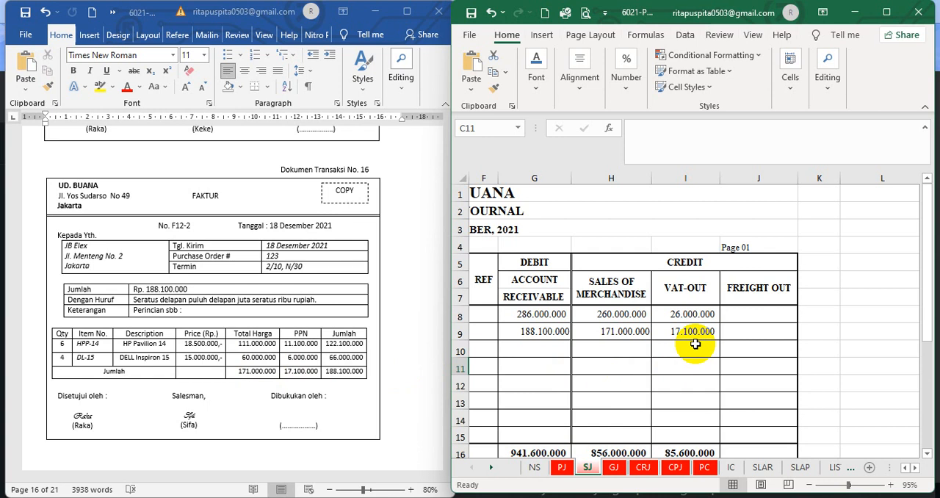
In the SLAR sheet, set the font colour of JB Elex's hidden Penjualan entry in B11:H11 to black and check its description
click(762, 468)
scroll(586, 357, up, 7)
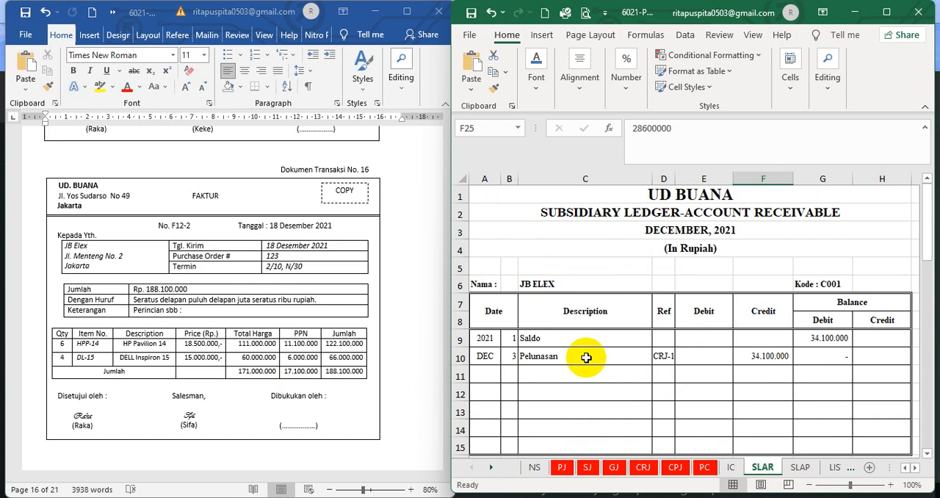
drag(506, 374, 867, 377)
click(538, 84)
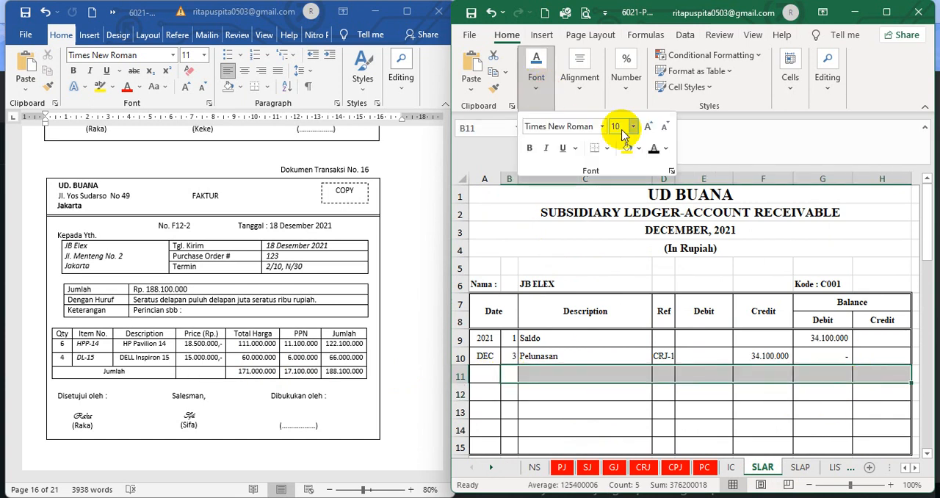
click(654, 150)
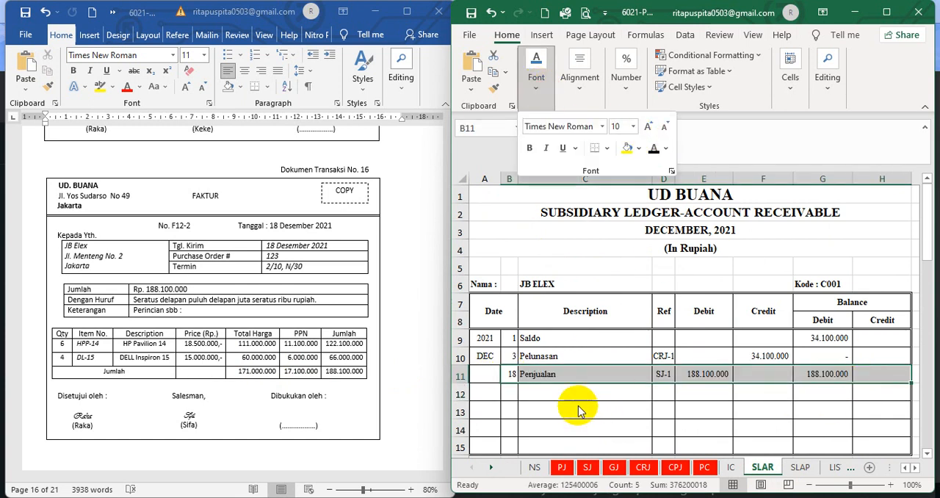
click(578, 411)
click(554, 372)
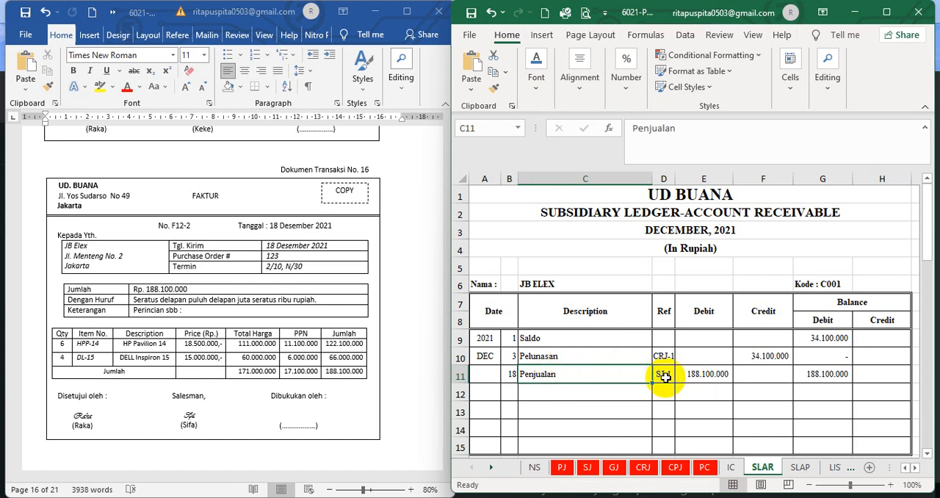
click(640, 398)
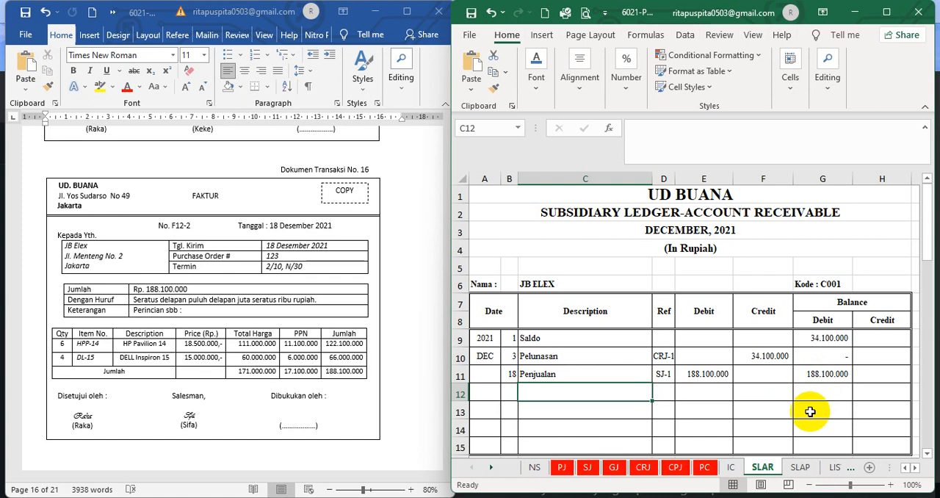
In the IC sheet, set the font colour of the hidden F12-2 sales entry in B15:M15 of the HP Pavilion 14 card to black
click(732, 467)
click(695, 411)
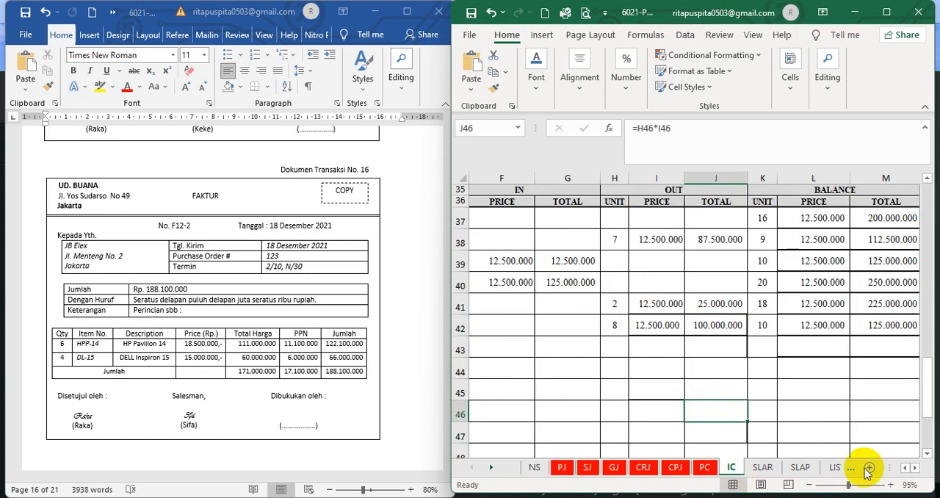
click(904, 468)
click(904, 467)
click(904, 468)
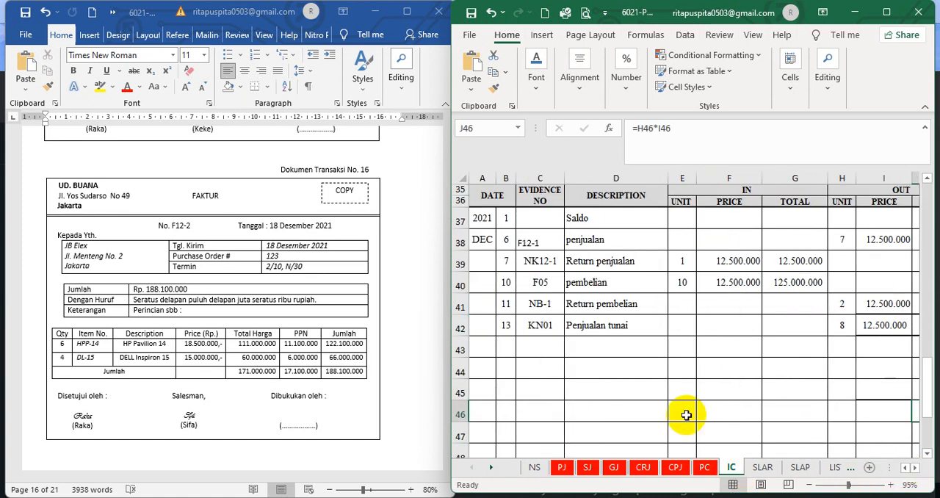
scroll(514, 365, up, 11)
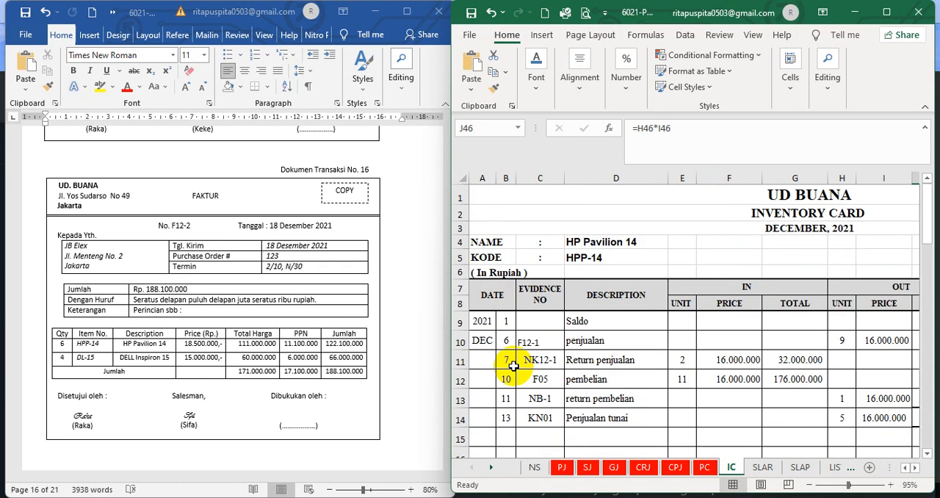
scroll(514, 364, down, 7)
scroll(520, 354, up, 7)
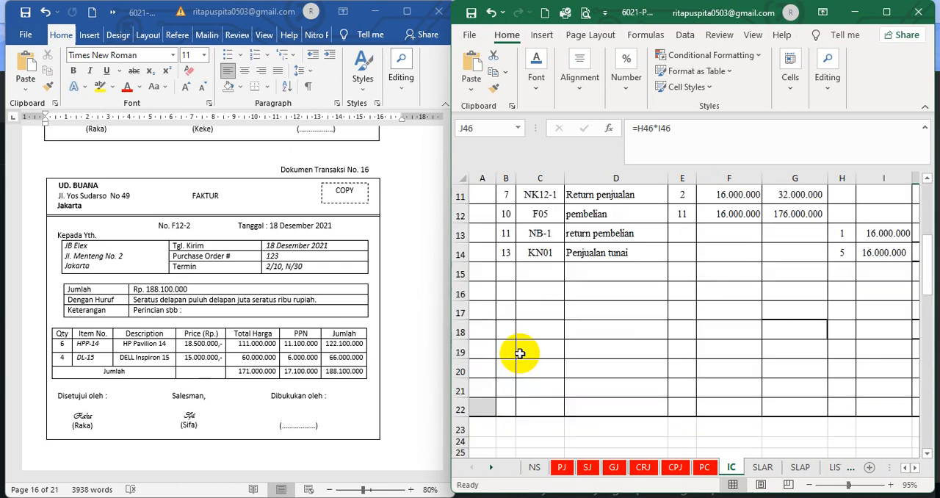
drag(505, 439, 923, 439)
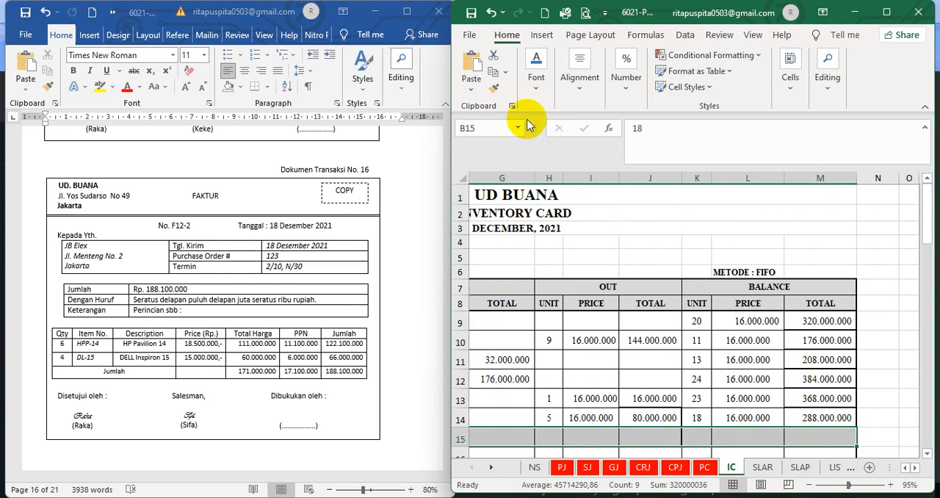
click(534, 94)
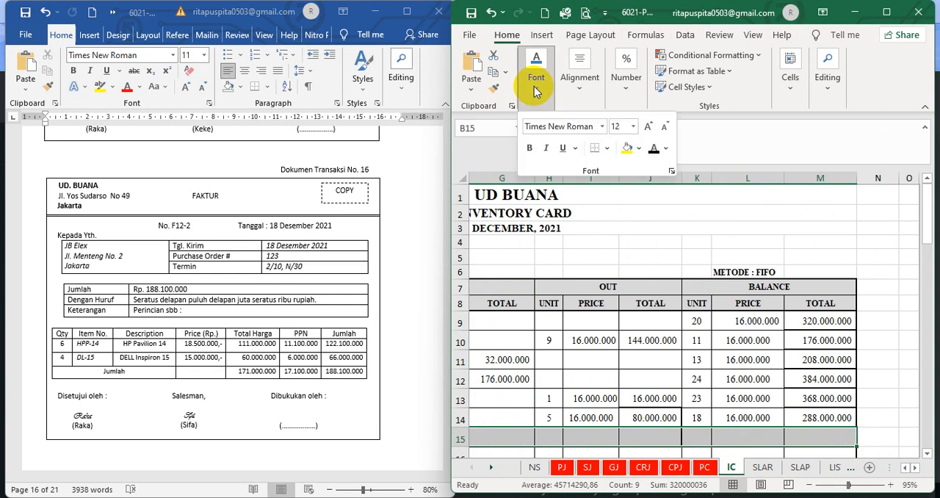
click(652, 149)
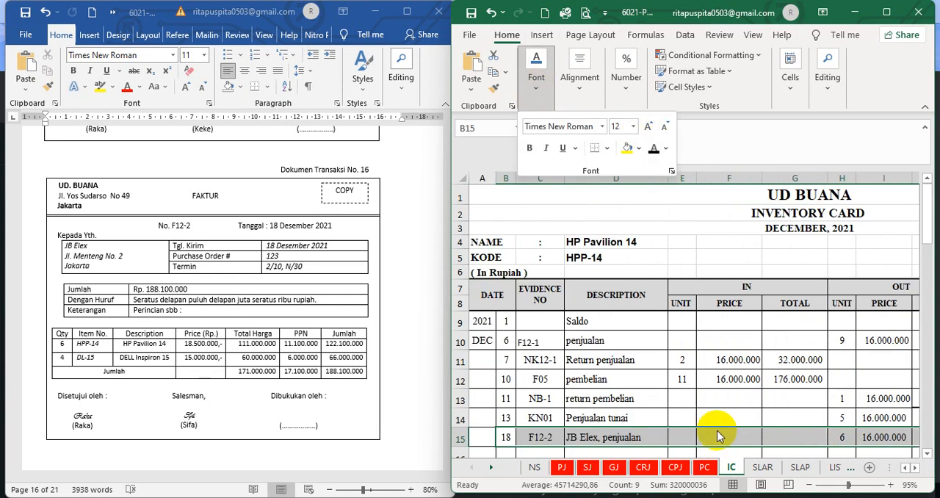
click(668, 416)
Check the HP Pavilion 14 card's F12-2 entry against document 16, covering its evidence number, day, description, units out and unit balance formula
click(552, 436)
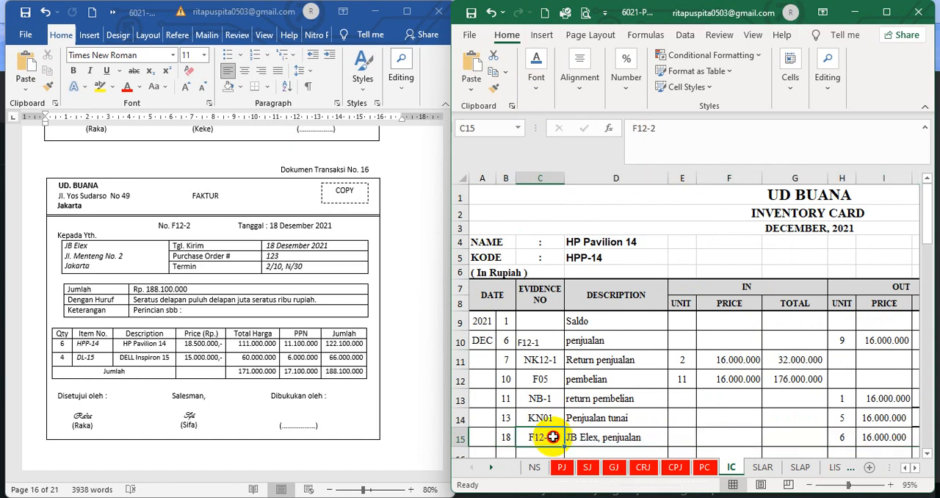
click(508, 438)
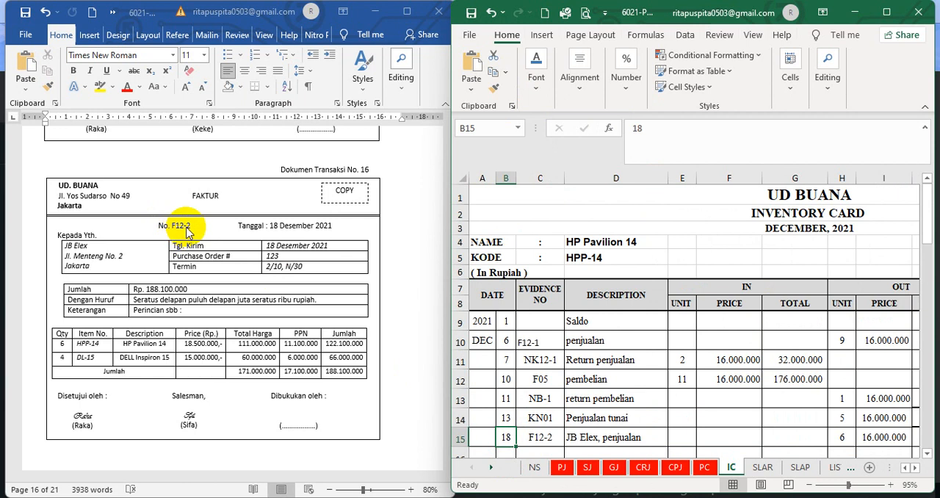
click(604, 436)
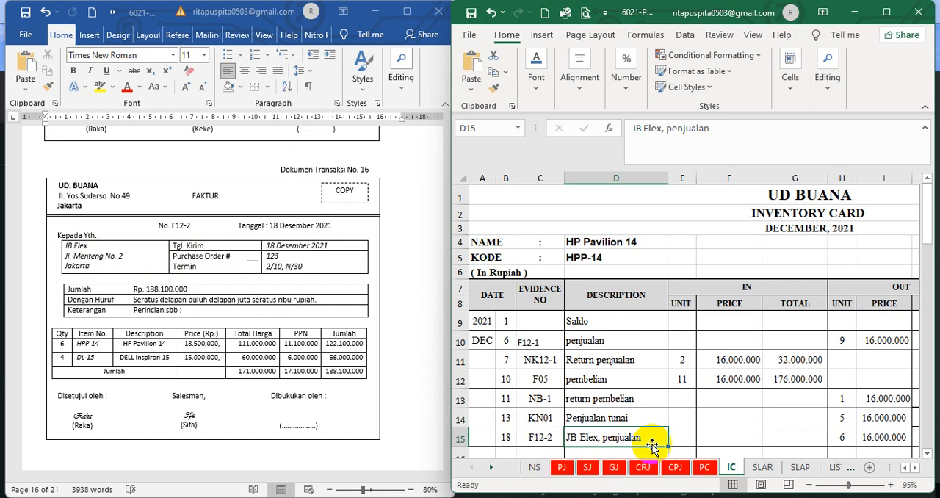
click(915, 468)
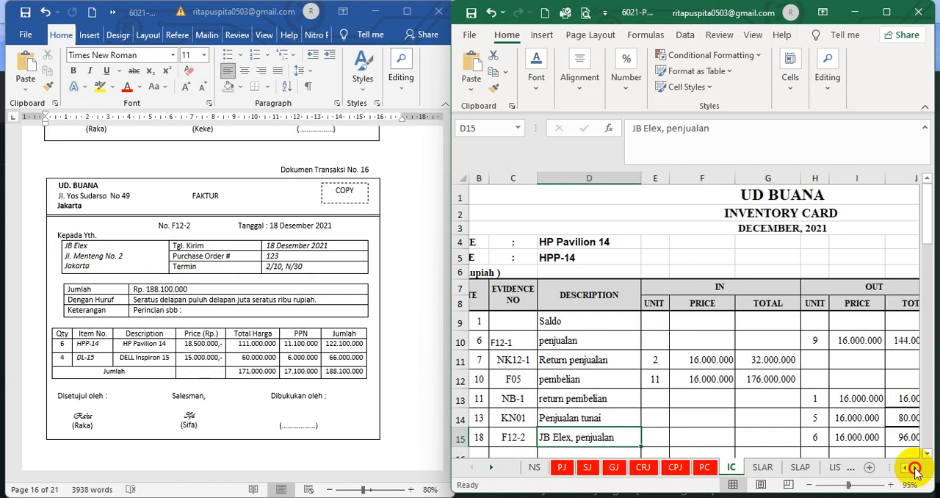
click(915, 468)
click(915, 467)
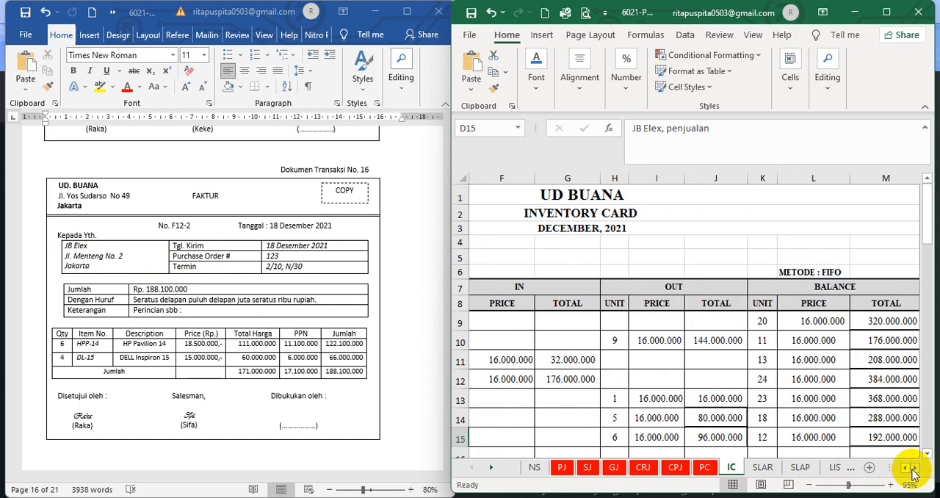
click(613, 436)
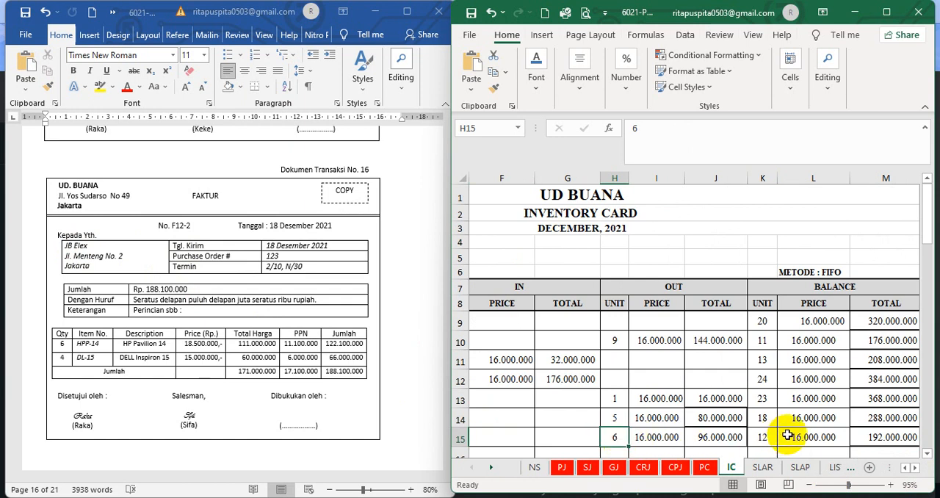
click(764, 415)
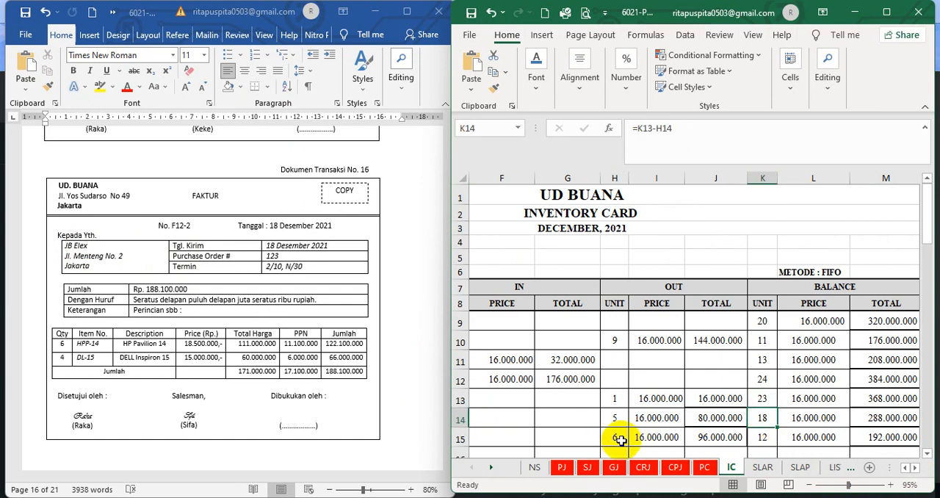
click(760, 433)
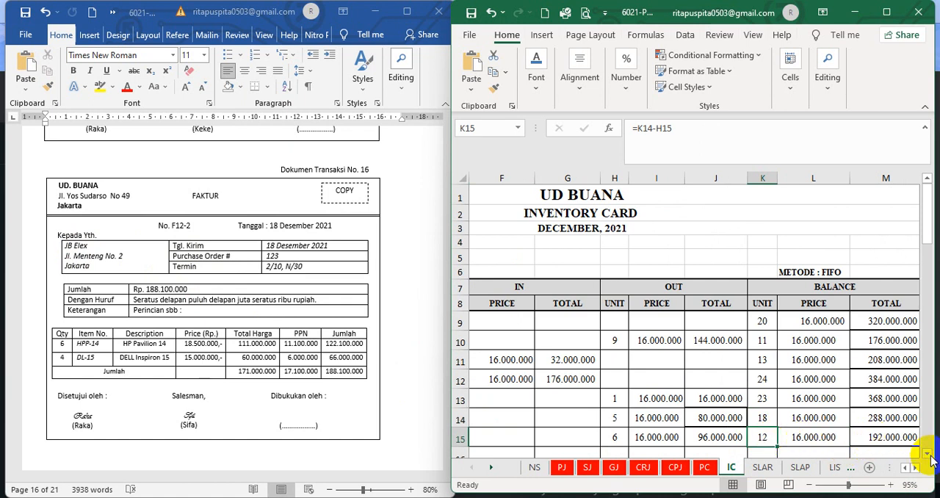
In the IC sheet, set the font colour of the hidden F12-2 sales entry in B43:M43 of the DELL Inspiron 15 card to black
drag(930, 455, 930, 456)
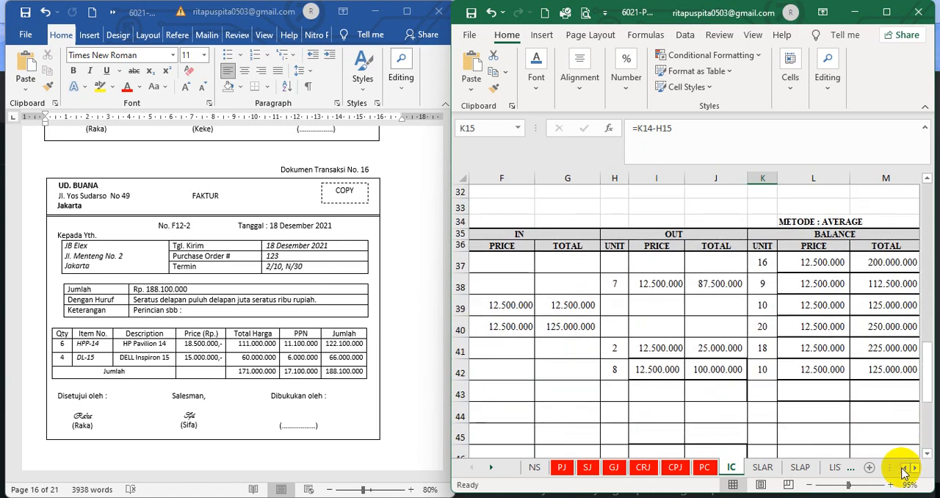
click(904, 468)
click(905, 468)
click(905, 467)
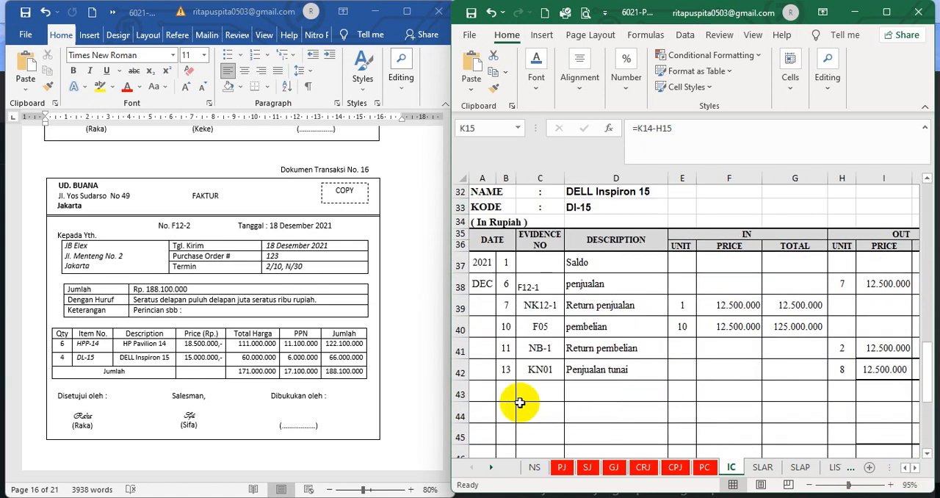
drag(506, 391, 902, 395)
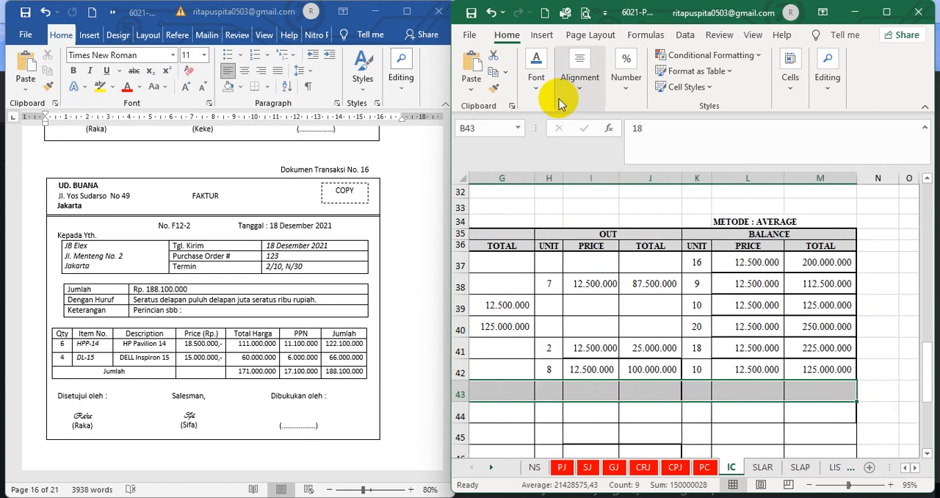
click(533, 89)
click(653, 149)
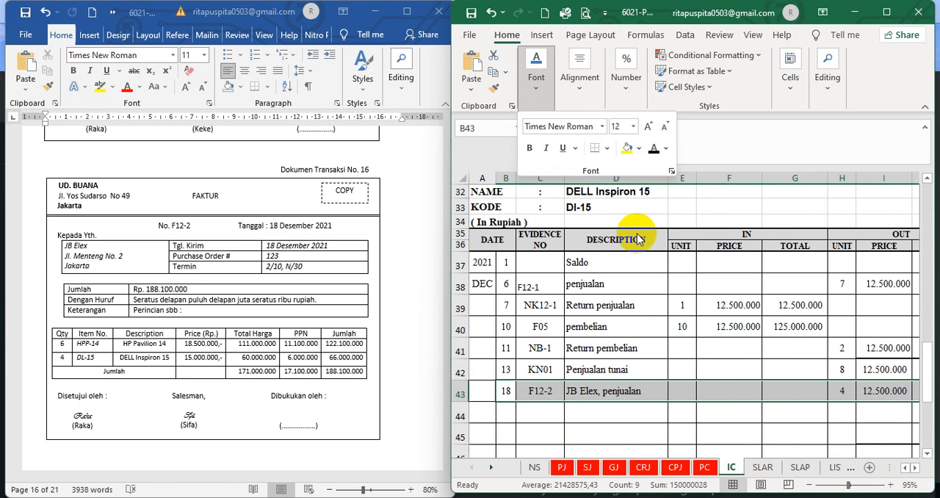
Check the DELL Inspiron 15 card's F12-2 evidence number, description and units out against document 16
click(531, 410)
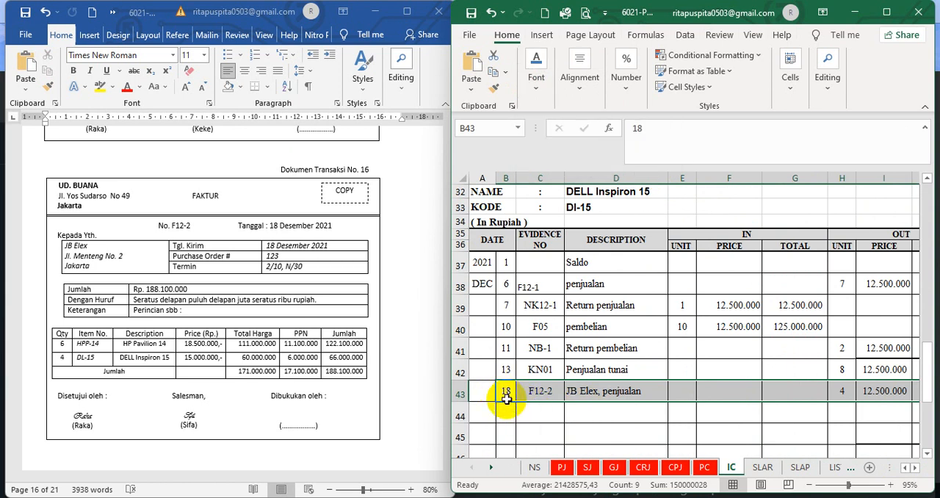
click(517, 417)
click(541, 391)
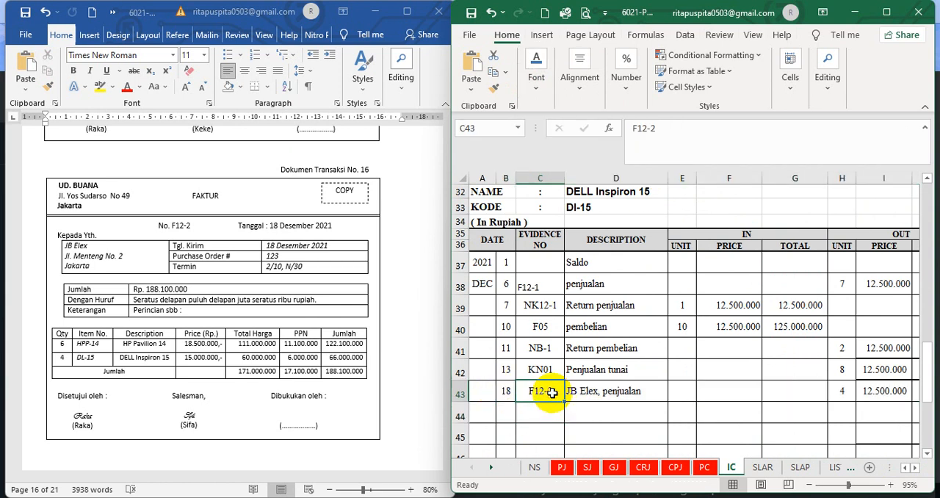
click(585, 392)
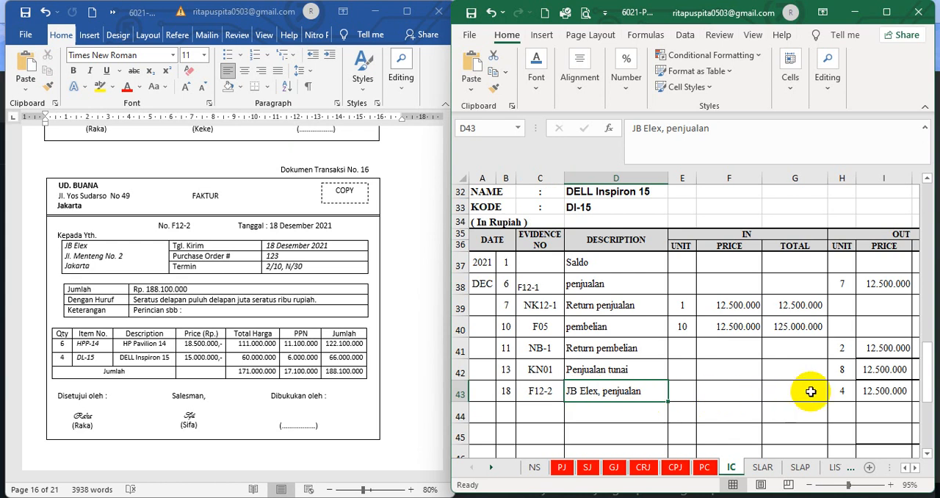
click(841, 391)
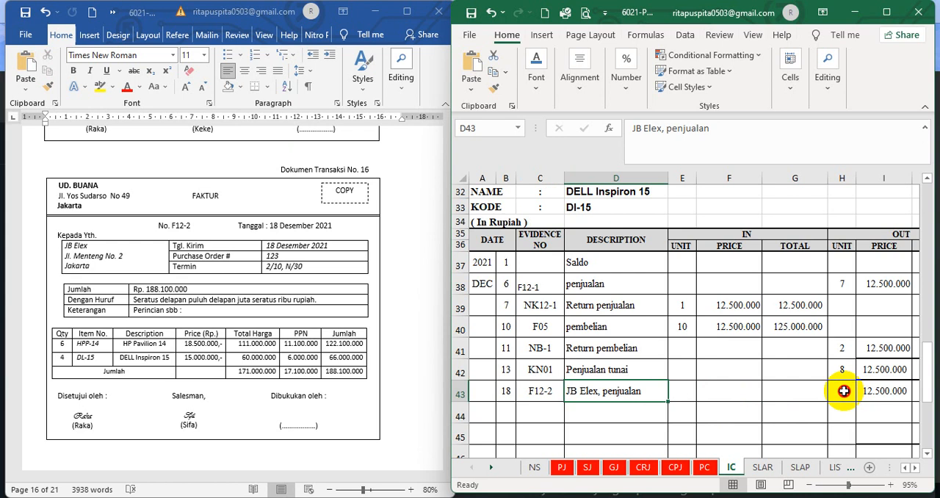
Check the unit balance formula of the DELL Inspiron 15 card's F12-2 entry against the previous balance and the units out
click(914, 468)
click(914, 468)
click(915, 467)
click(915, 468)
click(914, 468)
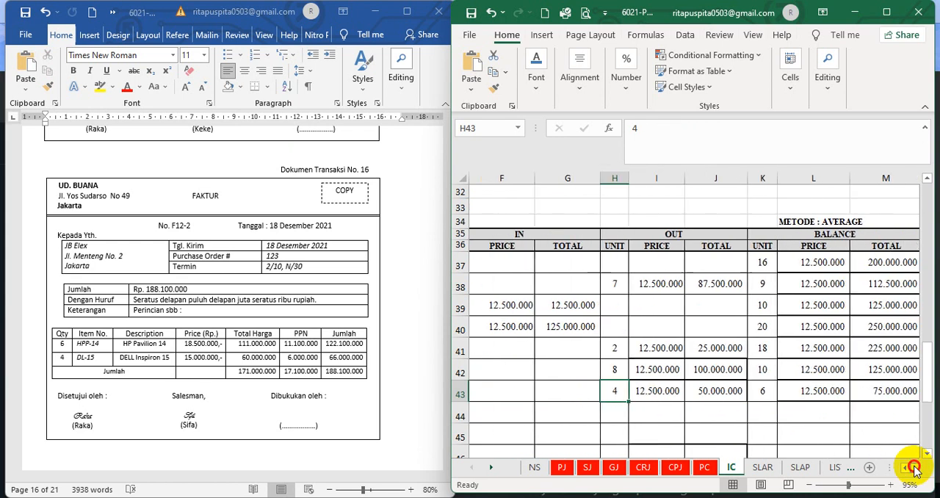
click(765, 373)
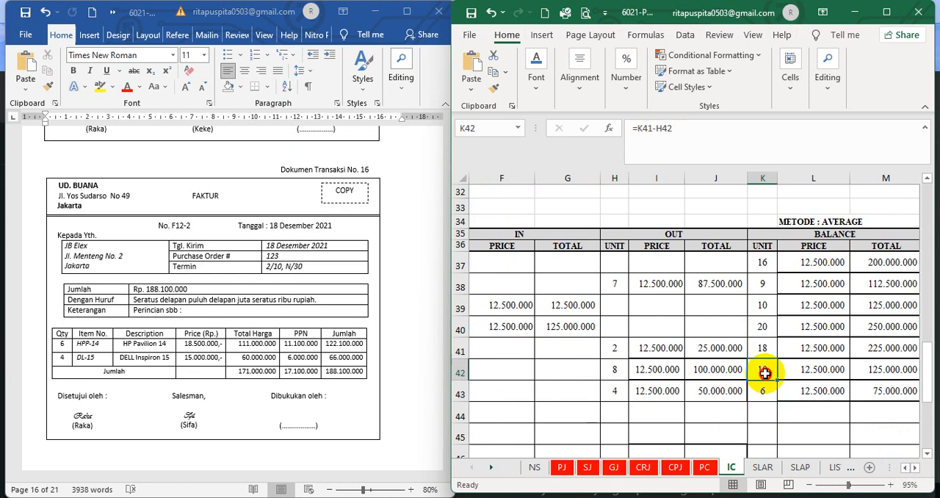
click(612, 390)
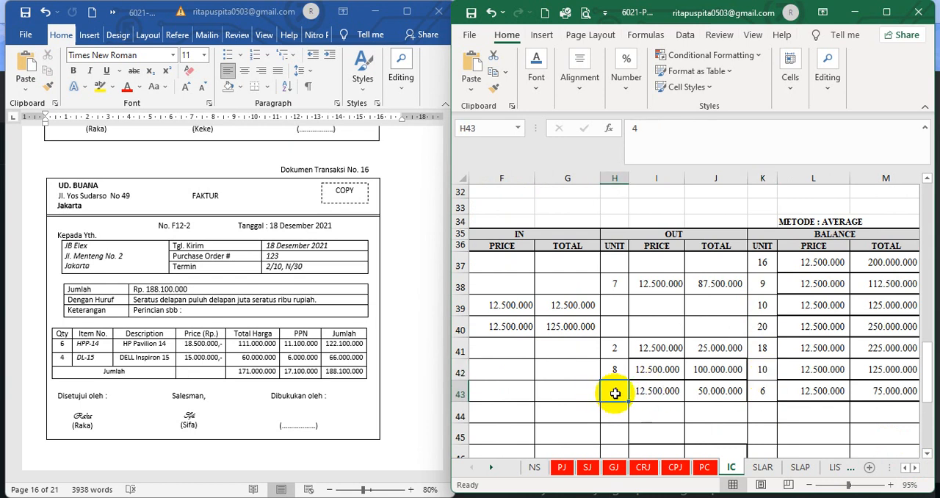
click(760, 389)
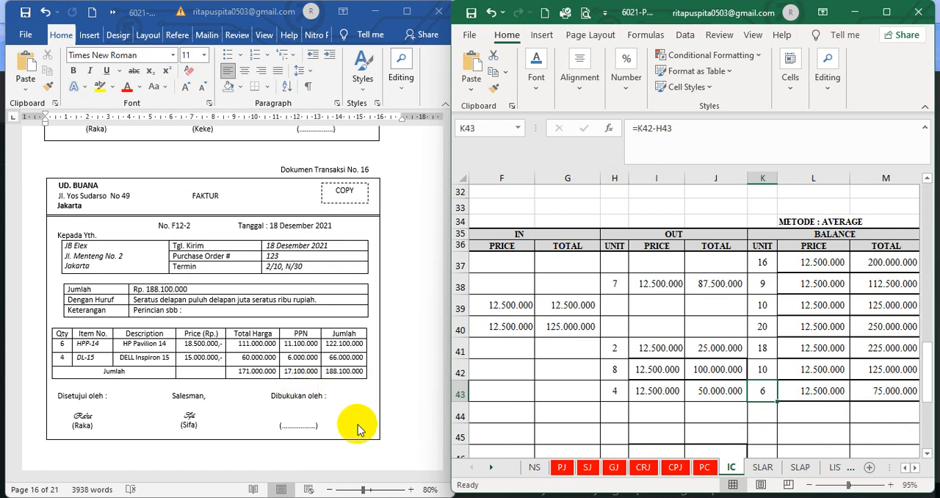
In the GJ sheet, set the font colour of the hidden F12-2 cost of goods sold entry in B19:I20 to black
click(613, 467)
click(599, 414)
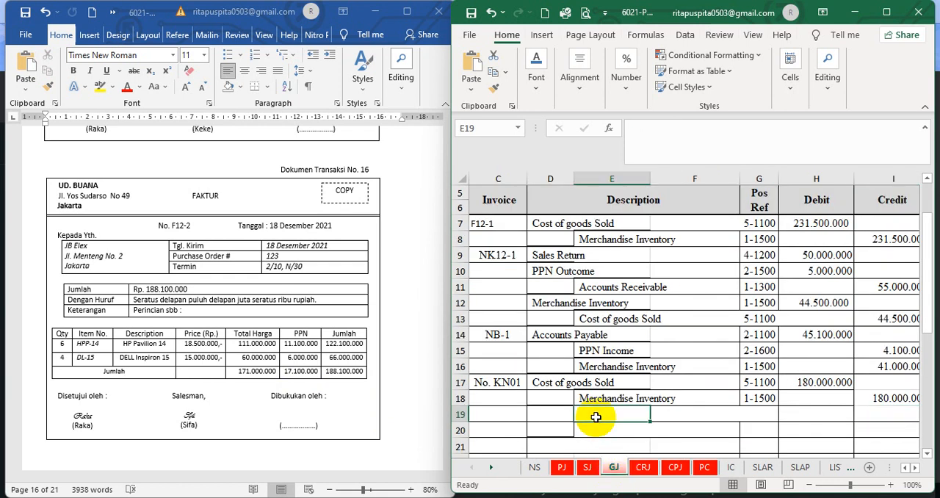
click(905, 467)
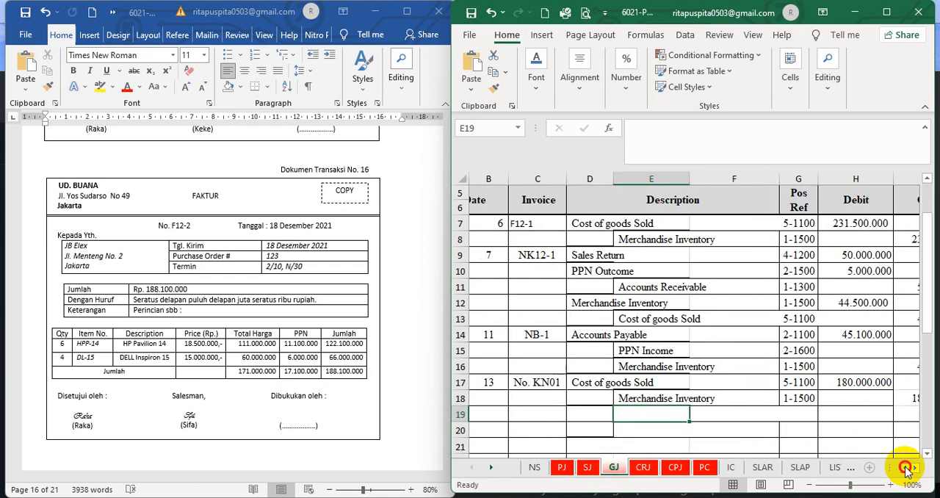
click(906, 468)
drag(518, 413, 859, 433)
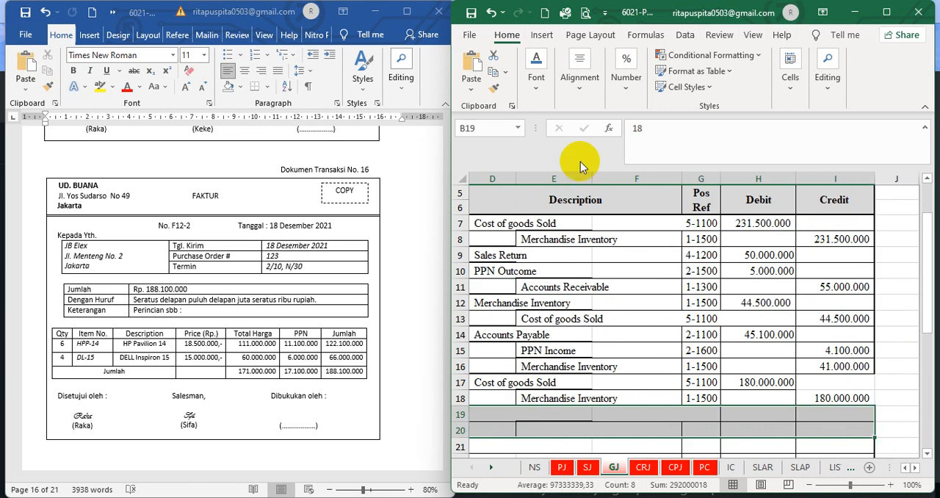
click(537, 78)
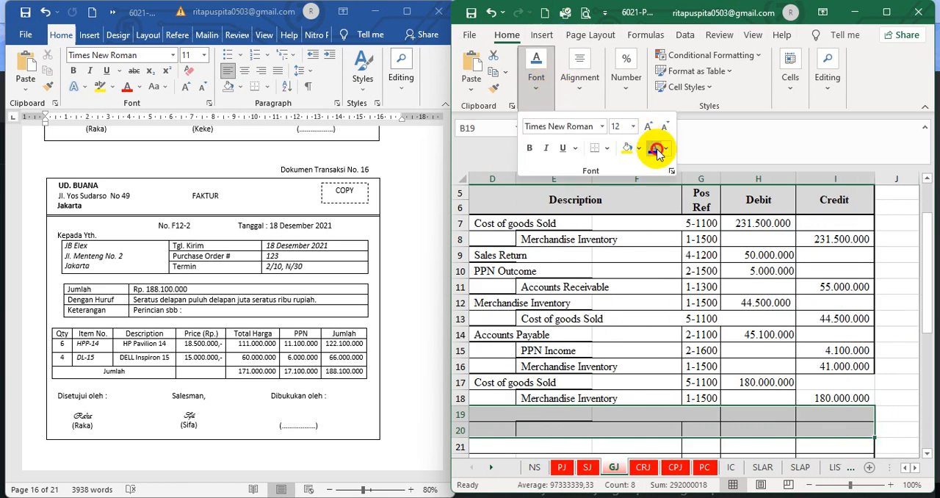
click(654, 150)
click(551, 428)
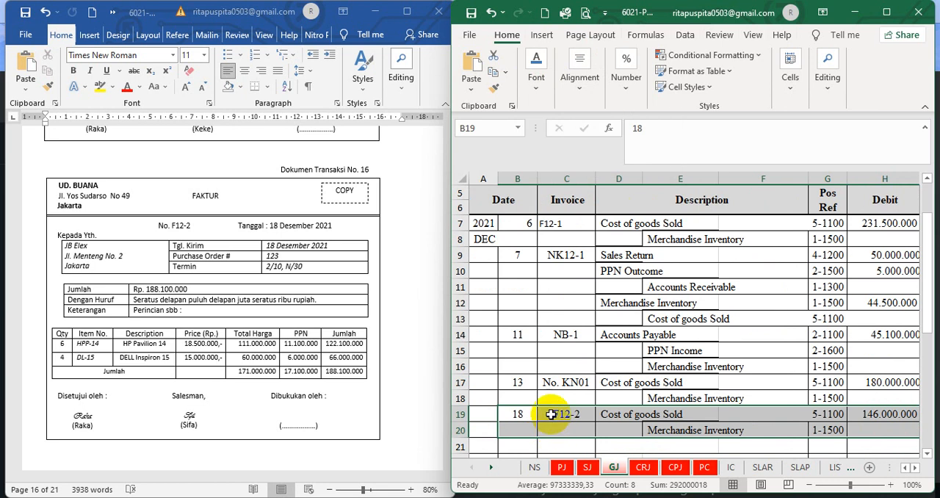
Check the GJ F12-2 entry's invoice number, description lookup formula and posting reference, consulting the account list in the NS sheet
click(564, 413)
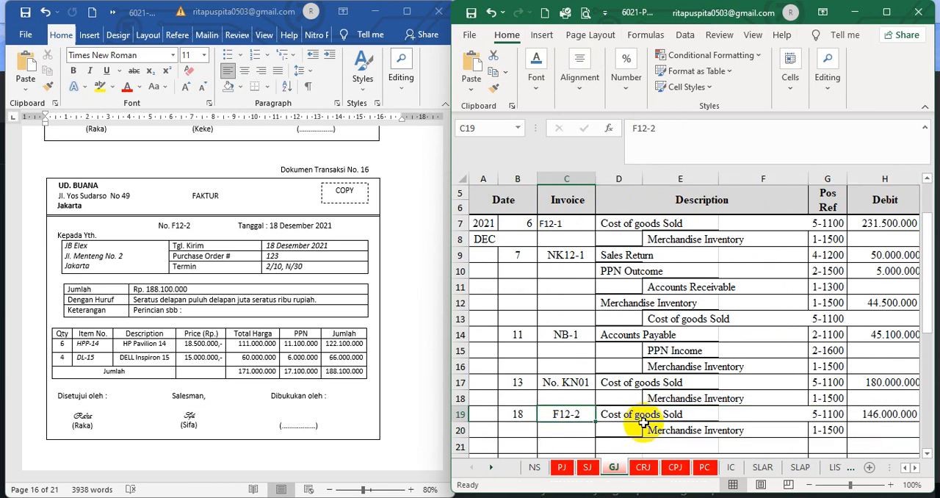
click(690, 436)
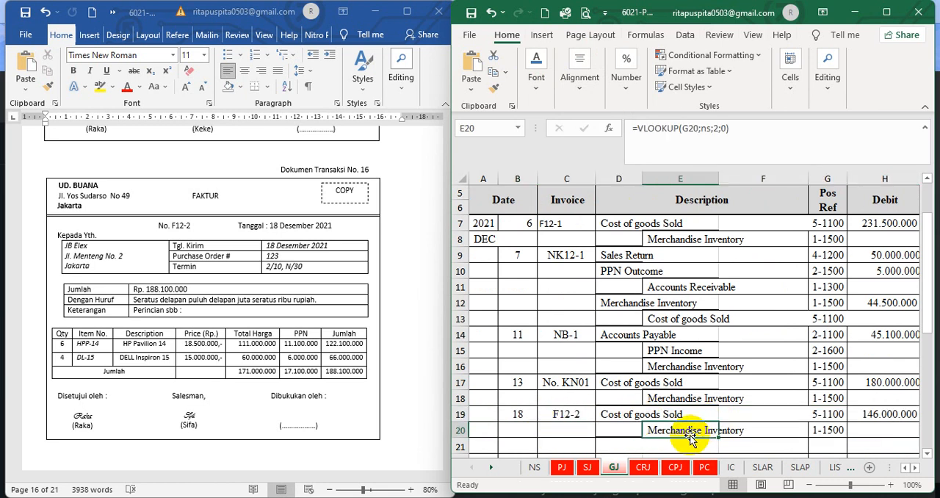
click(823, 415)
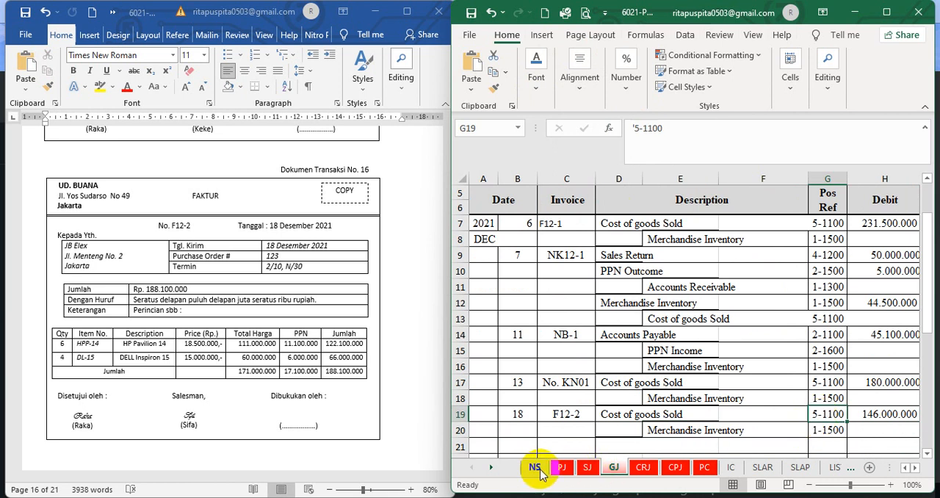
click(538, 470)
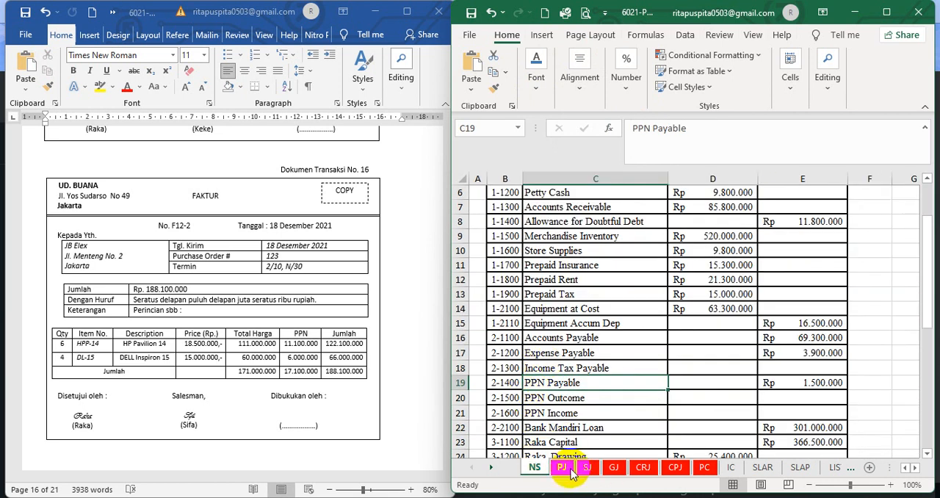
click(611, 468)
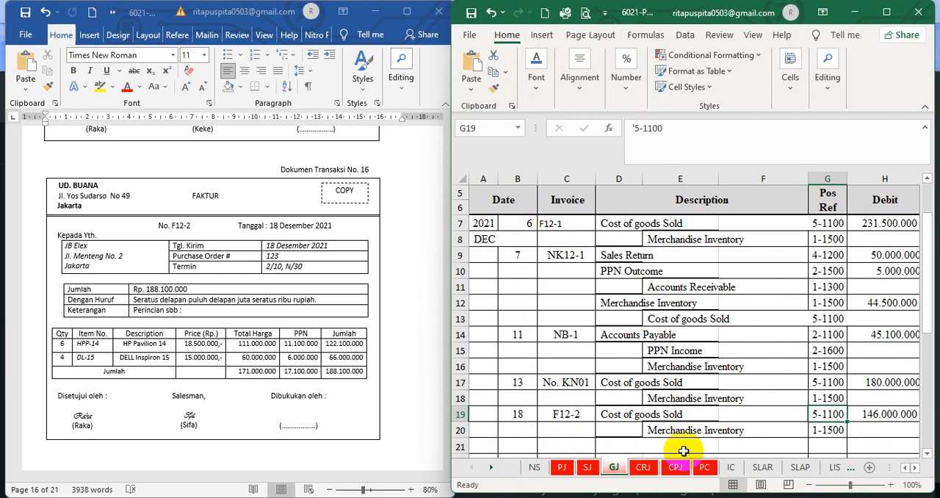
Trace the F12-2 debit formula in GJ cell H19 to the out totals in IC cells J15 and J43, and compare it with the credit
click(749, 429)
click(852, 413)
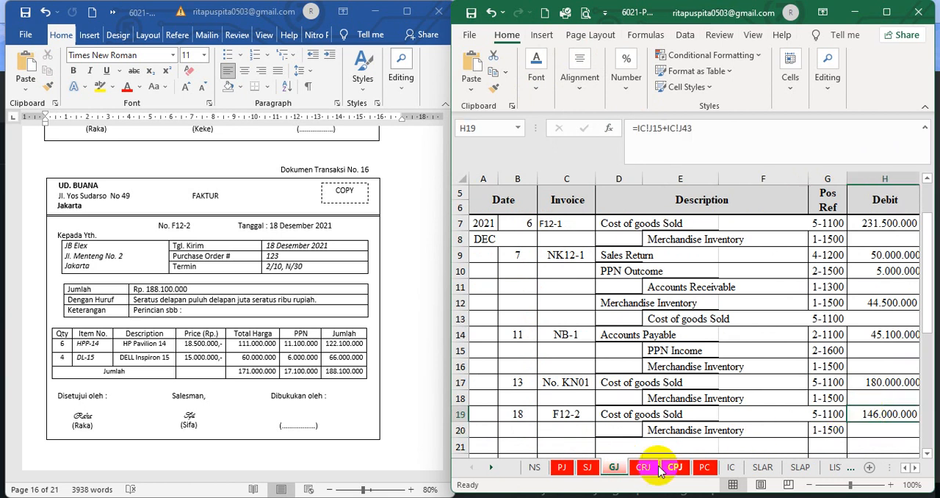
click(731, 468)
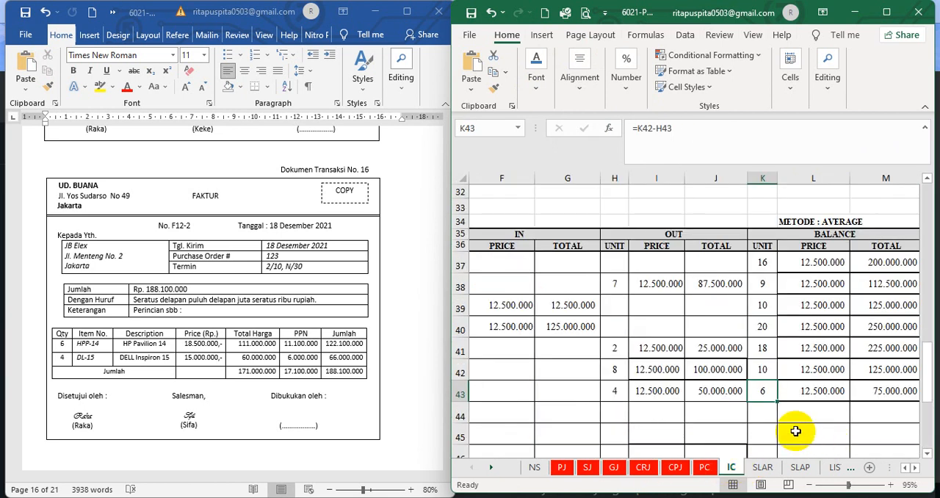
scroll(772, 396, up, 10)
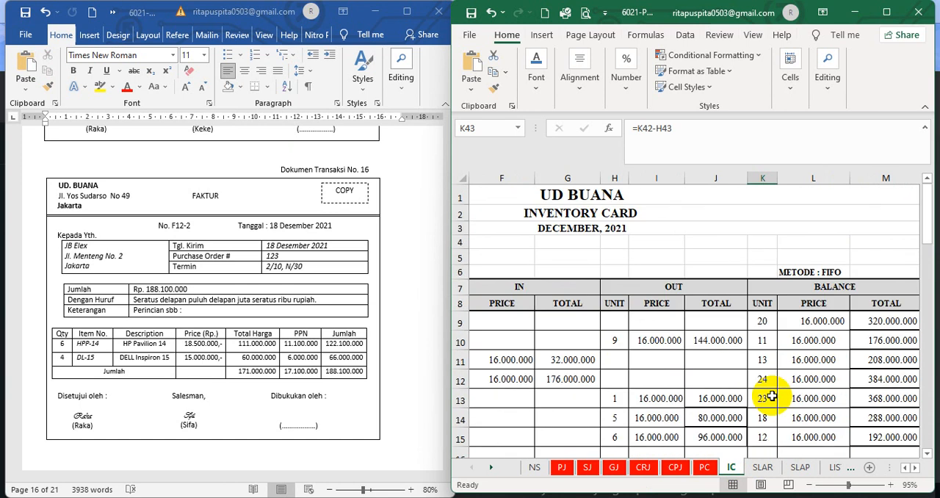
scroll(772, 397, down, 3)
click(732, 271)
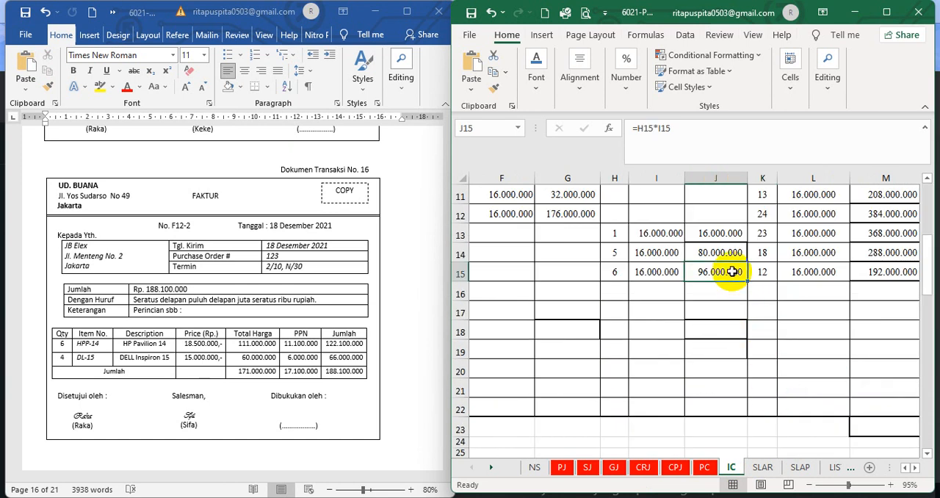
scroll(709, 331, down, 10)
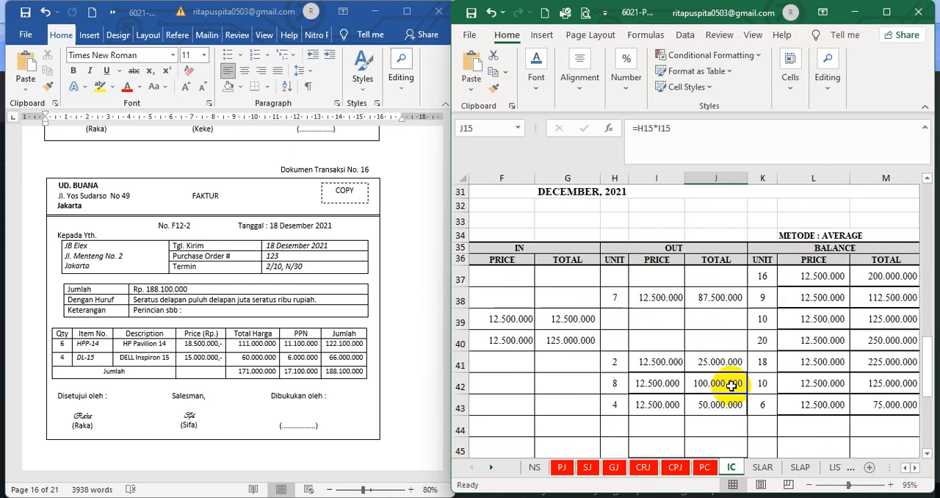
click(706, 240)
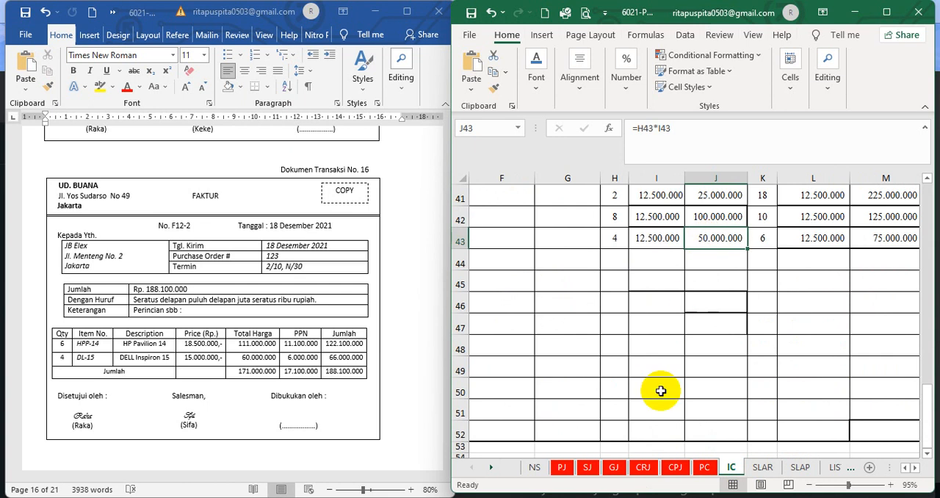
click(616, 468)
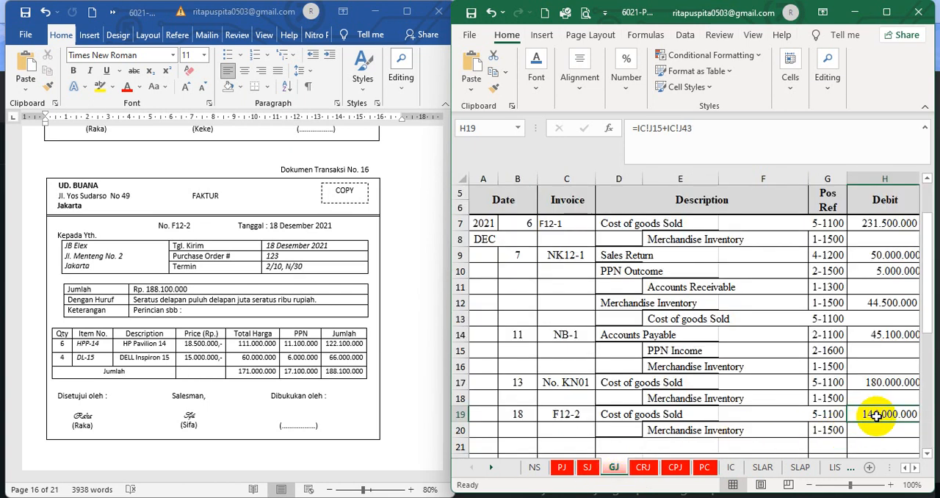
click(915, 467)
click(915, 467)
click(916, 467)
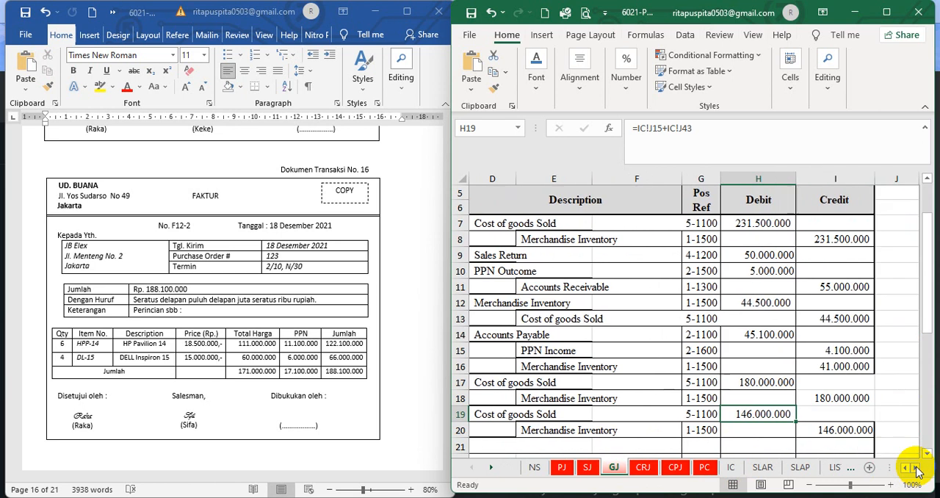